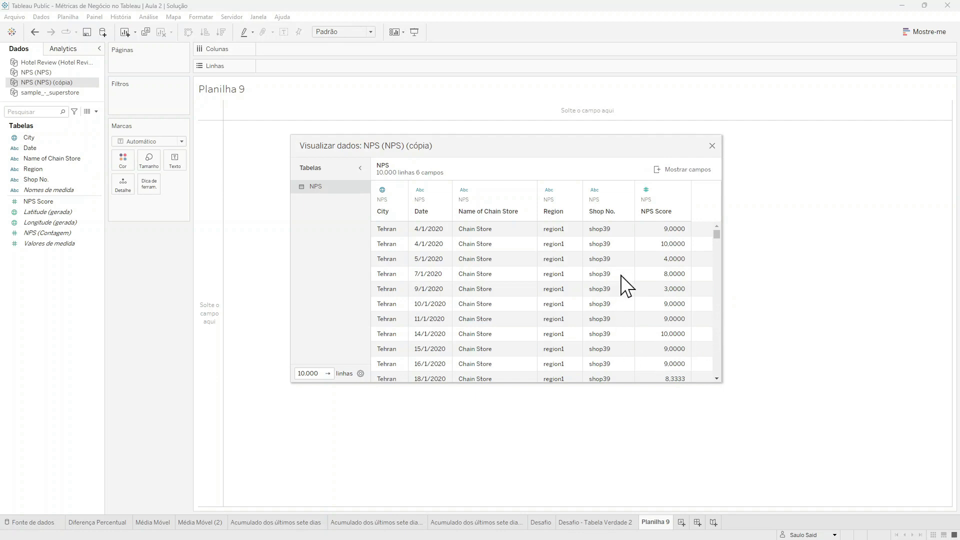
Examine the NPS data preview's columns and its NPS Score rows, and close the preview.
{"action": "key", "text": "ctrl+1"}
{"action": "left_click", "coordinate": [417, 227]}
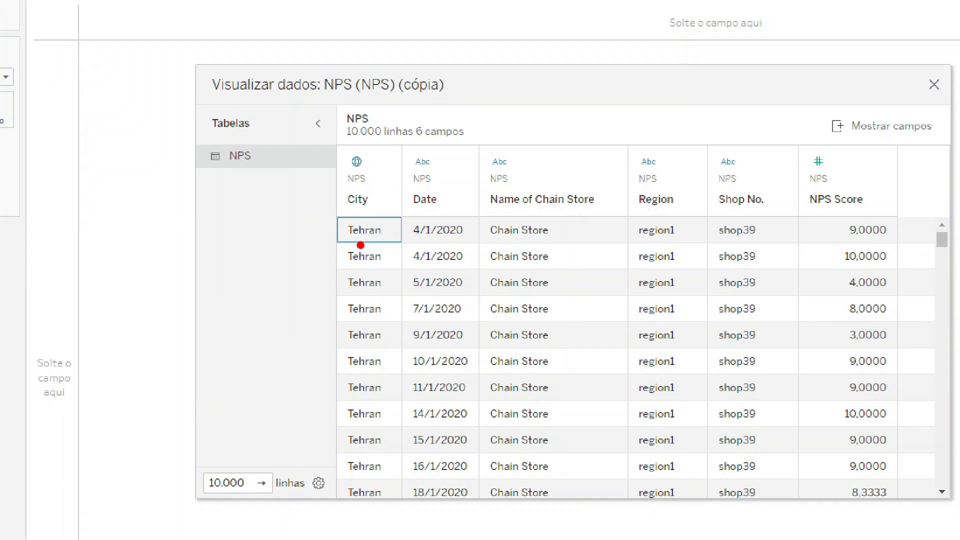
{"action": "left_click_drag", "start_coordinate": [364, 232], "coordinate": [395, 236]}
{"action": "left_click_drag", "start_coordinate": [456, 229], "coordinate": [468, 230]}
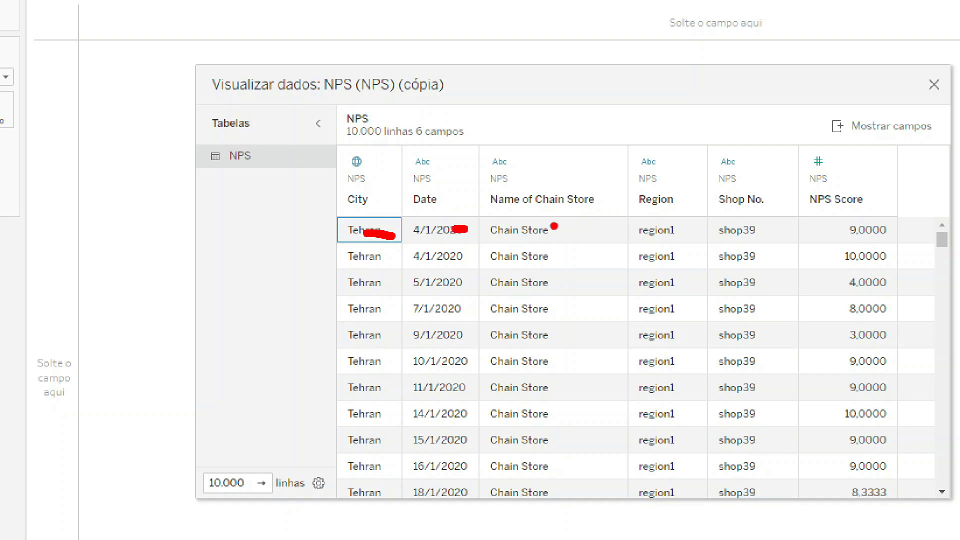
{"action": "left_click_drag", "start_coordinate": [537, 227], "coordinate": [598, 230]}
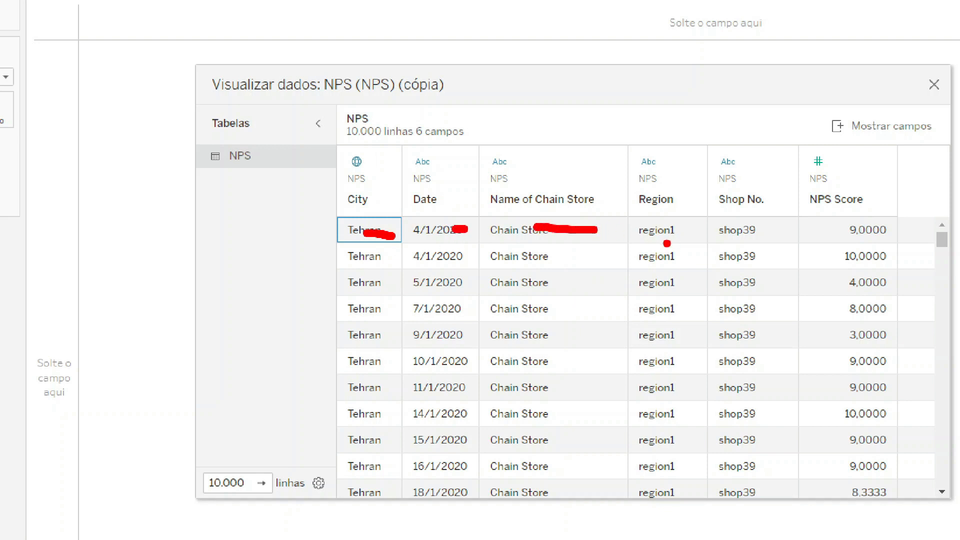
{"action": "left_click_drag", "start_coordinate": [672, 233], "coordinate": [692, 237]}
{"action": "left_click_drag", "start_coordinate": [750, 230], "coordinate": [776, 230]}
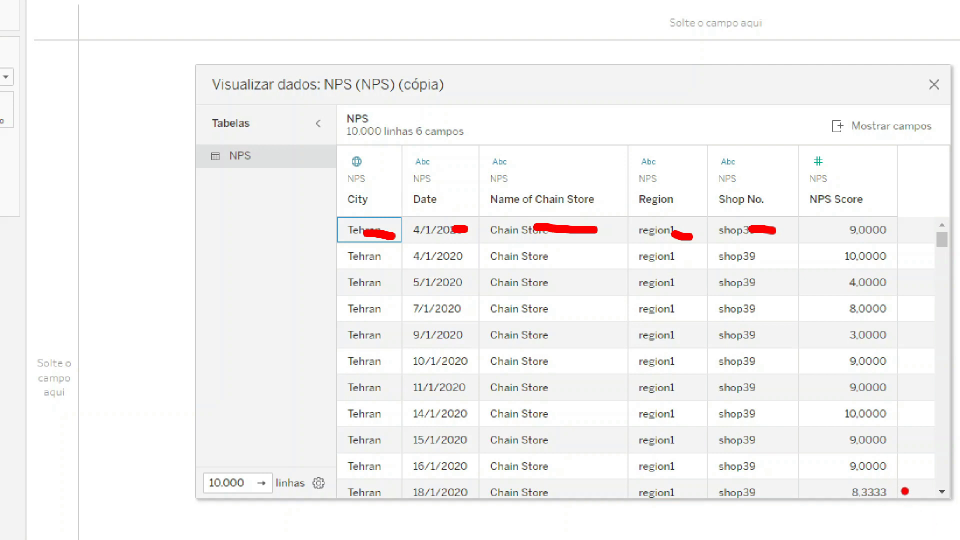
{"action": "mouse_move", "coordinate": [898, 486]}
{"action": "left_mouse_down"}
{"action": "mouse_move", "coordinate": [880, 472]}
{"action": "mouse_move", "coordinate": [814, 495]}
{"action": "mouse_move", "coordinate": [891, 512]}
{"action": "mouse_move", "coordinate": [903, 484]}
{"action": "left_mouse_up"}
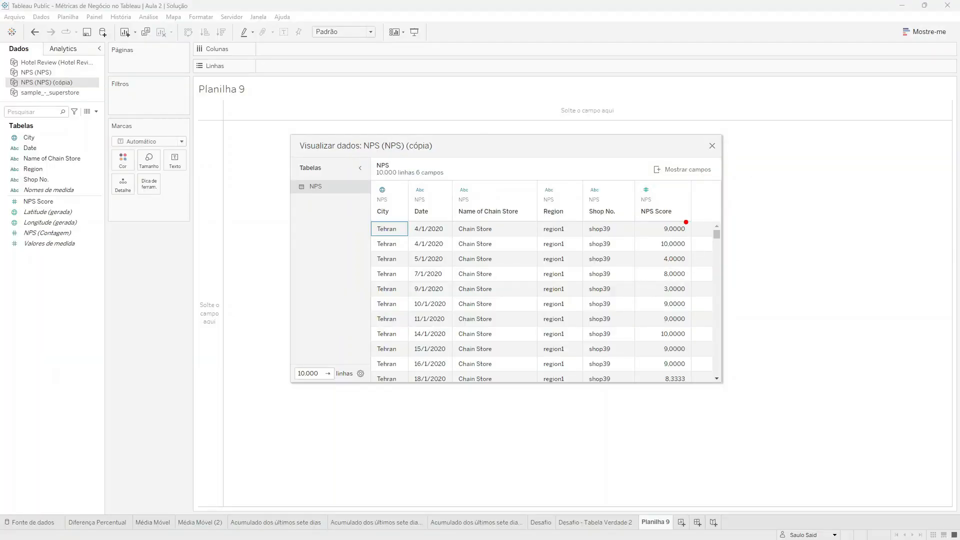
{"action": "left_click_drag", "start_coordinate": [686, 222], "coordinate": [726, 386]}
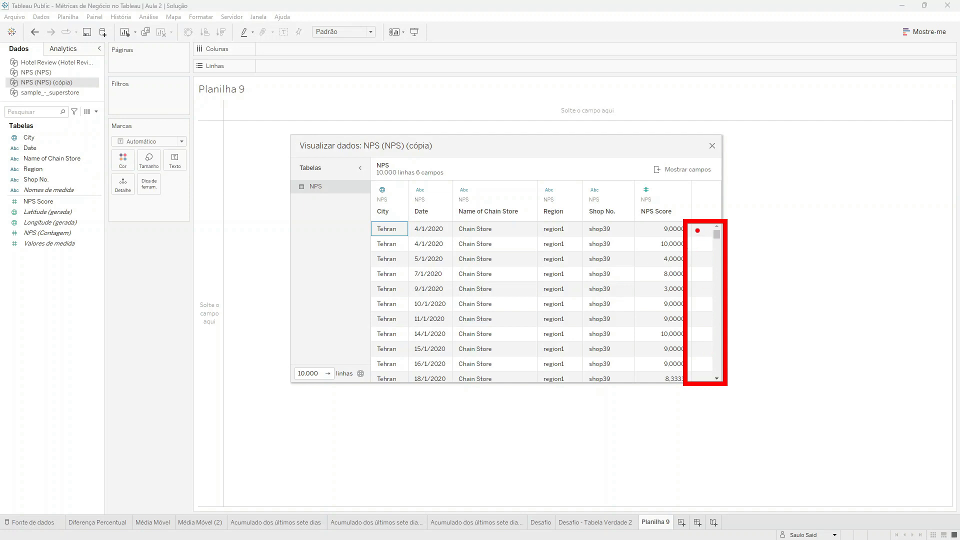
{"action": "mouse_move", "coordinate": [695, 231]}
{"action": "left_mouse_down"}
{"action": "mouse_move", "coordinate": [712, 244]}
{"action": "mouse_move", "coordinate": [715, 304]}
{"action": "left_mouse_up"}
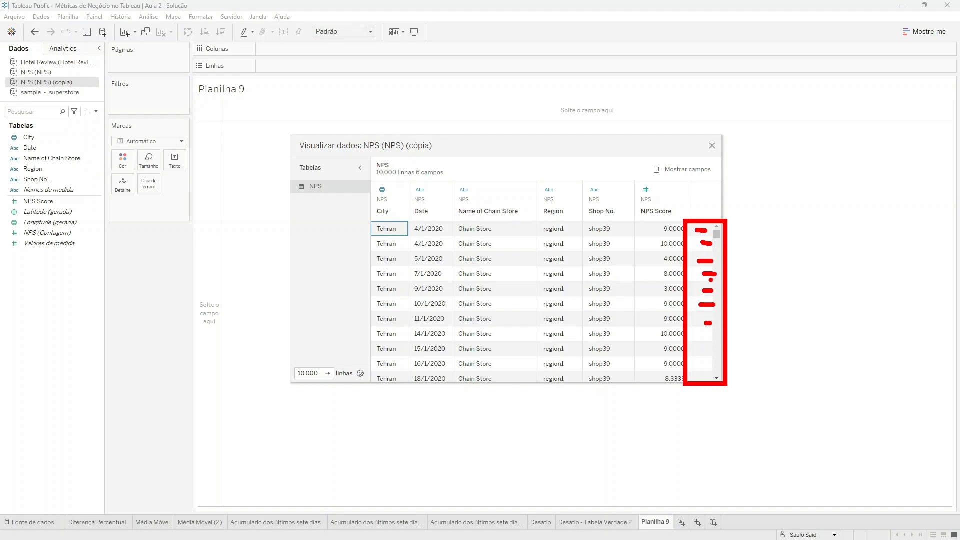
{"action": "key", "text": "Escape"}
{"action": "left_click", "coordinate": [712, 146]}
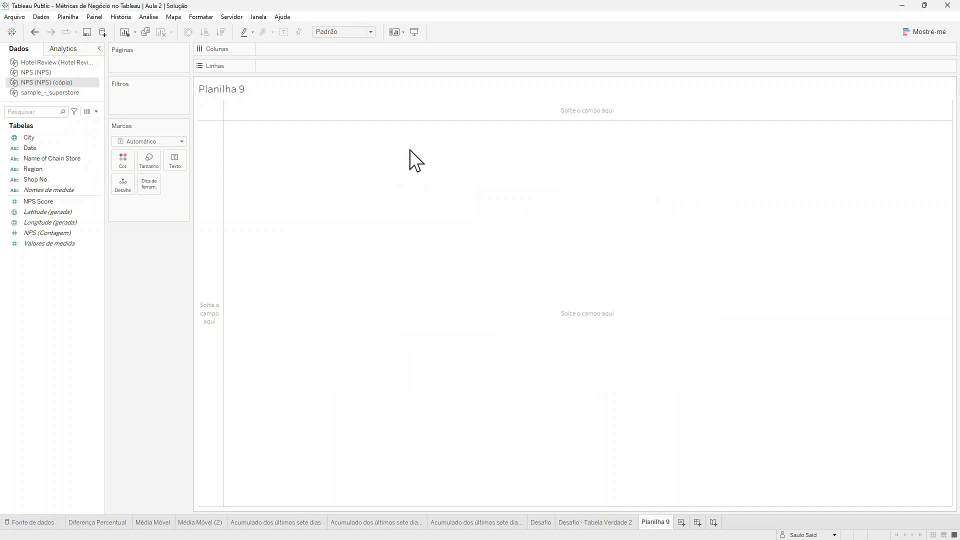
Create a calculated field in the NPS (NPS) (cópia) data source and name it Classificação Score.
{"action": "left_click", "coordinate": [95, 112]}
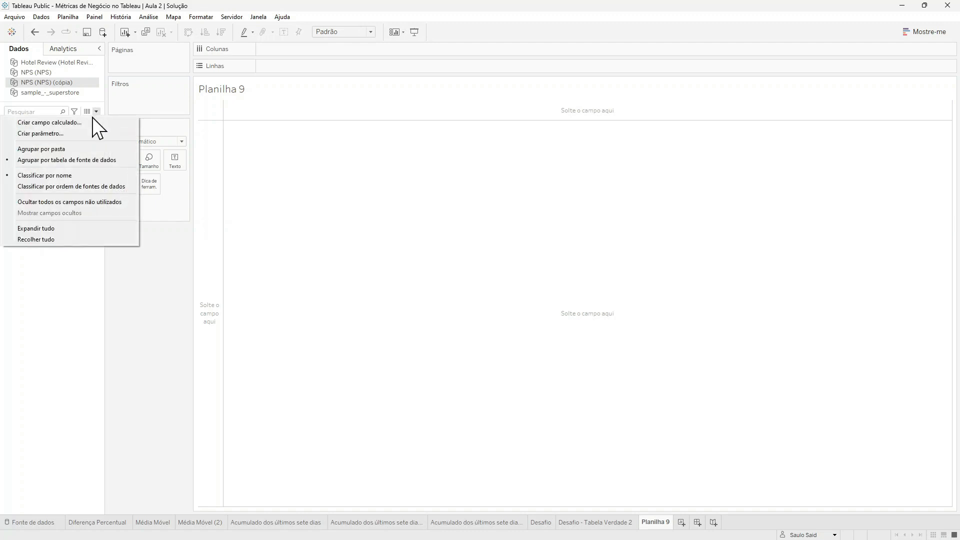
{"action": "left_click", "coordinate": [89, 122]}
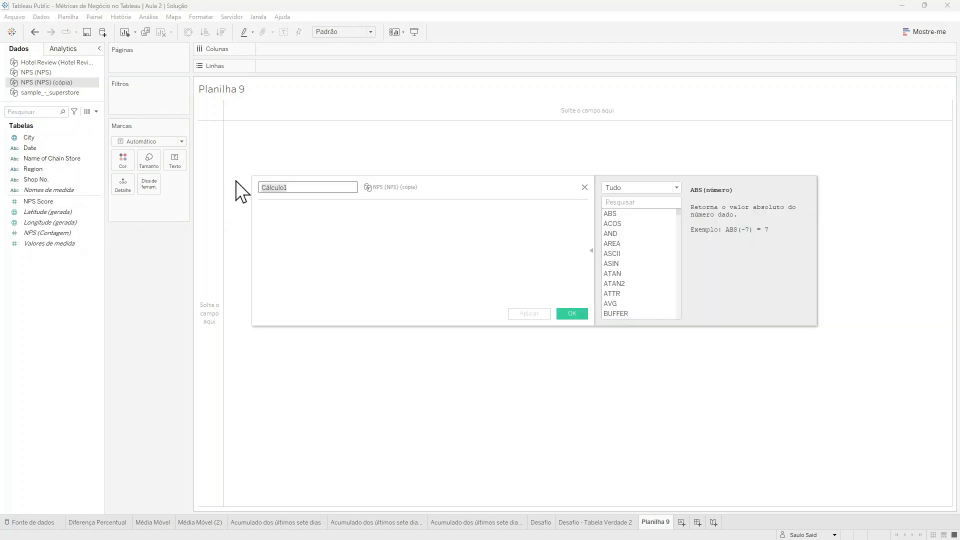
{"action": "type", "text": "Cla"}
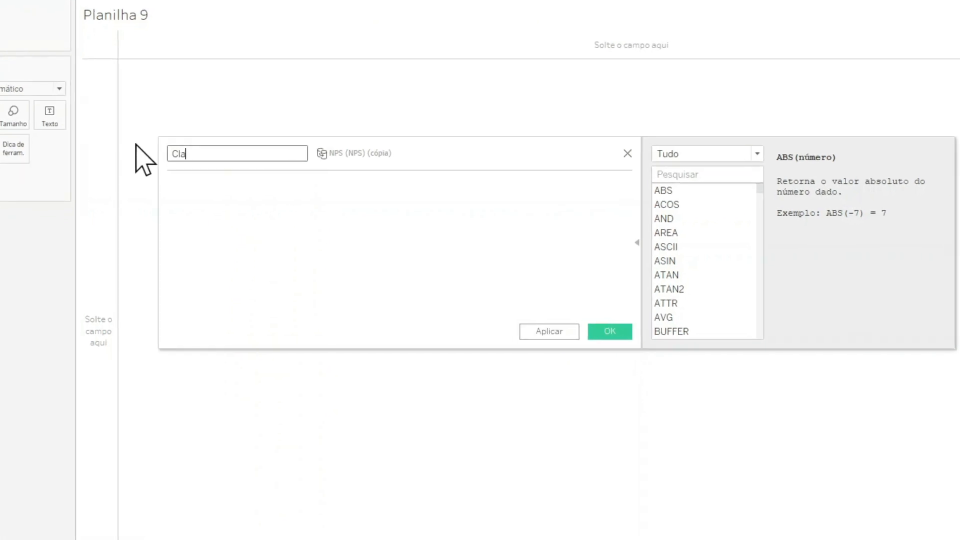
{"action": "type", "text": "ssificação Score"}
{"action": "key", "text": "Tab"}
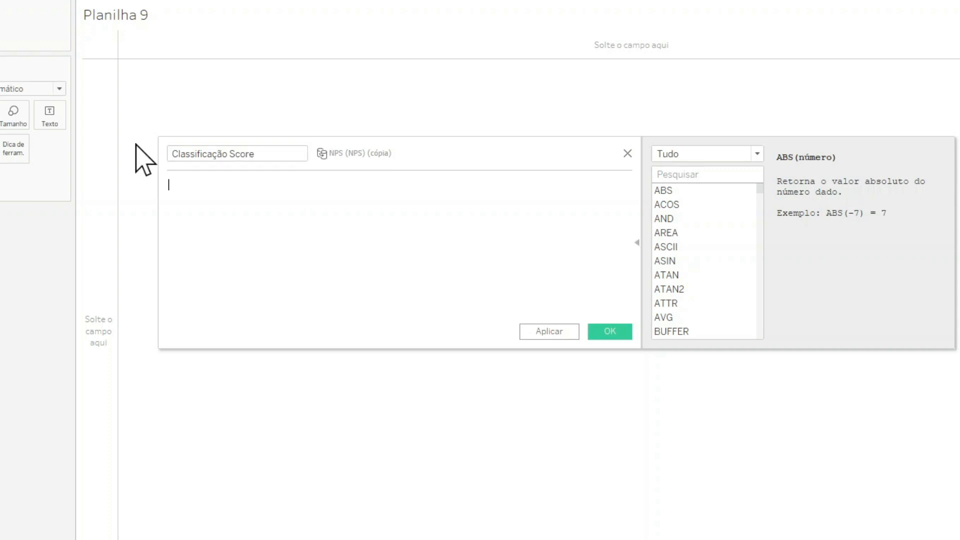
Begin the formula with the condition IF [NPS Score] <7, using the NPS Score field from the data source.
{"action": "left_click", "coordinate": [211, 208]}
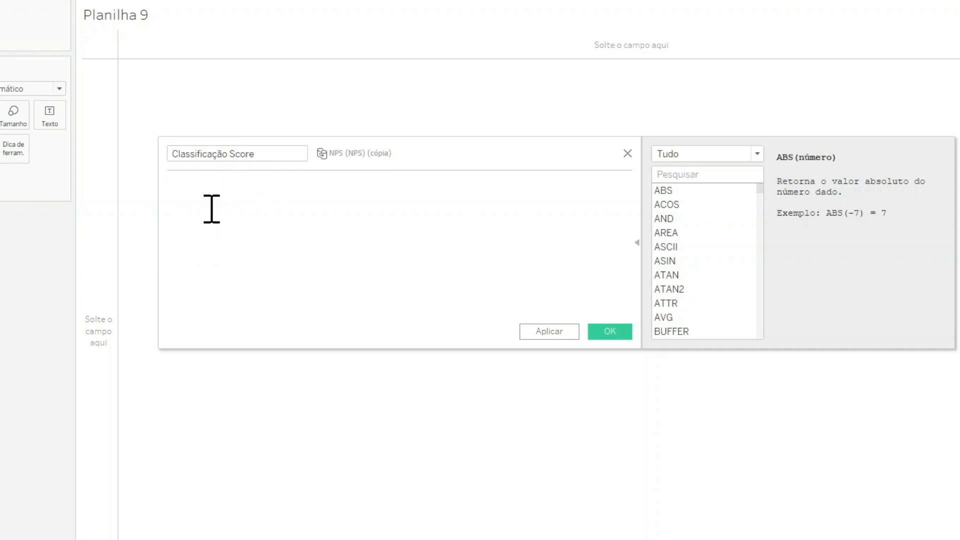
{"action": "type", "text": "if"}
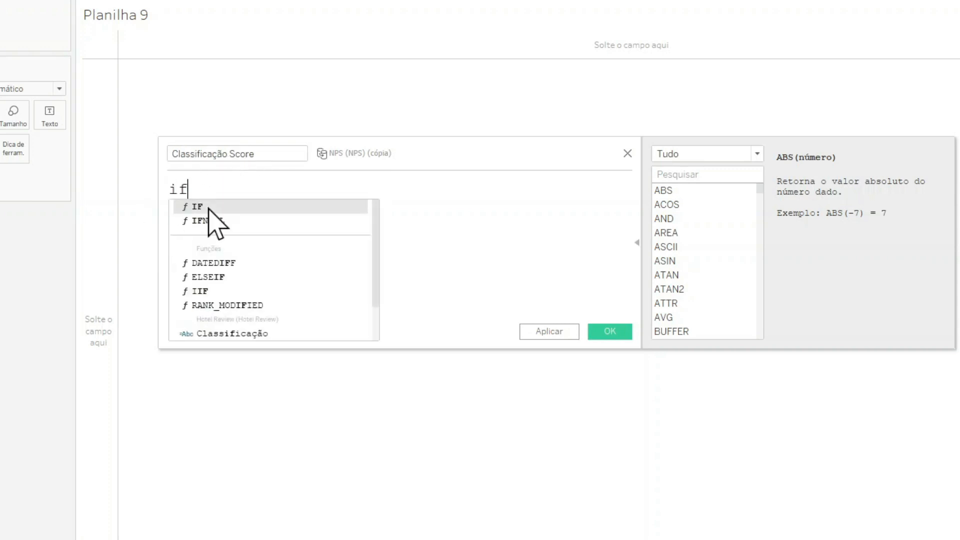
{"action": "left_click", "coordinate": [209, 209]}
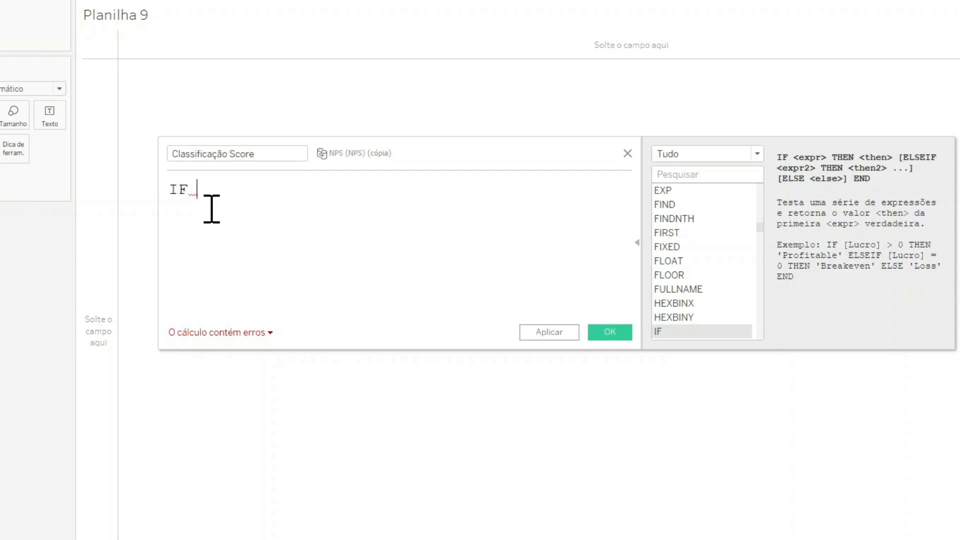
{"action": "scroll", "coordinate": [240, 216], "scroll_direction": "up", "scroll_amount": 3}
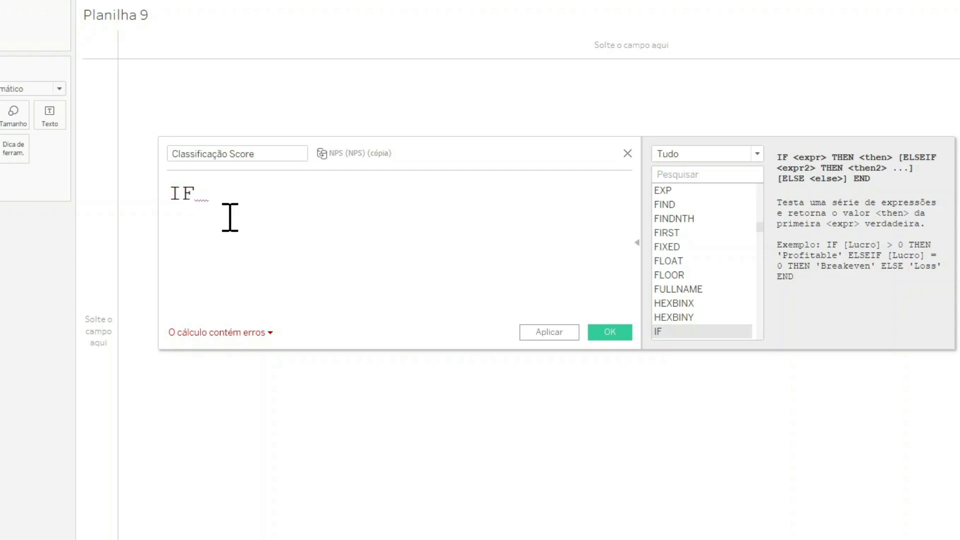
{"action": "left_click_drag", "start_coordinate": [1, 215], "coordinate": [218, 206]}
{"action": "type", "text": "<"}
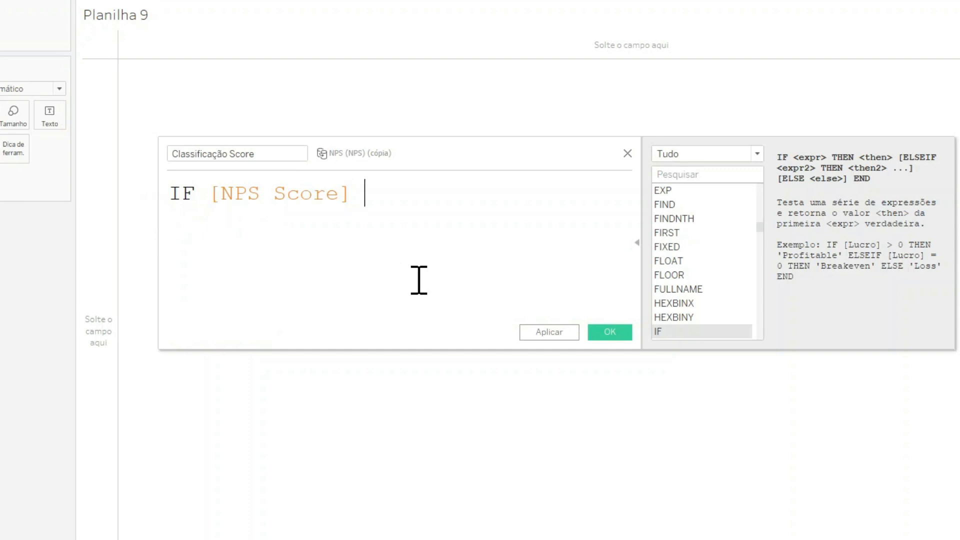
{"action": "type", "text": "7"}
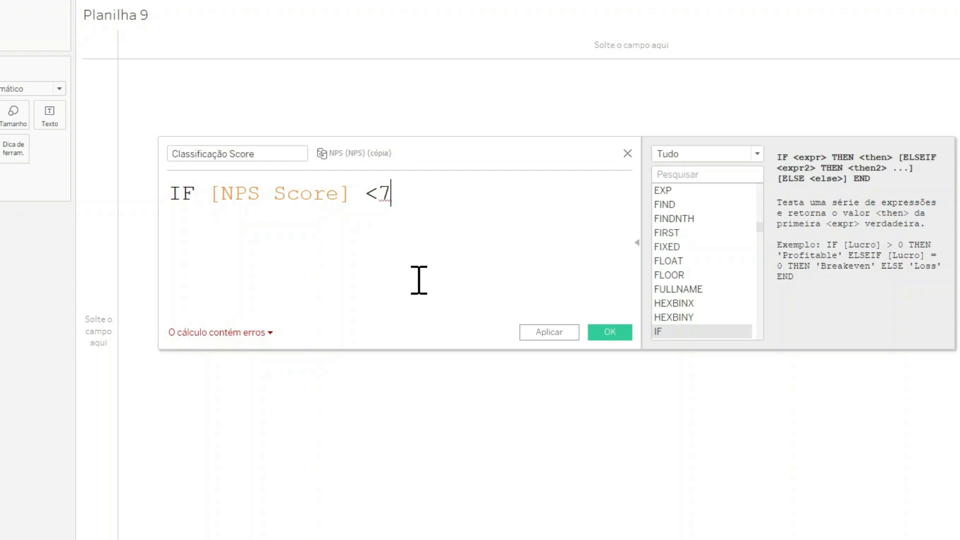
Add an indented line THEN 'Detrator' beneath the IF condition, with the label's first letter capitalized.
{"action": "key", "text": "Return"}
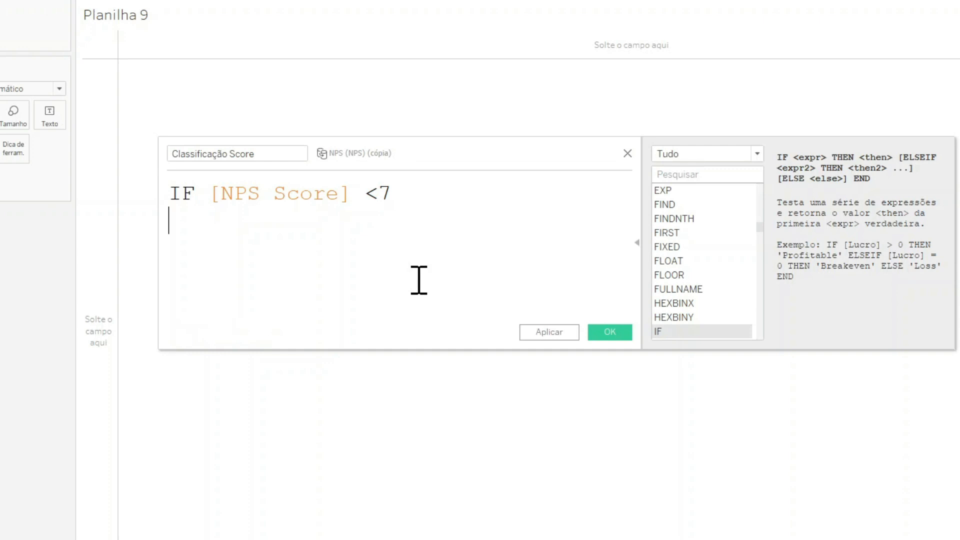
{"action": "key", "text": "Tab"}
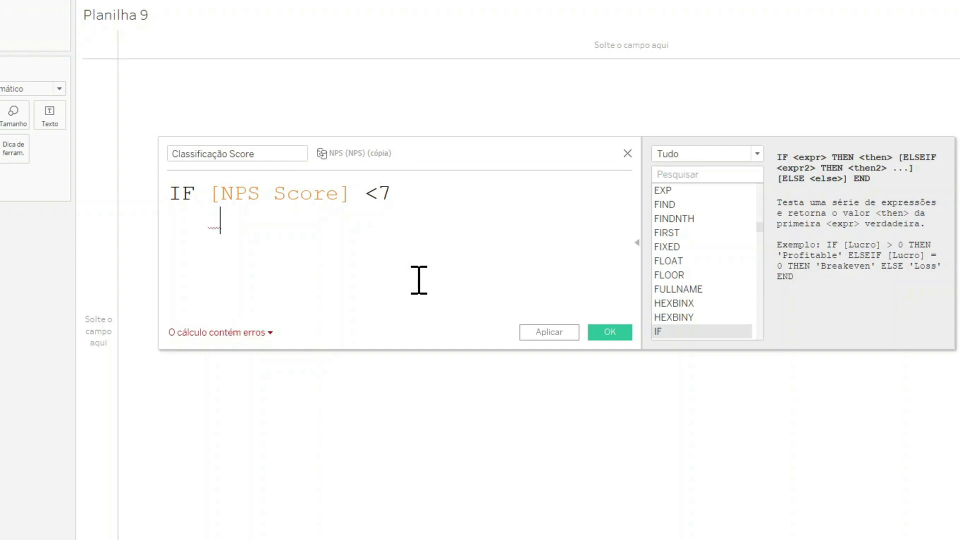
{"action": "type", "text": "t"}
{"action": "key", "text": "Return"}
{"action": "type", "text": "''"}
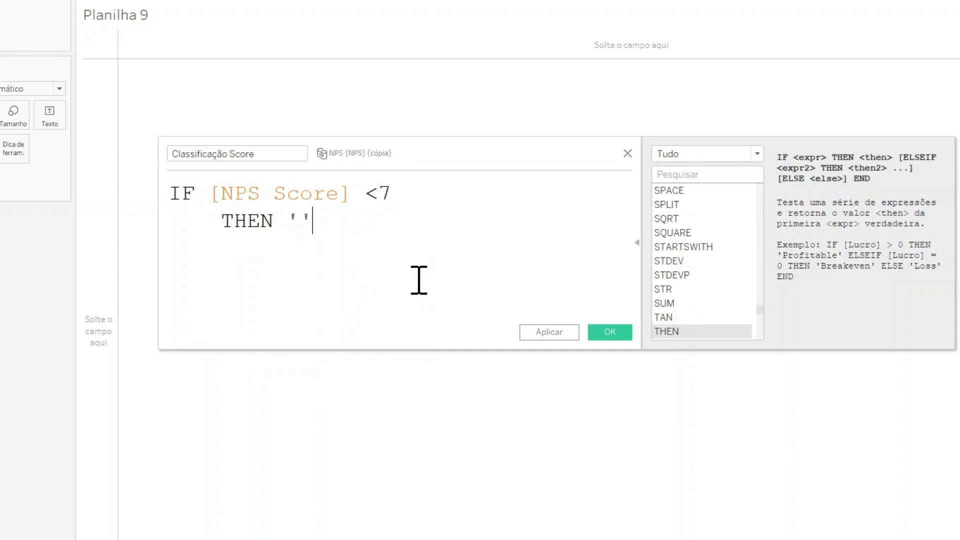
{"action": "key", "text": "Left"}
{"action": "type", "text": "detra"}
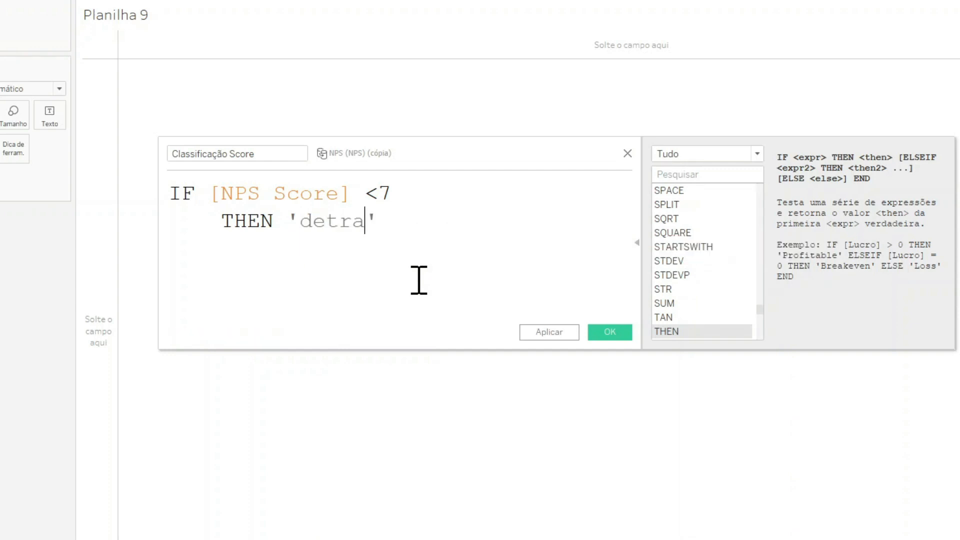
{"action": "type", "text": "tor"}
{"action": "key", "text": "Left"}
{"action": "key", "text": "Left"}
{"action": "key", "text": "Left"}
{"action": "key", "text": "Left"}
{"action": "key", "text": "Left"}
{"action": "key", "text": "Left"}
{"action": "key", "text": "Left"}
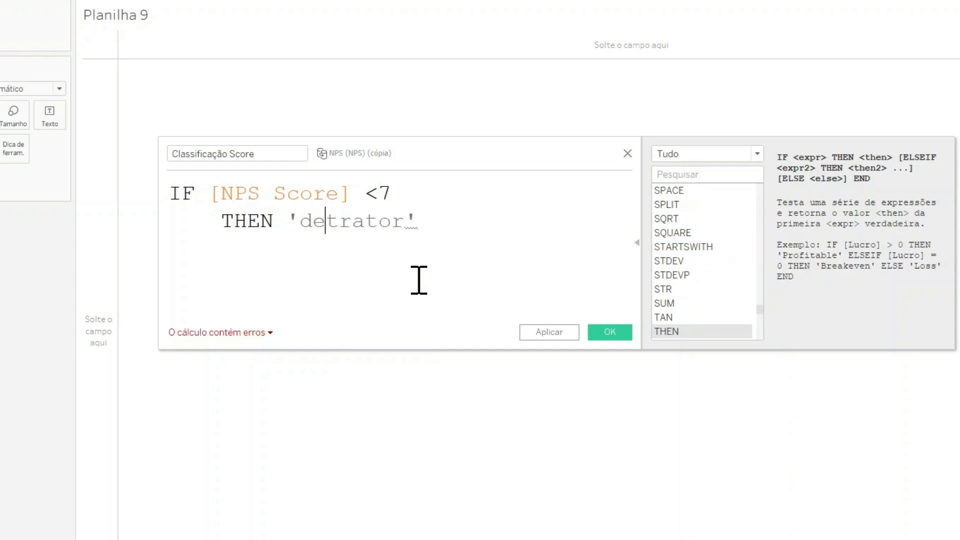
{"action": "key", "text": "BackSpace"}
{"action": "type", "text": "D"}
Add the second condition ELSEIF [NPS Score] < 9 on a new line below the 'Detrator' result.
{"action": "key", "text": "Right"}
{"action": "key", "text": "Right"}
{"action": "key", "text": "Right"}
{"action": "key", "text": "Right"}
{"action": "key", "text": "Right"}
{"action": "key", "text": "Right"}
{"action": "key", "text": "Right"}
{"action": "key", "text": "Right"}
{"action": "key", "text": "Return"}
{"action": "key", "text": "Tab"}
{"action": "type", "text": "els"}
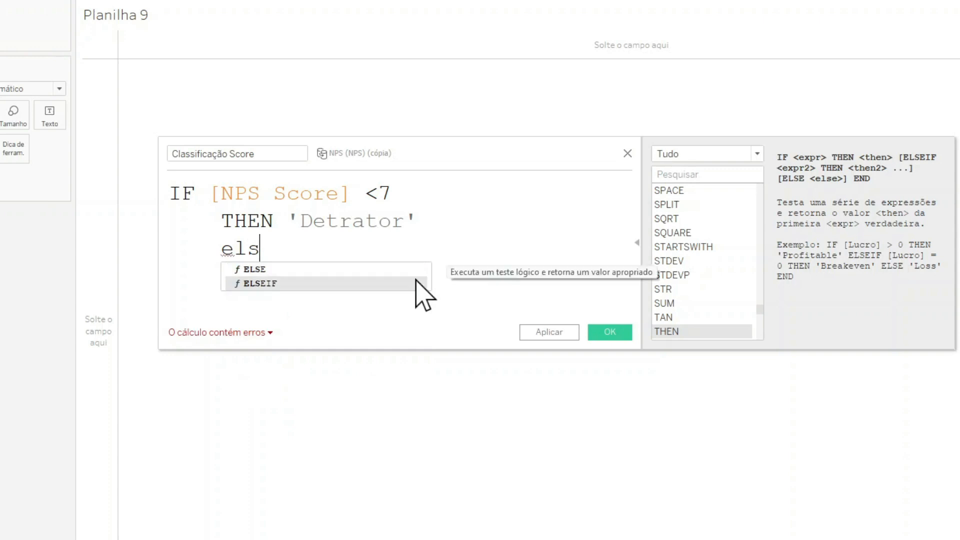
{"action": "left_click", "coordinate": [418, 283]}
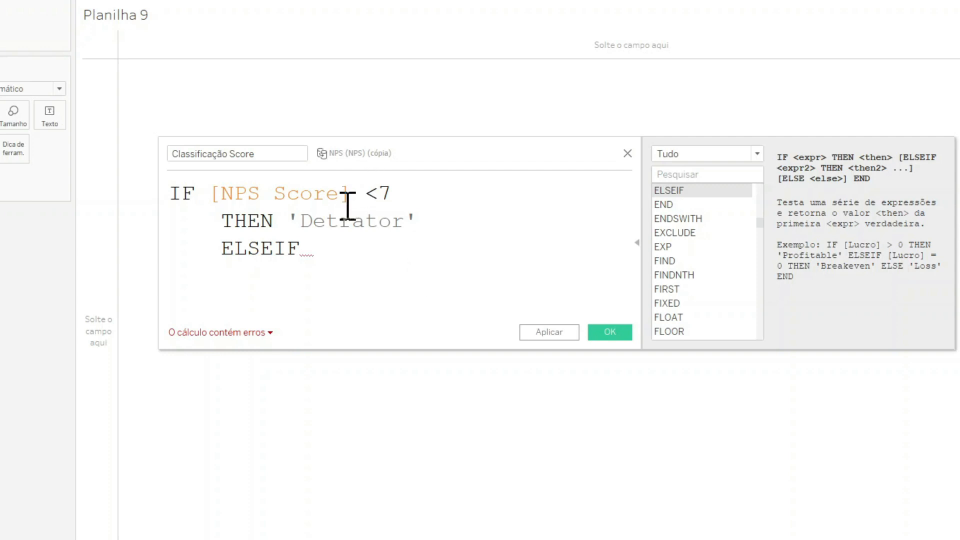
{"action": "type", "text": "NPS"}
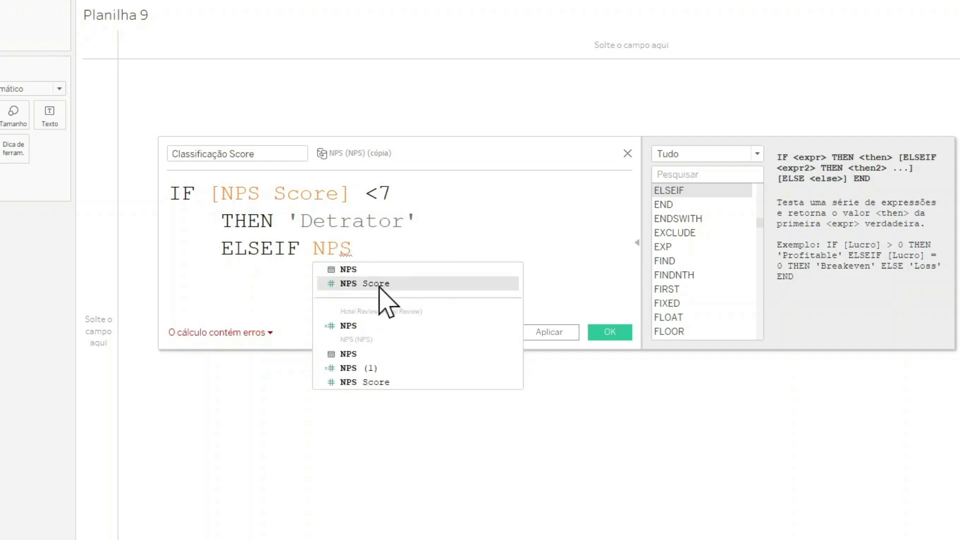
{"action": "left_click", "coordinate": [407, 282]}
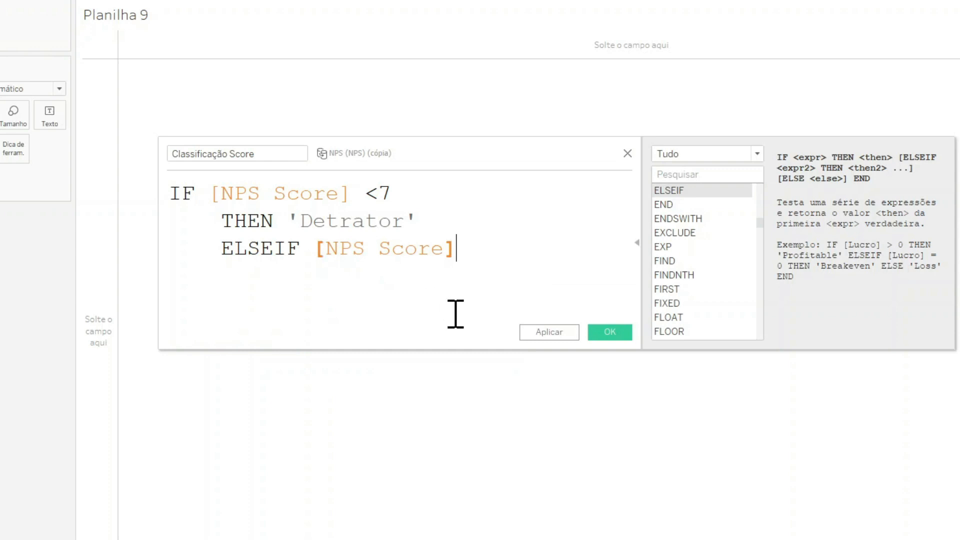
{"action": "type", "text": "< 9"}
Add an indented line THEN 'Neutro' beneath the ELSEIF condition, with the label's first letter capitalized.
{"action": "key", "text": "Return"}
{"action": "type", "text": "th"}
{"action": "key", "text": "Return"}
{"action": "type", "text": "'"}
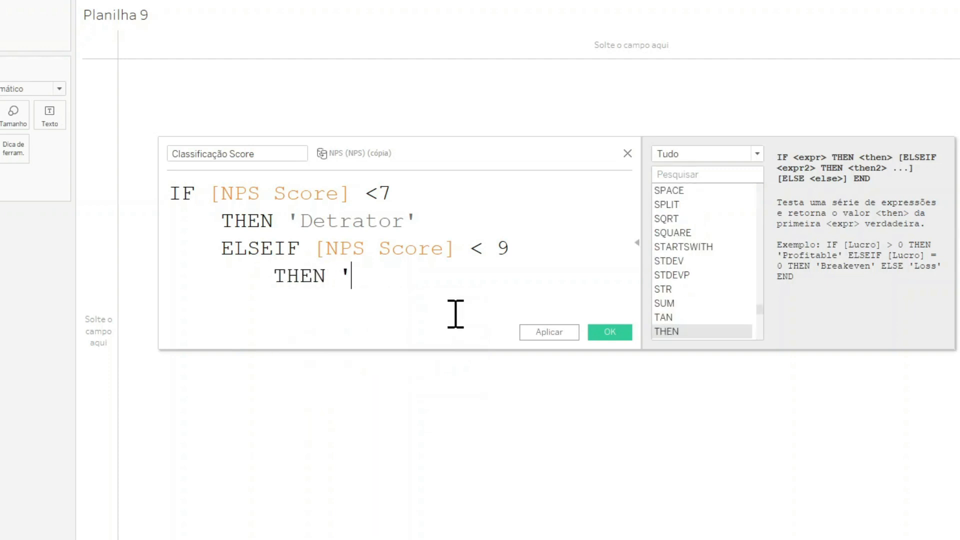
{"action": "type", "text": "neutro"}
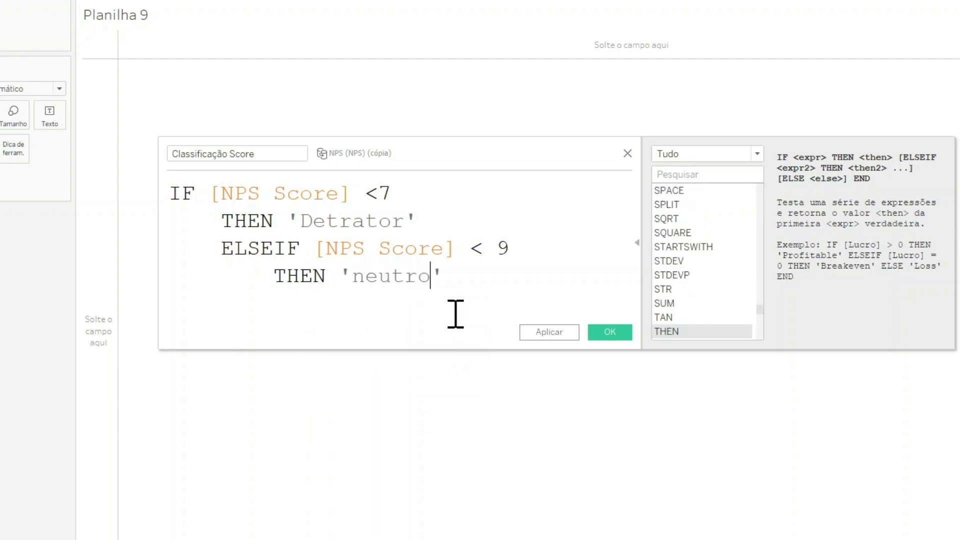
{"action": "key", "text": "Left"}
{"action": "key", "text": "Left"}
{"action": "key", "text": "Left"}
{"action": "key", "text": "Left"}
{"action": "key", "text": "Left"}
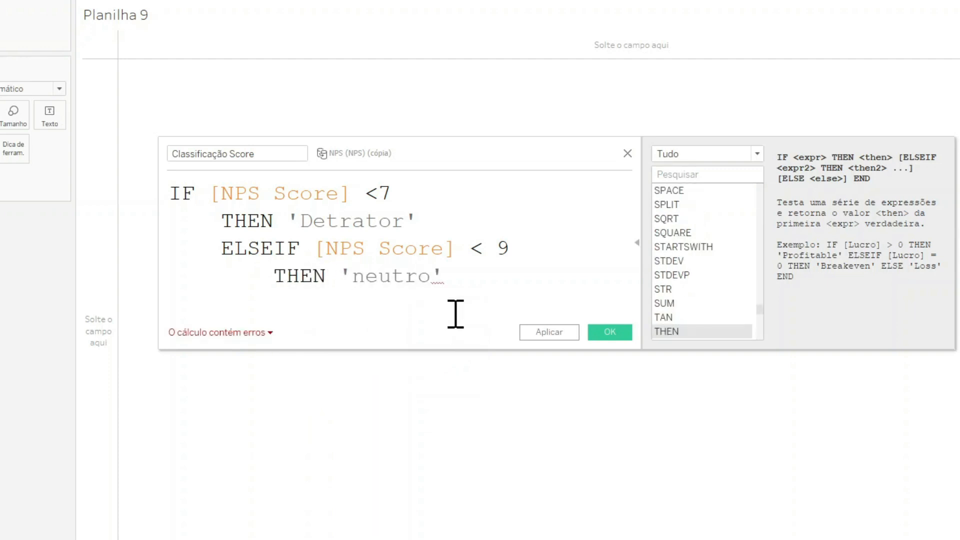
{"action": "key", "text": "BackSpace"}
{"action": "type", "text": "N"}
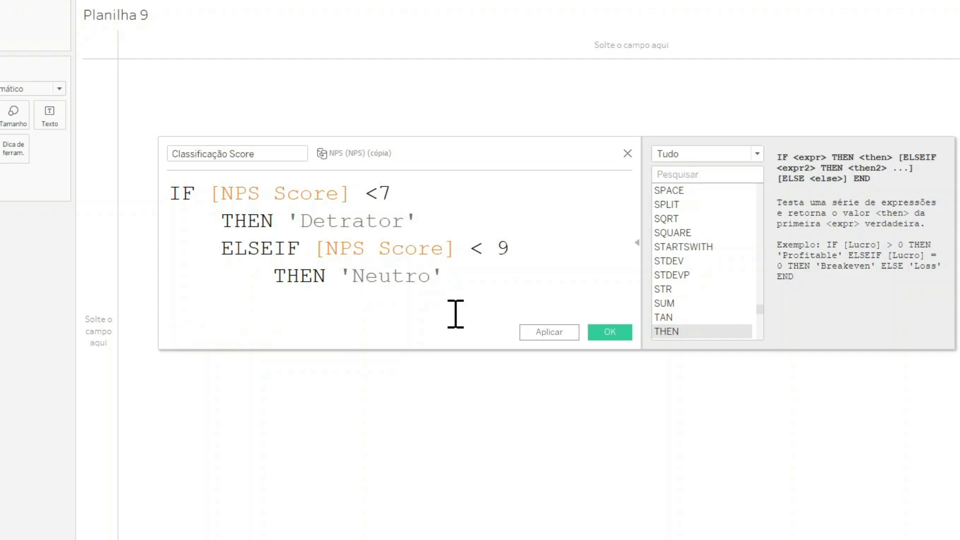
{"action": "key", "text": "End"}
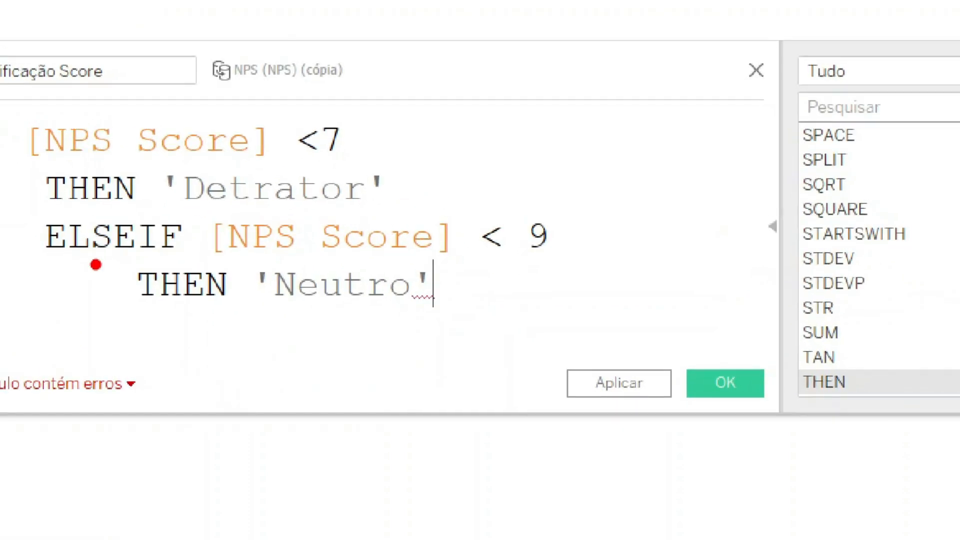
{"action": "left_click_drag", "start_coordinate": [50, 259], "coordinate": [463, 265]}
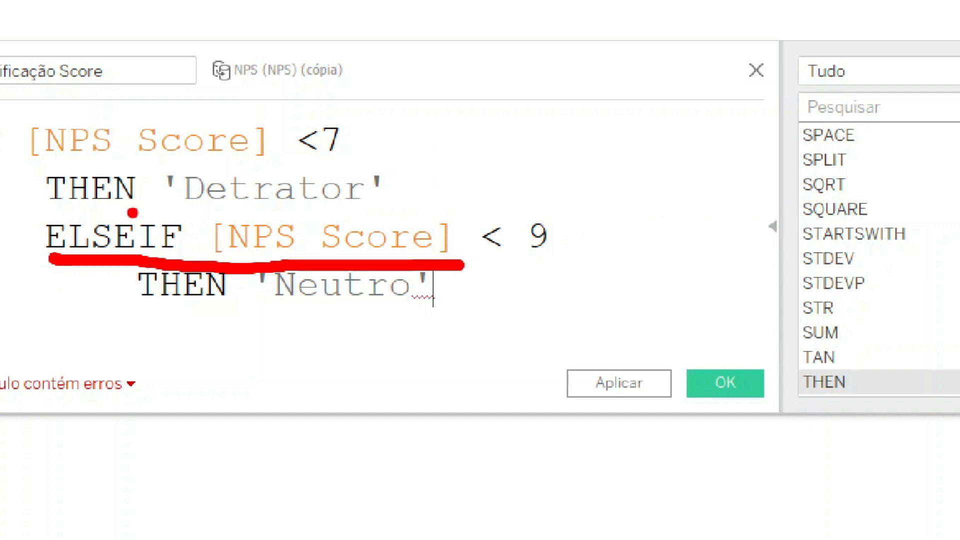
{"action": "mouse_move", "coordinate": [3, 182]}
{"action": "left_mouse_down"}
{"action": "mouse_move", "coordinate": [49, 141]}
{"action": "mouse_move", "coordinate": [41, 173]}
{"action": "left_mouse_up"}
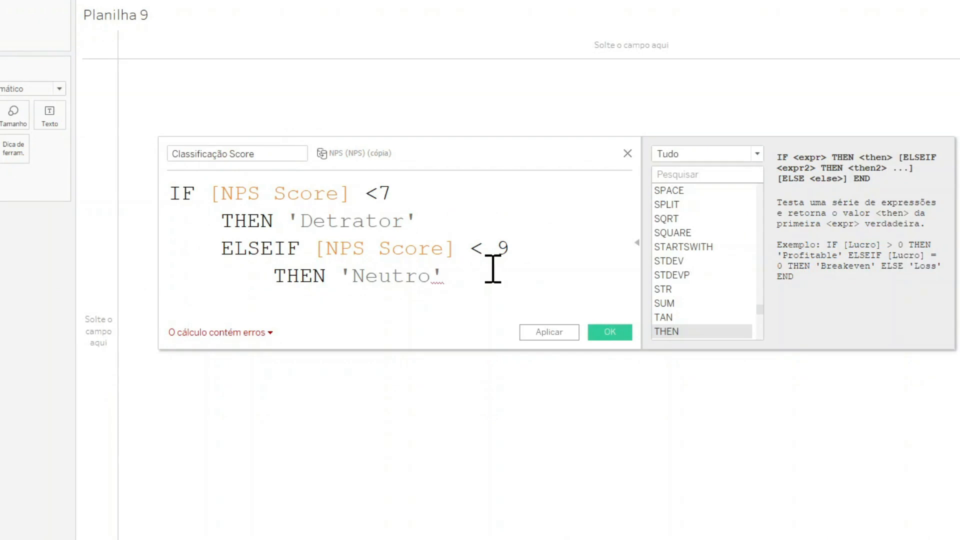
Add the line ELSE 'Promotor' below the 'Neutro' result, indented to match the ELSEIF line.
{"action": "key", "text": "Return"}
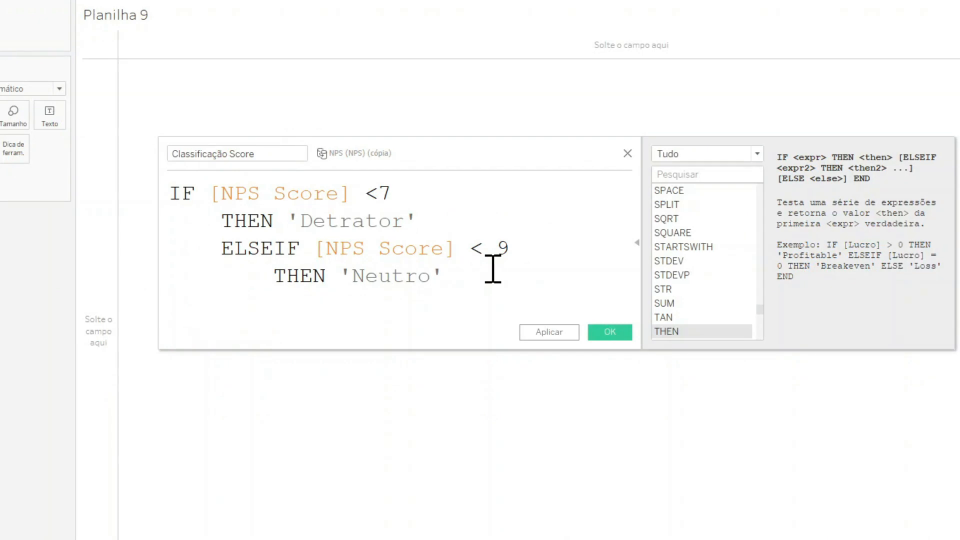
{"action": "type", "text": "el"}
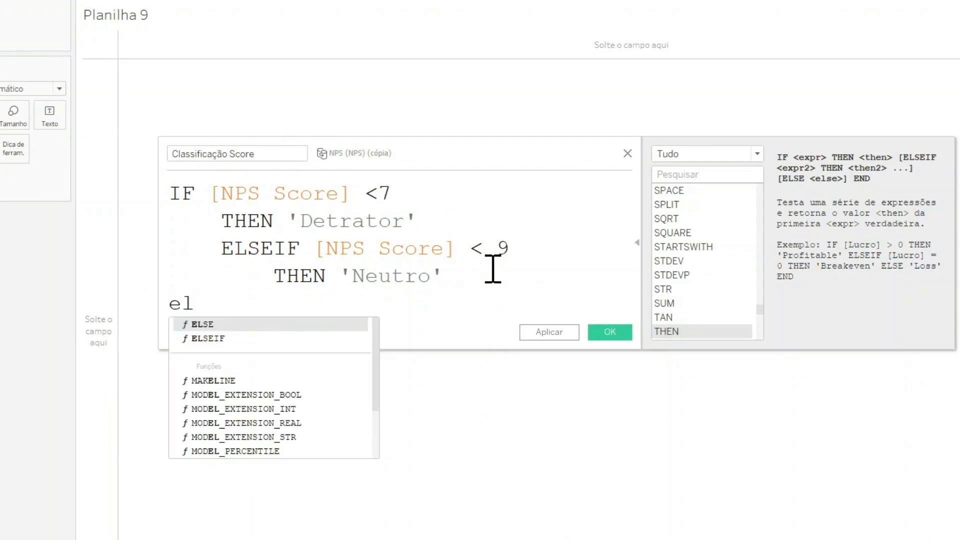
{"action": "key", "text": "BackSpace"}
{"action": "key", "text": "BackSpace"}
{"action": "key", "text": "Tab"}
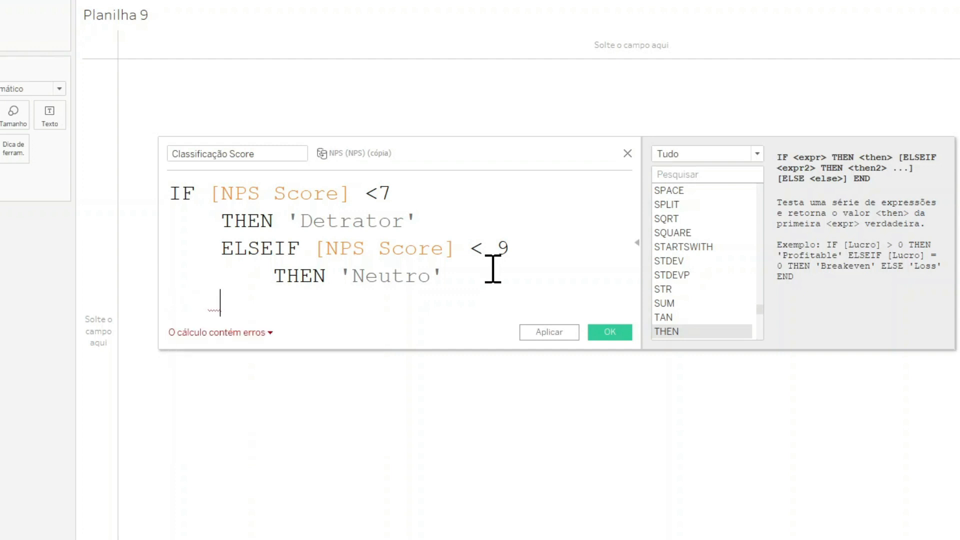
{"action": "type", "text": "e"}
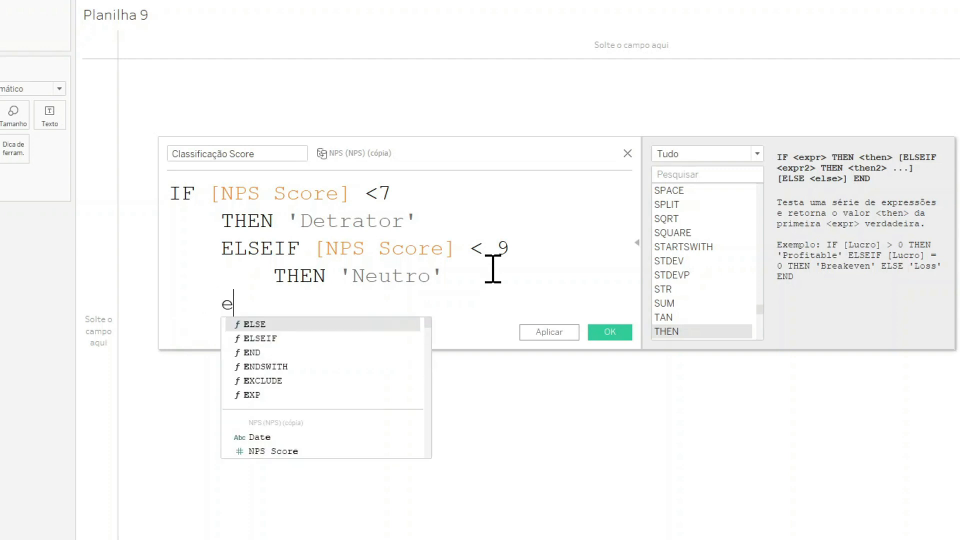
{"action": "key", "text": "Return"}
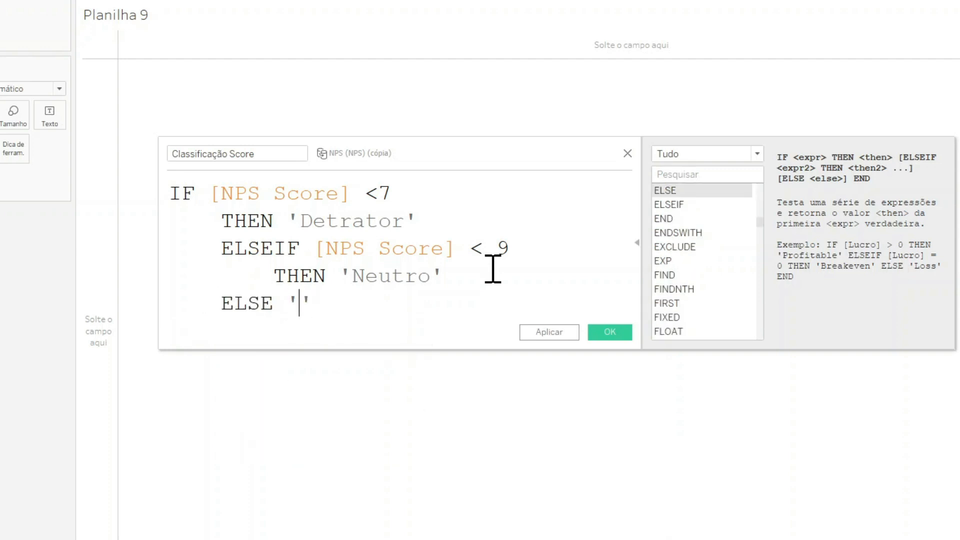
{"action": "type", "text": "'promo"}
{"action": "key", "text": "BackSpace"}
{"action": "key", "text": "BackSpace"}
{"action": "key", "text": "BackSpace"}
{"action": "key", "text": "BackSpace"}
{"action": "key", "text": "BackSpace"}
{"action": "type", "text": "Promotor"}
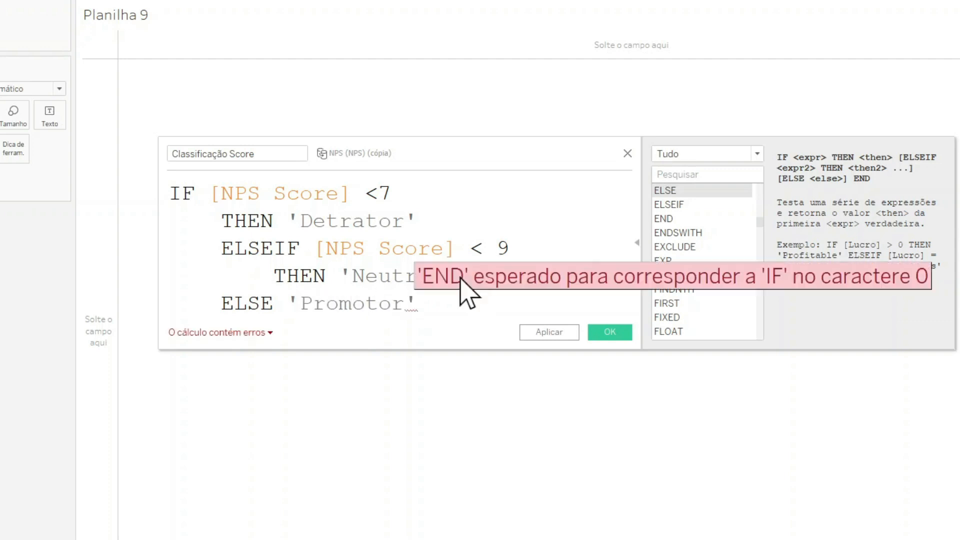
{"action": "key", "text": "Right"}
Close the formula with END on its own unindented line and save the calculated field.
{"action": "key", "text": "Return"}
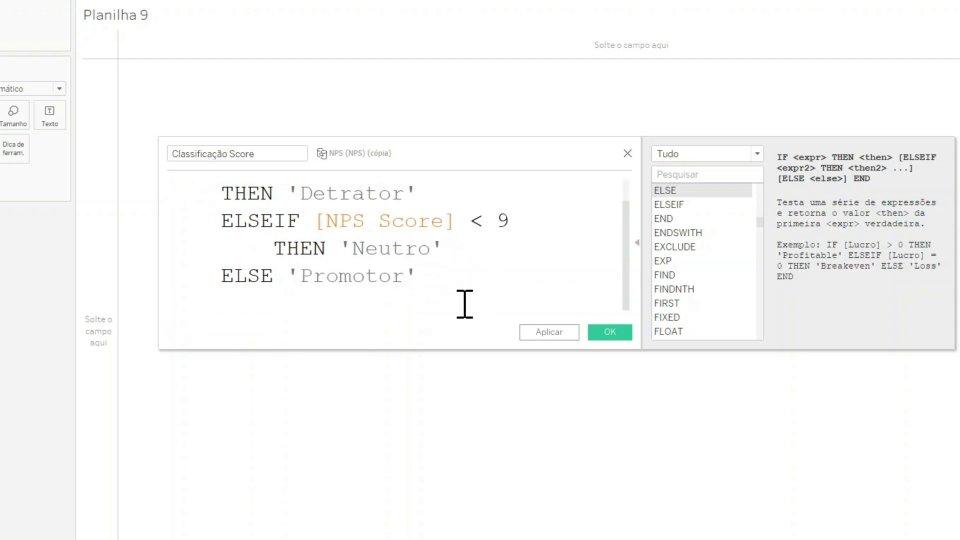
{"action": "scroll", "coordinate": [386, 225], "scroll_direction": "down", "scroll_amount": 3}
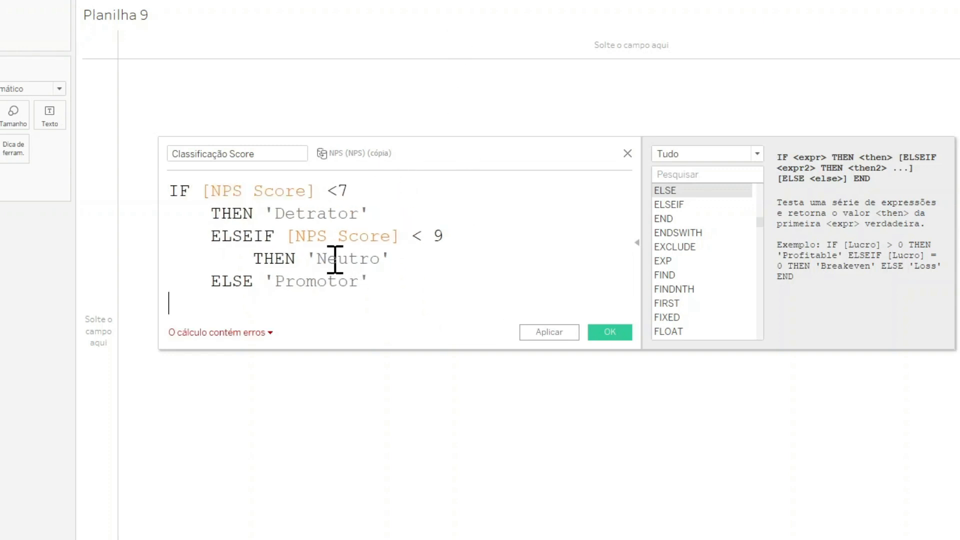
{"action": "type", "text": "ebd"}
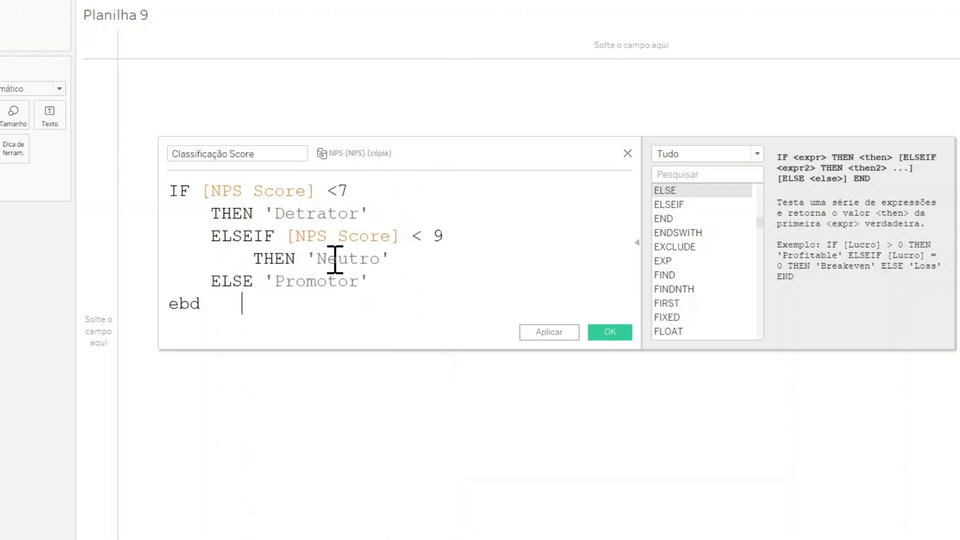
{"action": "key", "text": "BackSpace"}
{"action": "key", "text": "BackSpace"}
{"action": "key", "text": "BackSpace"}
{"action": "key", "text": "BackSpace"}
{"action": "type", "text": "end"}
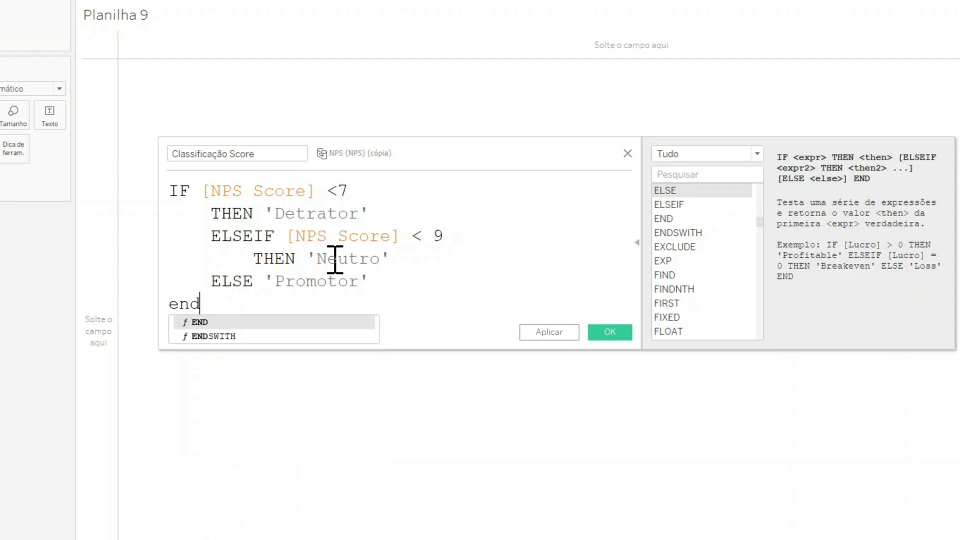
{"action": "key", "text": "Return"}
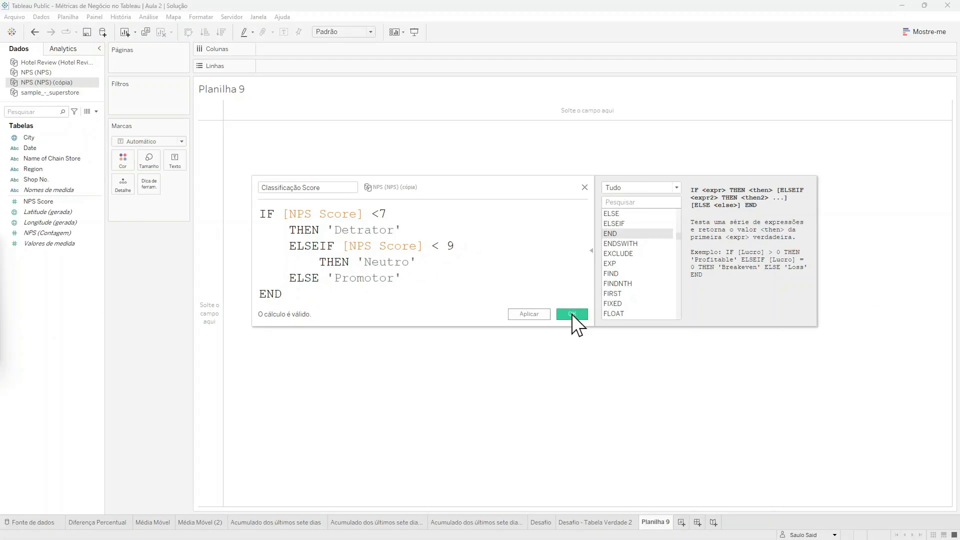
{"action": "left_click", "coordinate": [572, 314]}
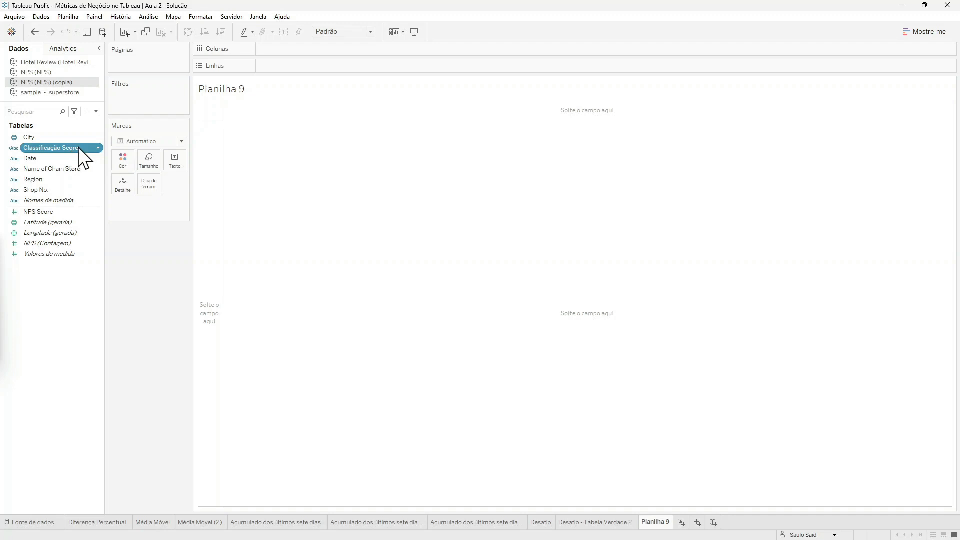
Build the table with Shop No. on rows and Classificação Score on columns.
{"action": "left_click", "coordinate": [72, 190]}
{"action": "left_click_drag", "start_coordinate": [72, 188], "coordinate": [285, 70]}
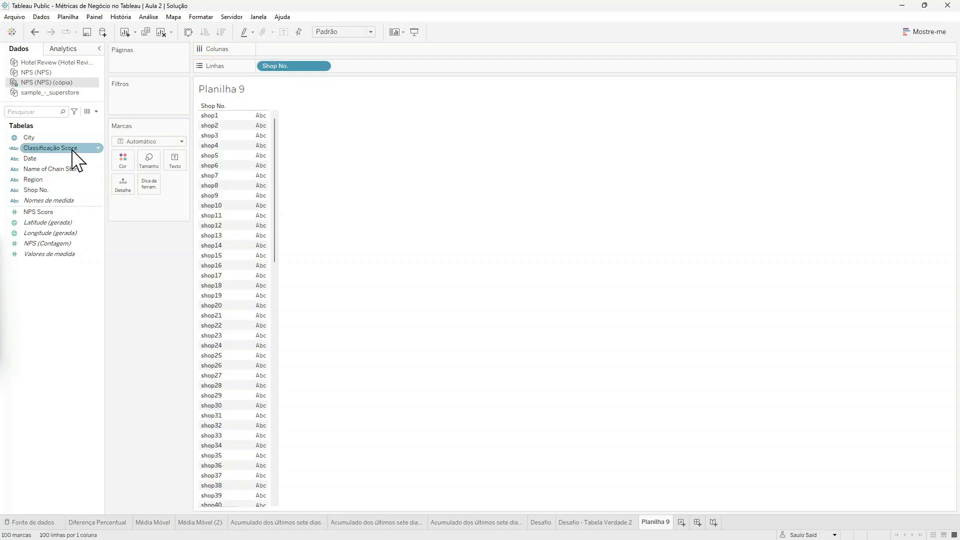
{"action": "left_click", "coordinate": [70, 200]}
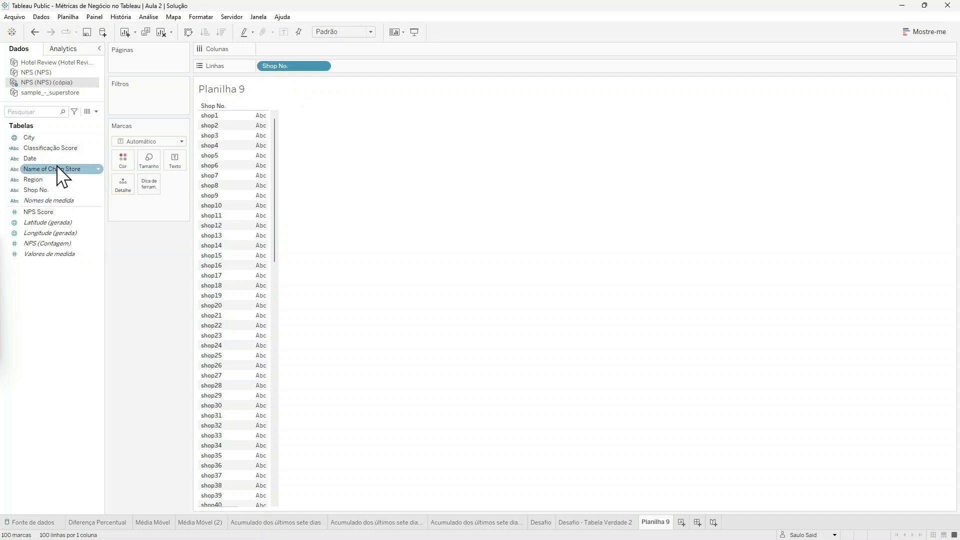
{"action": "left_click_drag", "start_coordinate": [56, 155], "coordinate": [290, 51]}
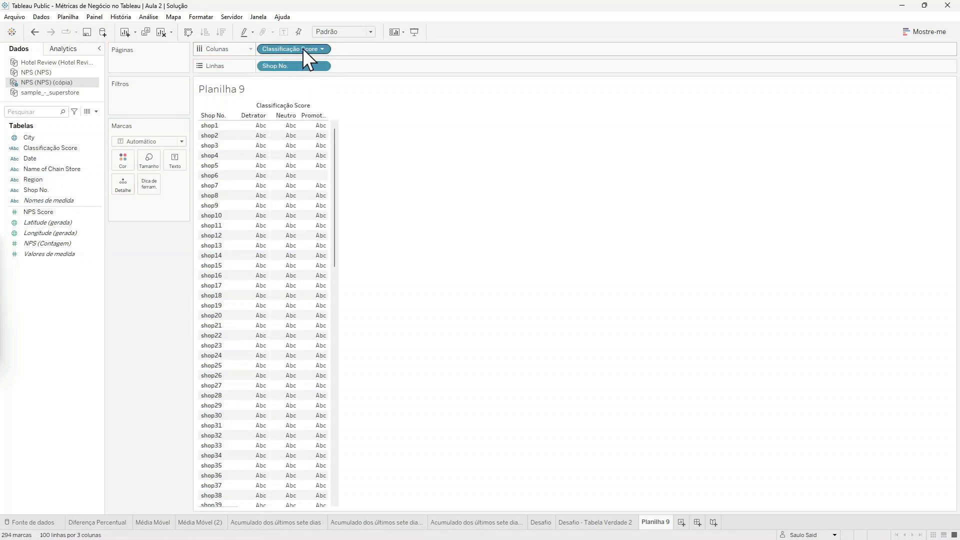
{"action": "left_click", "coordinate": [215, 127]}
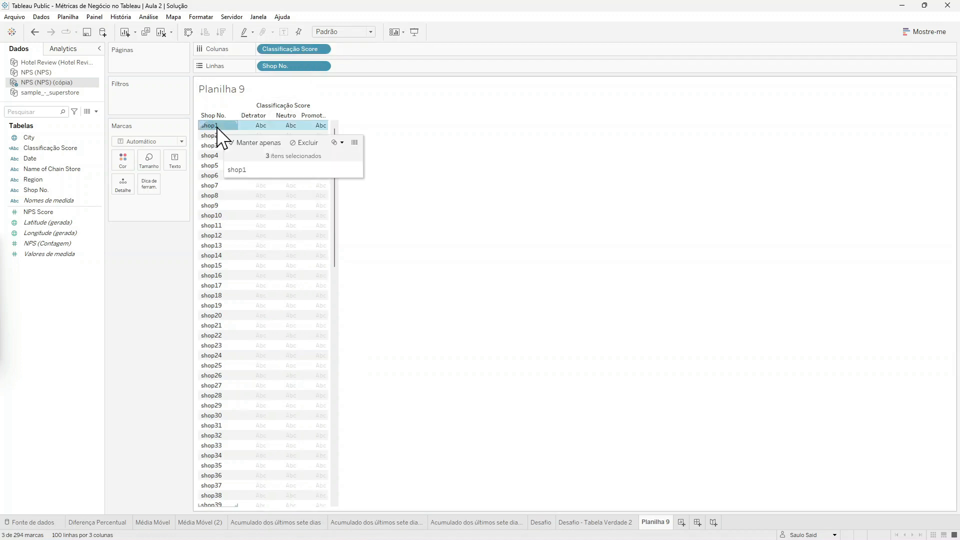
{"action": "left_click", "coordinate": [259, 127]}
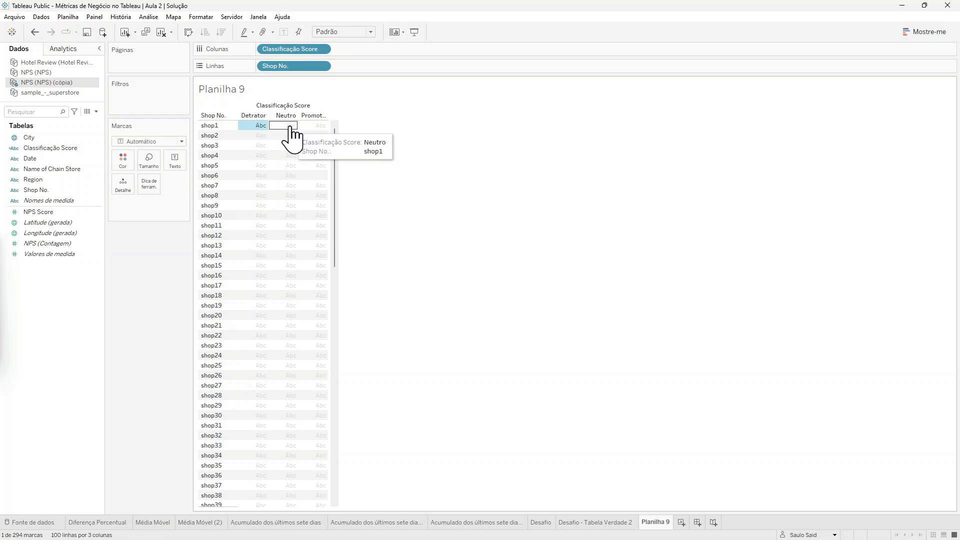
{"action": "left_click", "coordinate": [375, 142]}
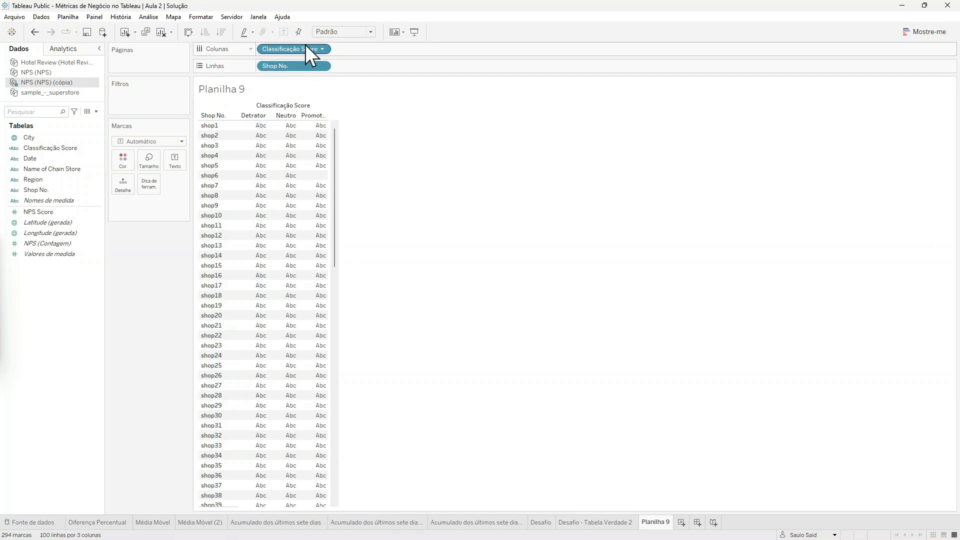
Copy the Classificação Score field from columns to the table's text marks and aggregate the copy as Contagem.
{"action": "left_click_drag", "start_coordinate": [305, 49], "coordinate": [182, 164]}
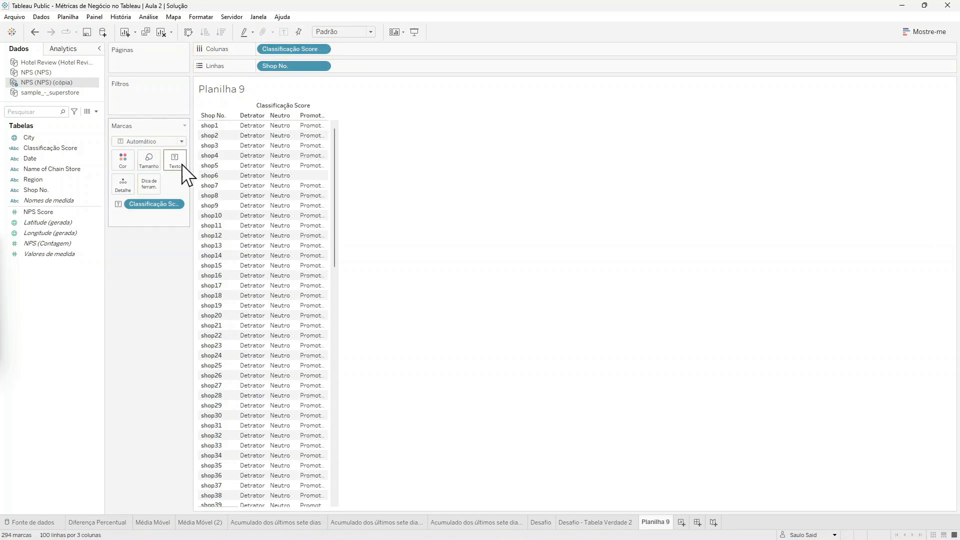
{"action": "right_click", "coordinate": [165, 207]}
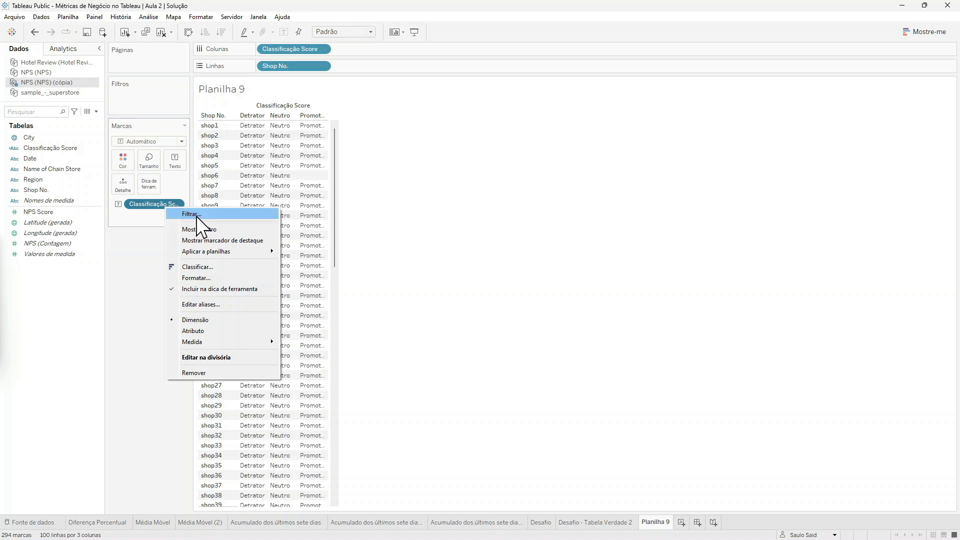
{"action": "mouse_move", "coordinate": [233, 343]}
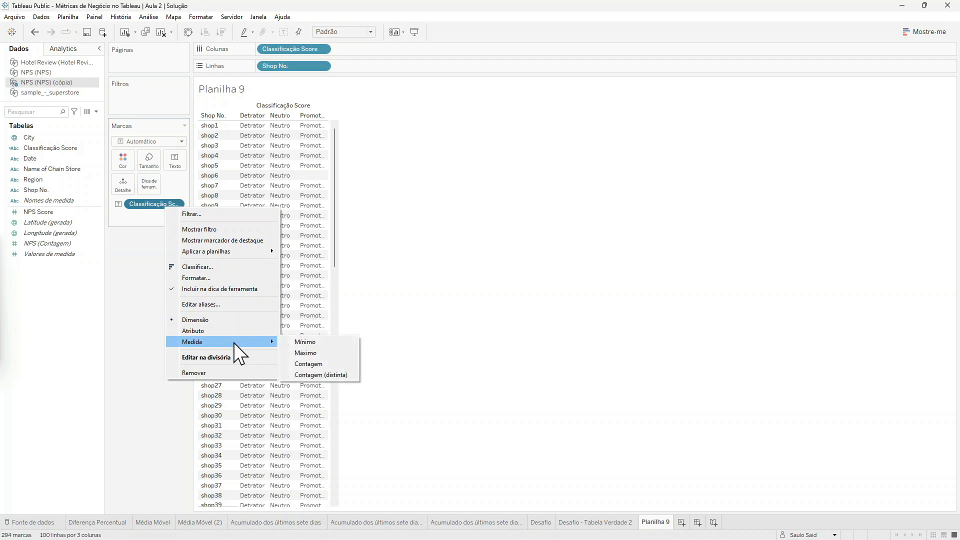
{"action": "left_click", "coordinate": [328, 364]}
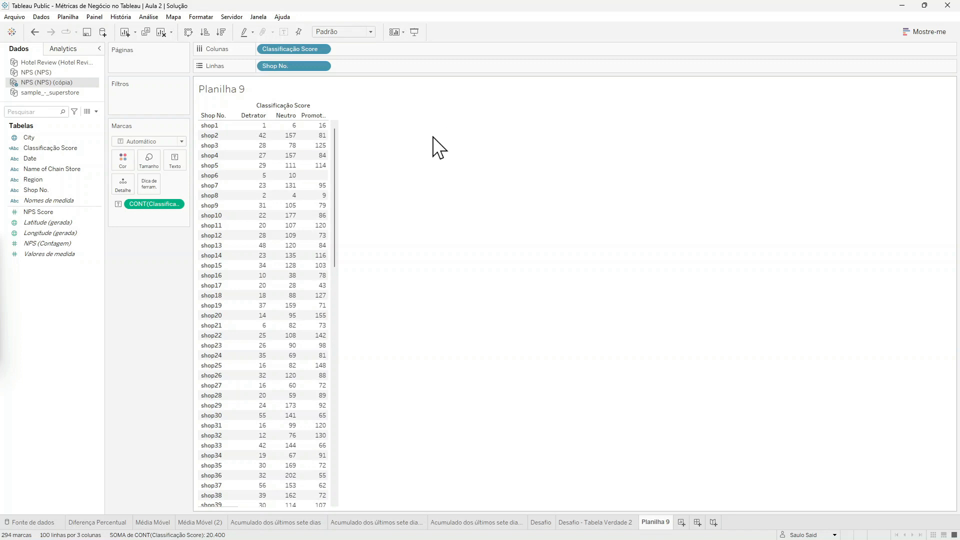
Open the underlying full data behind the Detrator count for shop7.
{"action": "left_click", "coordinate": [259, 186]}
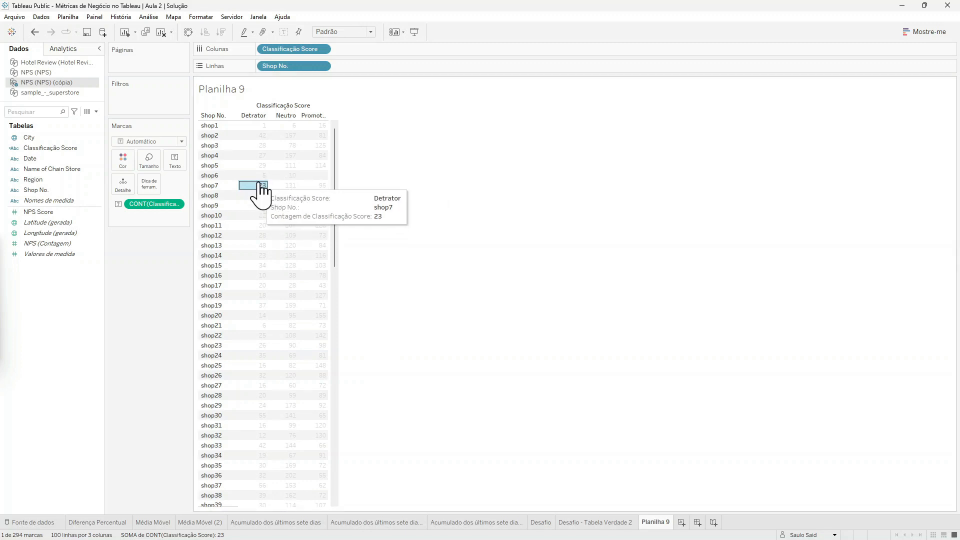
{"action": "left_click", "coordinate": [262, 188]}
{"action": "left_click", "coordinate": [260, 188]}
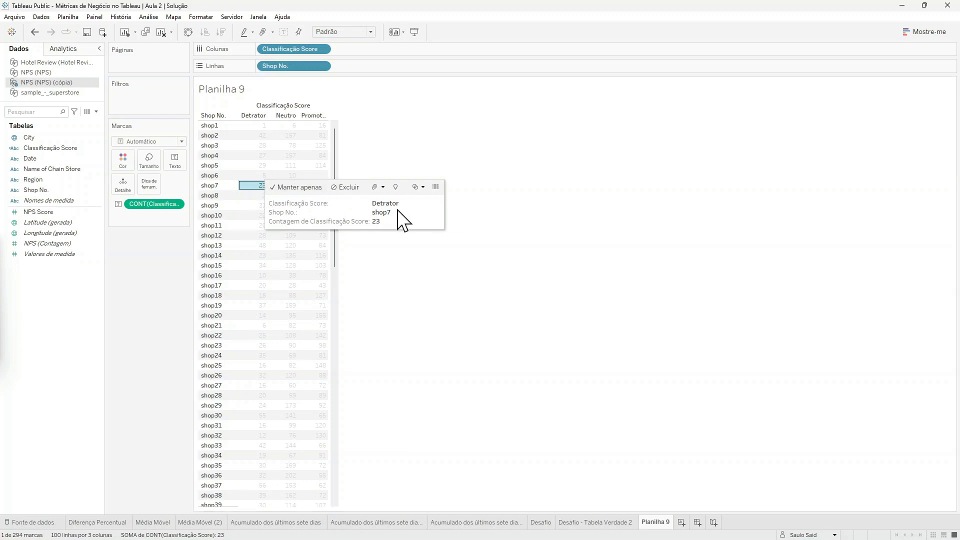
{"action": "left_click", "coordinate": [435, 186]}
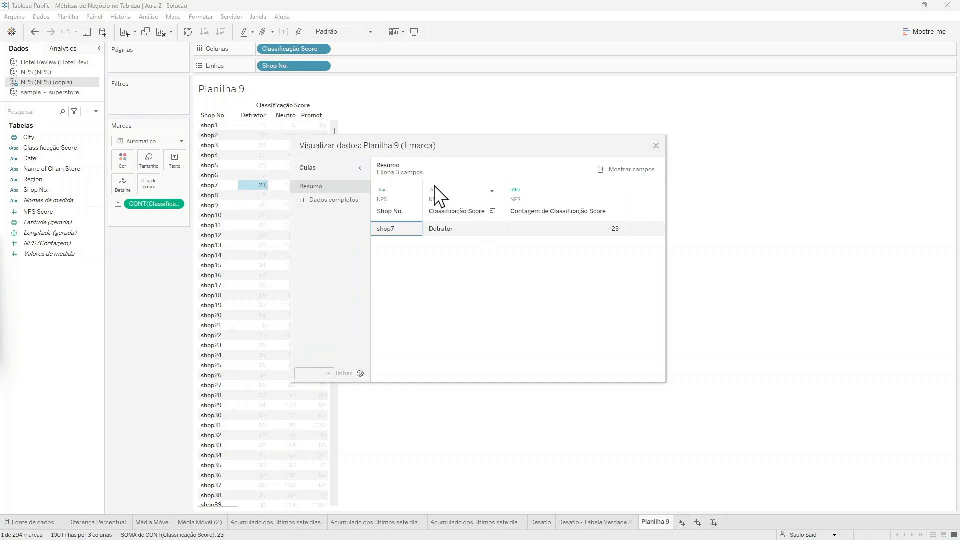
{"action": "left_click", "coordinate": [355, 203]}
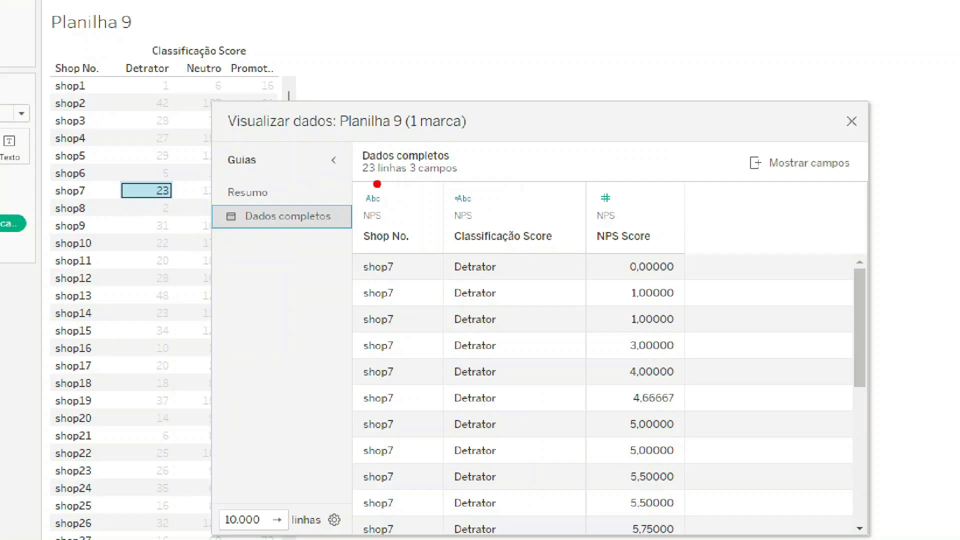
{"action": "mouse_move", "coordinate": [370, 184]}
{"action": "left_mouse_down"}
{"action": "mouse_move", "coordinate": [489, 144]}
{"action": "mouse_move", "coordinate": [351, 136]}
{"action": "mouse_move", "coordinate": [363, 172]}
{"action": "left_mouse_up"}
{"action": "mouse_move", "coordinate": [150, 160]}
{"action": "left_mouse_down"}
{"action": "mouse_move", "coordinate": [169, 150]}
{"action": "mouse_move", "coordinate": [159, 129]}
{"action": "left_mouse_up"}
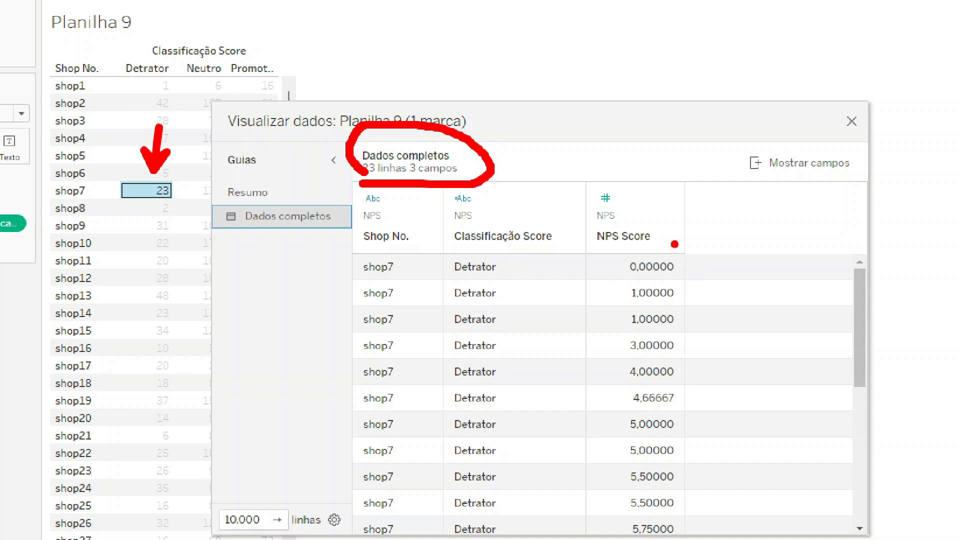
{"action": "left_click_drag", "start_coordinate": [690, 269], "coordinate": [722, 268]}
{"action": "left_click_drag", "start_coordinate": [689, 296], "coordinate": [714, 294]}
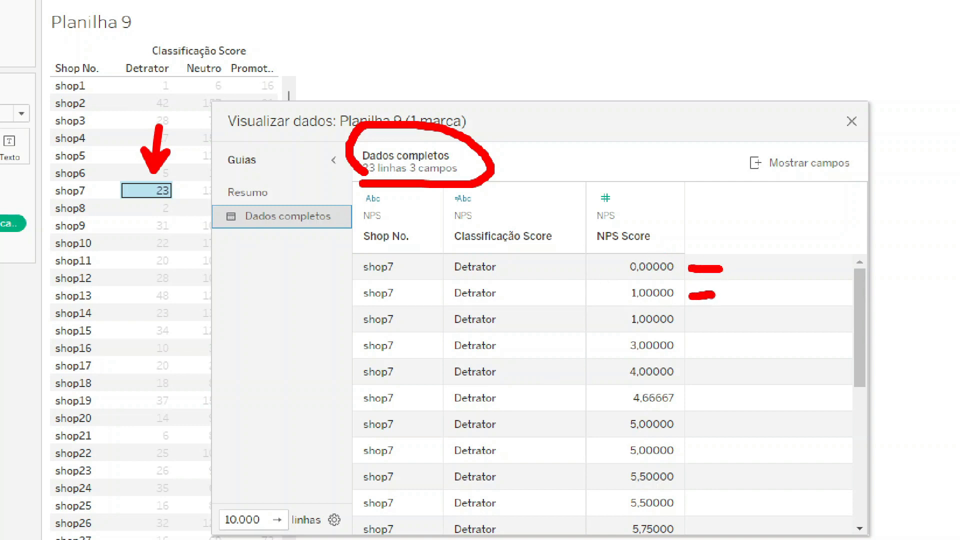
{"action": "mouse_move", "coordinate": [686, 323]}
{"action": "left_mouse_down"}
{"action": "mouse_move", "coordinate": [710, 323]}
{"action": "mouse_move", "coordinate": [717, 353]}
{"action": "left_mouse_up"}
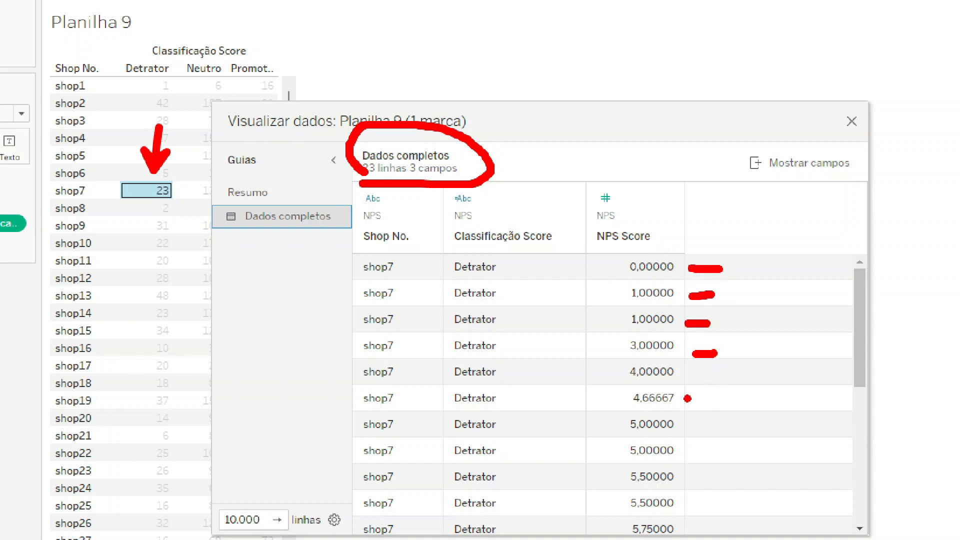
{"action": "mouse_move", "coordinate": [686, 399]}
{"action": "left_mouse_down"}
{"action": "mouse_move", "coordinate": [709, 398]}
{"action": "mouse_move", "coordinate": [715, 428]}
{"action": "left_mouse_up"}
{"action": "key", "text": "Escape"}
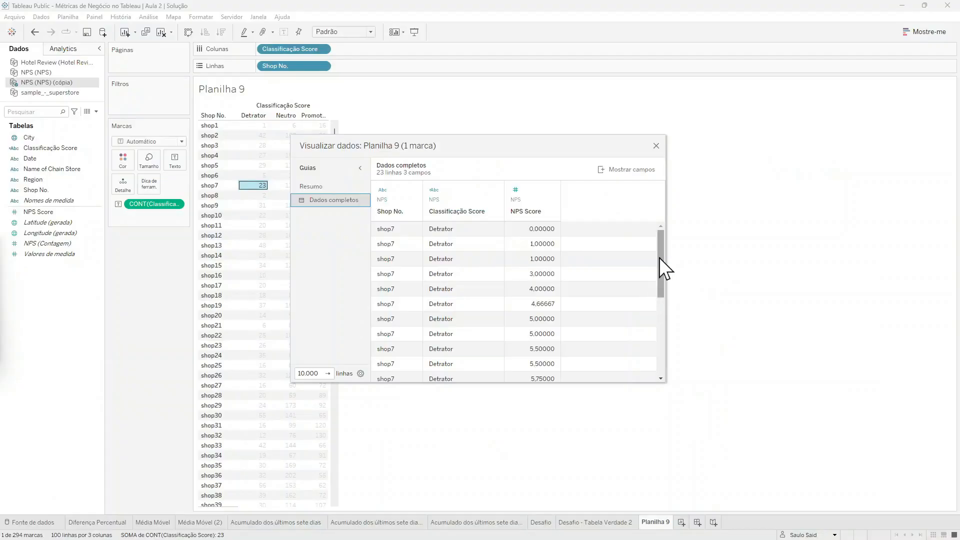
Review the NPS Score values down to the last Detrator row of shop7, and close the data view.
{"action": "left_click_drag", "start_coordinate": [660, 258], "coordinate": [651, 371]}
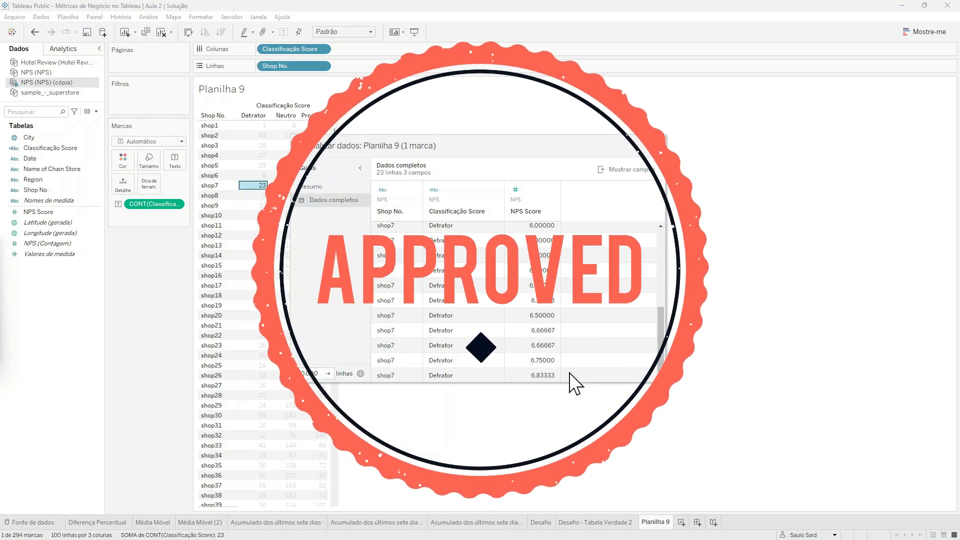
{"action": "left_click", "coordinate": [655, 146]}
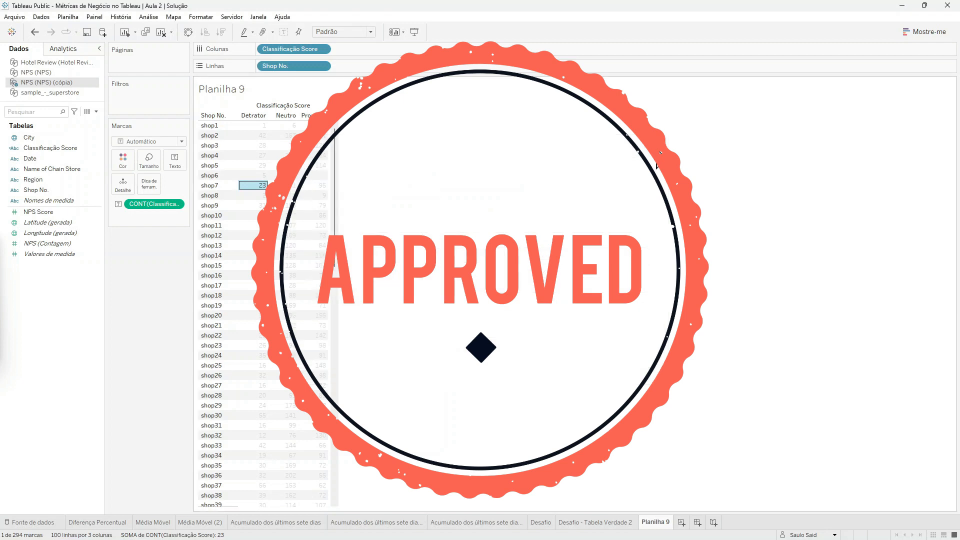
Review the NPS Score values in the full data behind shop7's Neutro count, and close the data view.
{"action": "left_click", "coordinate": [291, 189]}
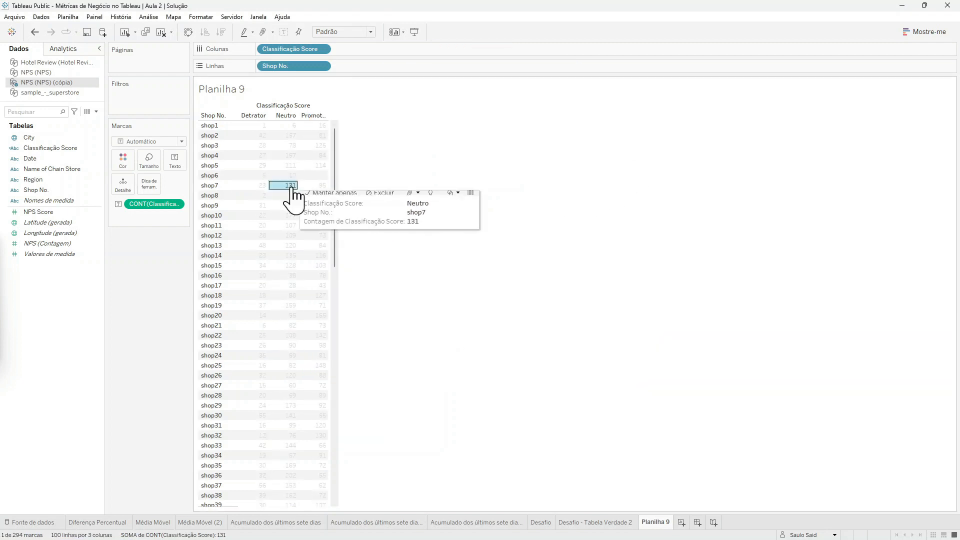
{"action": "left_click", "coordinate": [470, 187]}
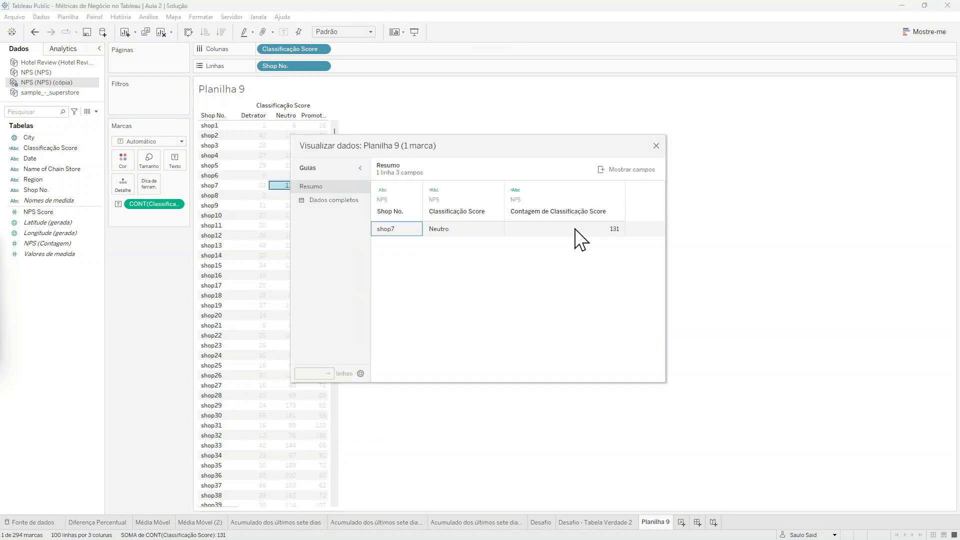
{"action": "left_click", "coordinate": [344, 203]}
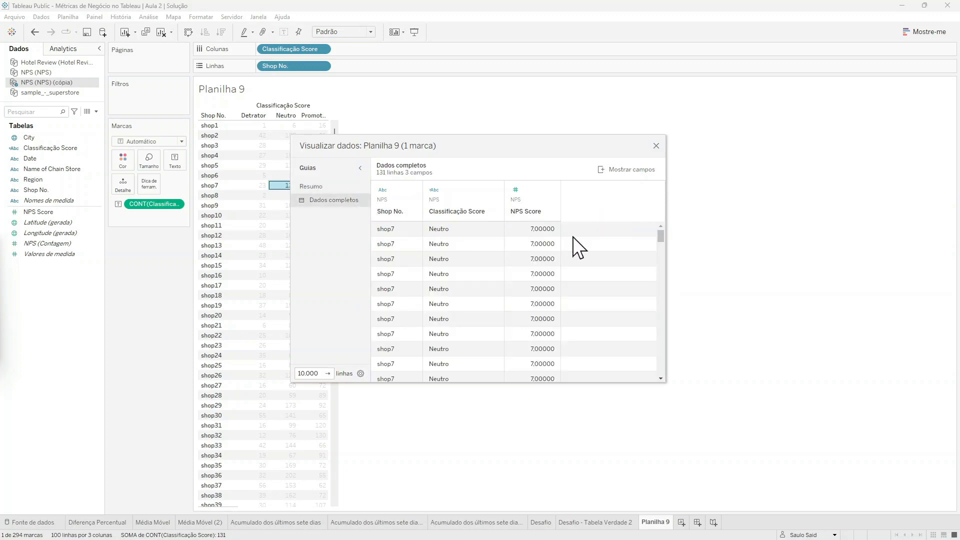
{"action": "left_click_drag", "start_coordinate": [661, 239], "coordinate": [655, 321]}
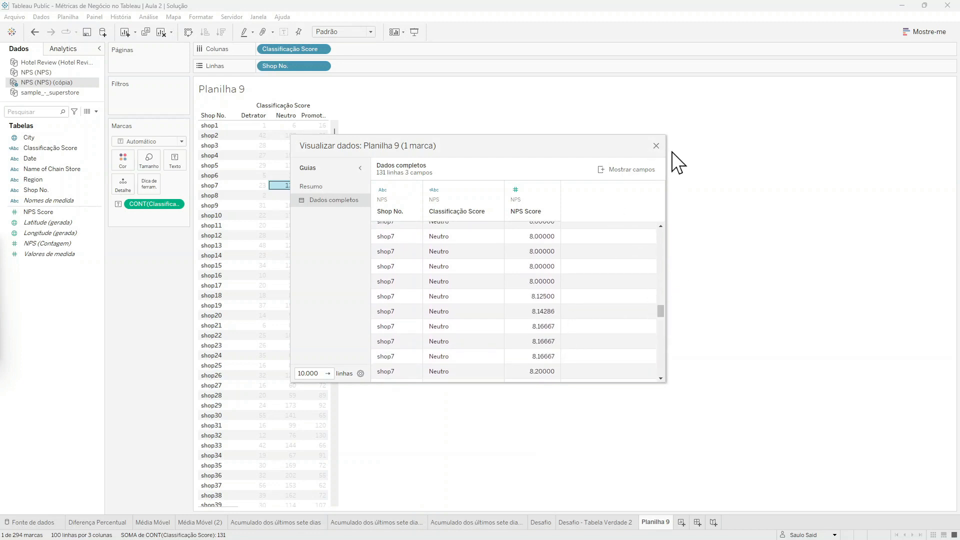
{"action": "left_click", "coordinate": [656, 146]}
{"action": "left_click", "coordinate": [397, 182]}
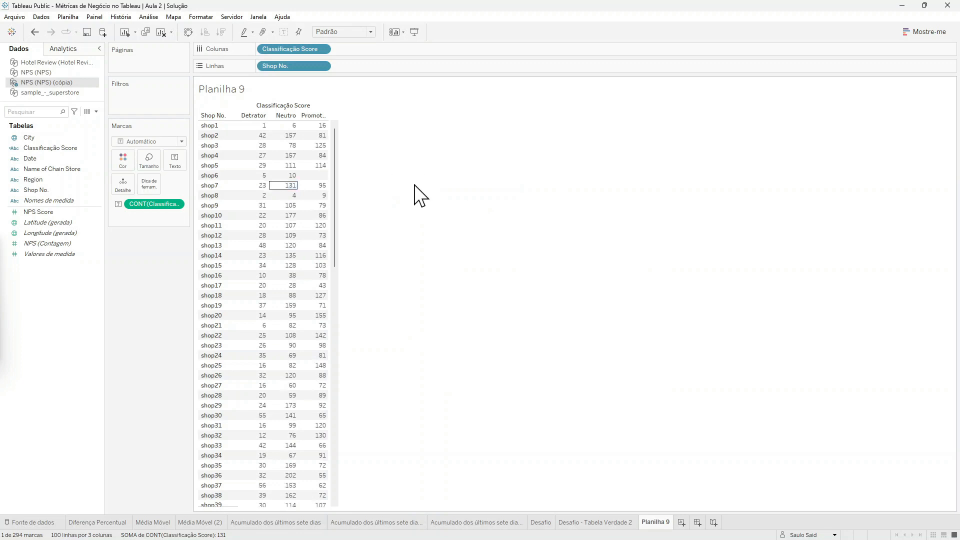
Review the NPS Score values in the full data behind shop7's Promotor count, and close the data view.
{"action": "mouse_move", "coordinate": [317, 186]}
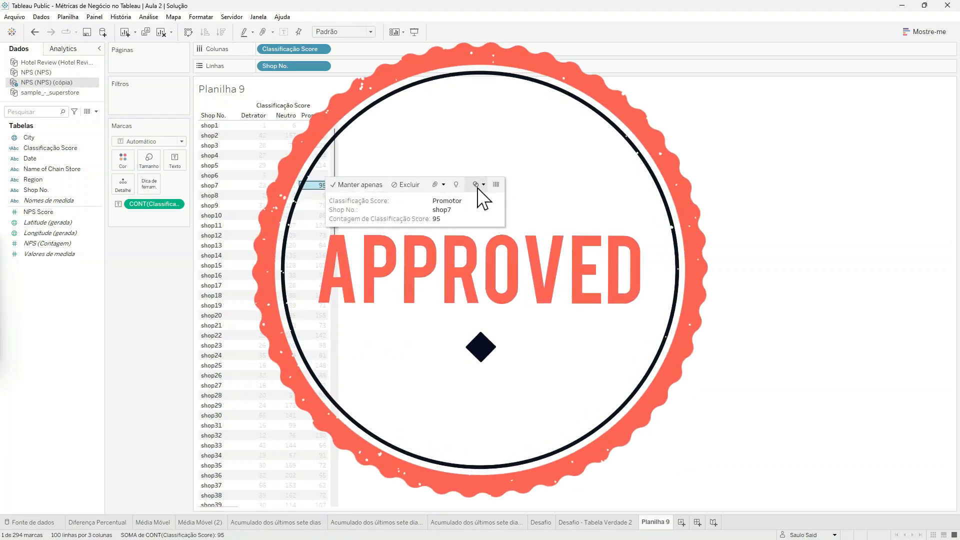
{"action": "left_click", "coordinate": [499, 192]}
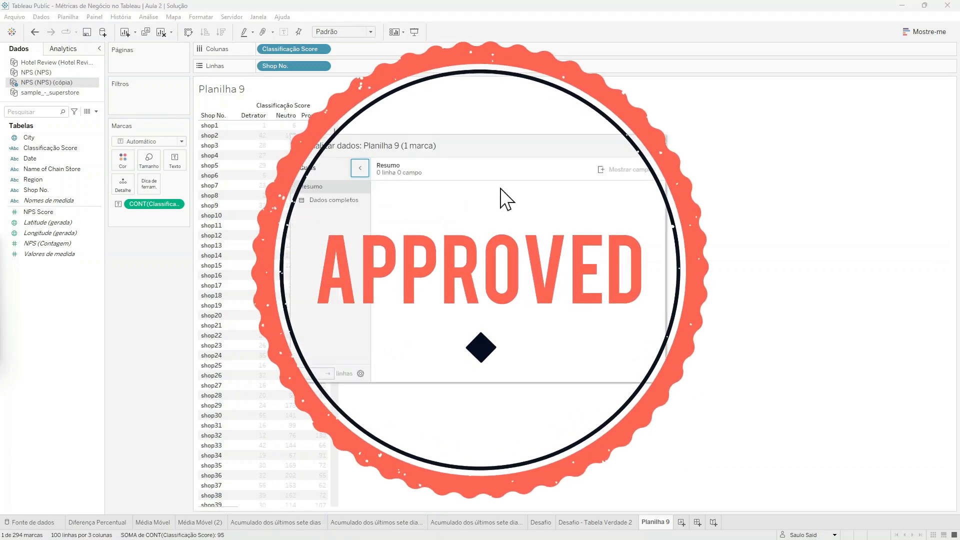
{"action": "left_click", "coordinate": [348, 201]}
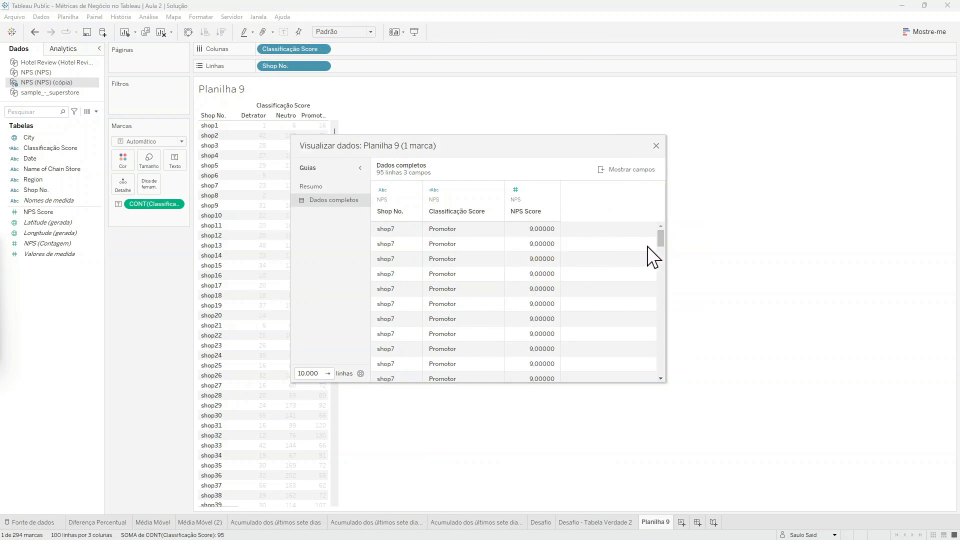
{"action": "left_click_drag", "start_coordinate": [659, 240], "coordinate": [651, 283]}
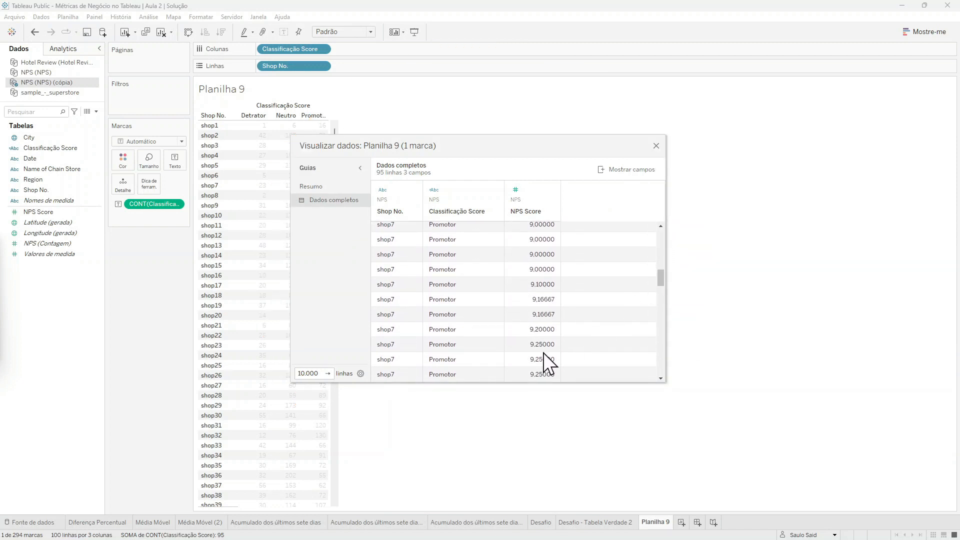
{"action": "left_click", "coordinate": [656, 147]}
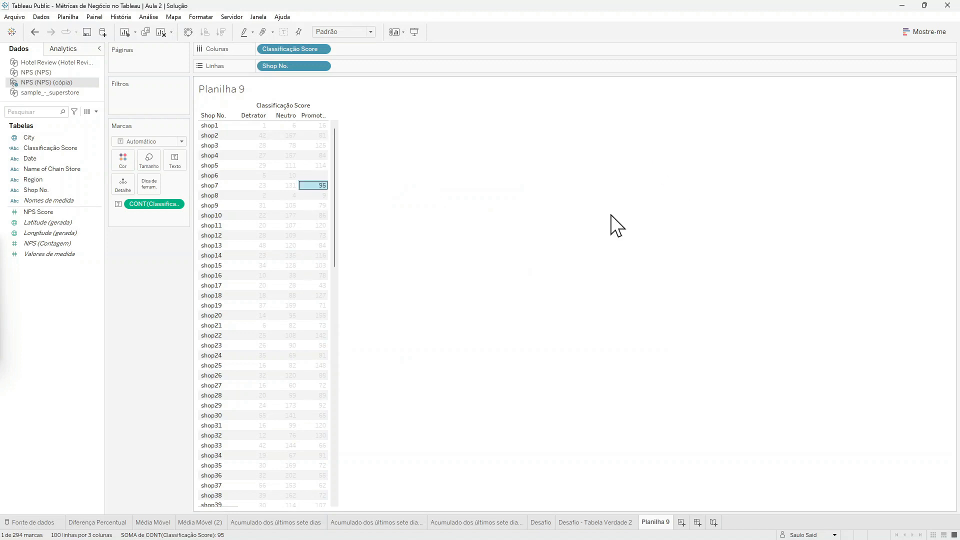
Rename the Classificação Score field as "1. Classificação Score".
{"action": "left_click", "coordinate": [61, 149]}
{"action": "left_click", "coordinate": [65, 150]}
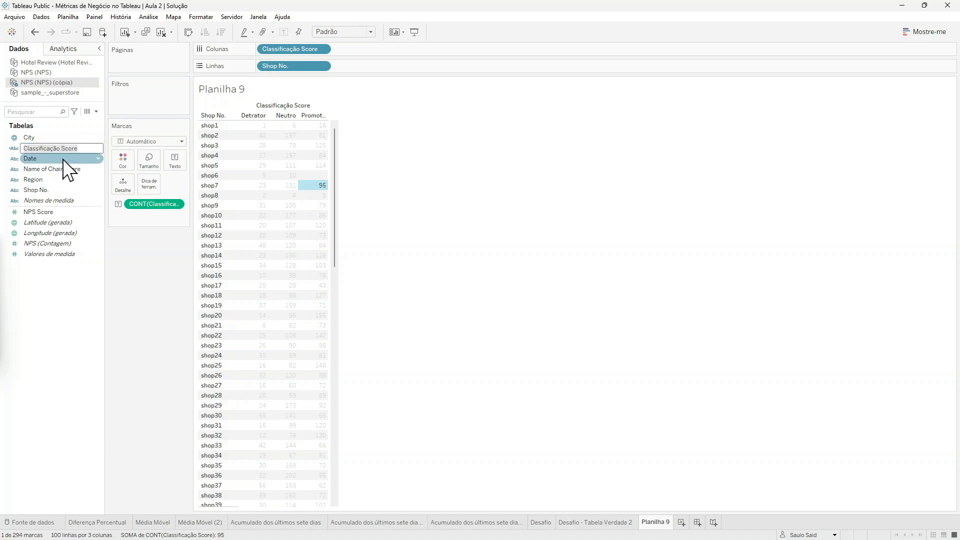
{"action": "key", "text": "Left"}
{"action": "type", "text": "1."}
{"action": "key", "text": "Return"}
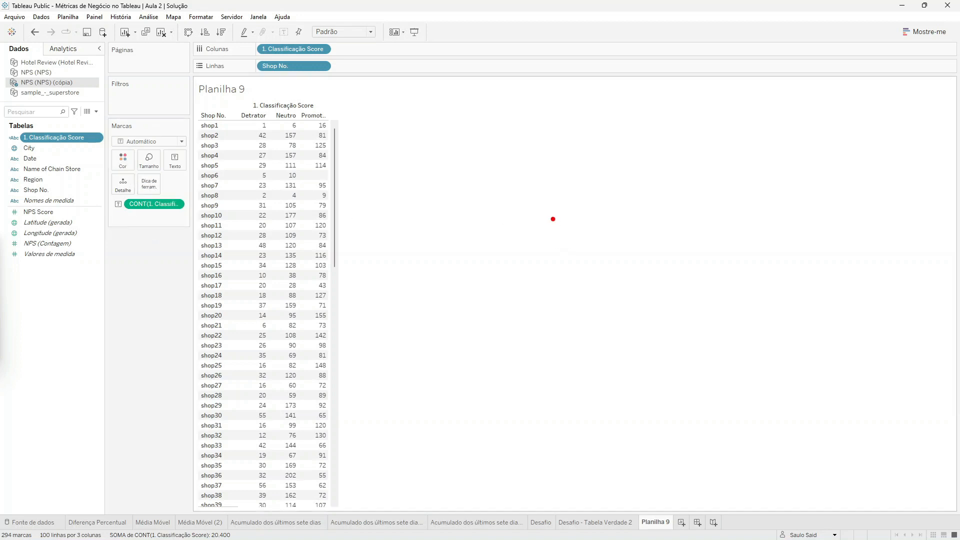
{"action": "left_click_drag", "start_coordinate": [470, 178], "coordinate": [471, 232]}
{"action": "left_click_drag", "start_coordinate": [698, 170], "coordinate": [695, 235]}
{"action": "left_click_drag", "start_coordinate": [480, 256], "coordinate": [735, 261]}
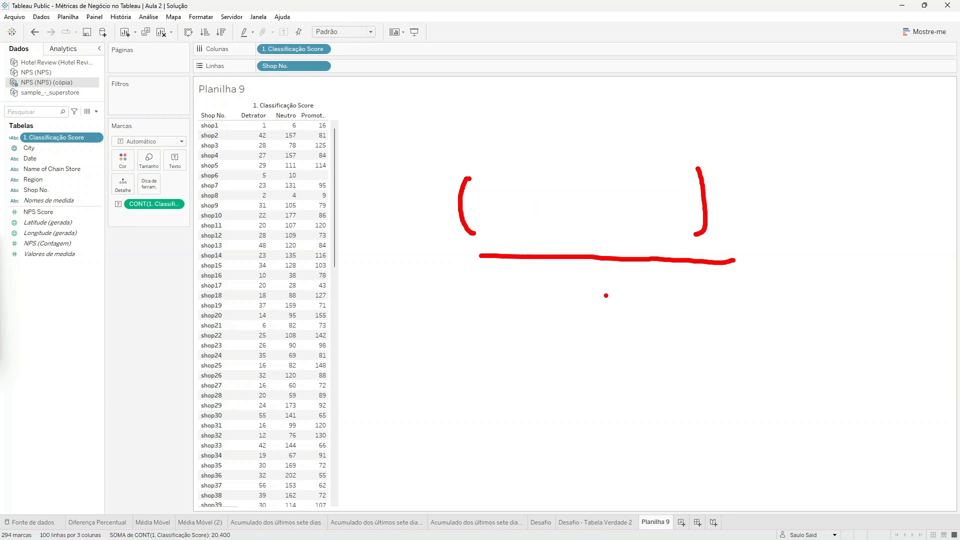
{"action": "mouse_move", "coordinate": [495, 287]}
{"action": "left_mouse_down"}
{"action": "mouse_move", "coordinate": [540, 285]}
{"action": "mouse_move", "coordinate": [524, 314]}
{"action": "mouse_move", "coordinate": [566, 290]}
{"action": "mouse_move", "coordinate": [599, 286]}
{"action": "mouse_move", "coordinate": [593, 318]}
{"action": "mouse_move", "coordinate": [612, 281]}
{"action": "mouse_move", "coordinate": [618, 315]}
{"action": "mouse_move", "coordinate": [660, 310]}
{"action": "left_mouse_up"}
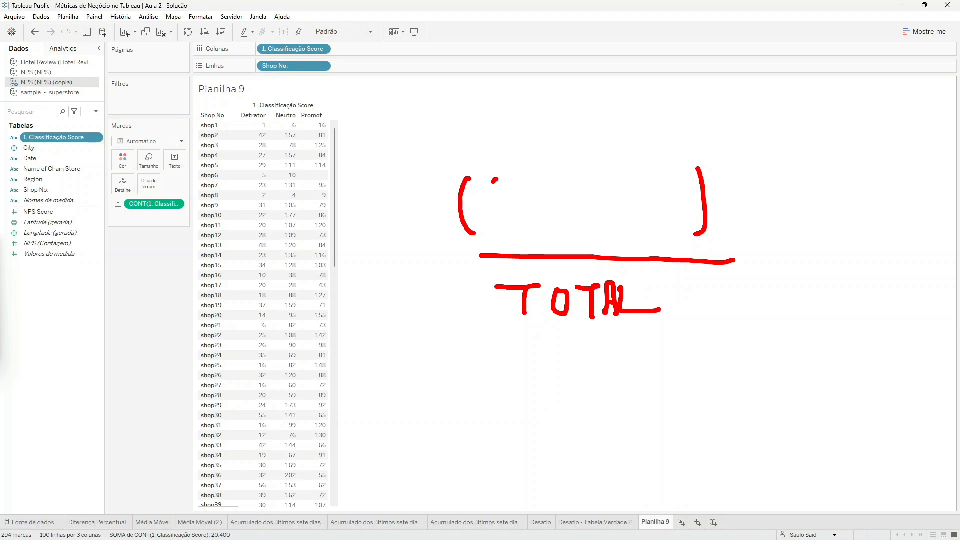
{"action": "mouse_move", "coordinate": [496, 178]}
{"action": "left_mouse_down"}
{"action": "mouse_move", "coordinate": [524, 243]}
{"action": "mouse_move", "coordinate": [521, 187]}
{"action": "mouse_move", "coordinate": [491, 175]}
{"action": "left_mouse_up"}
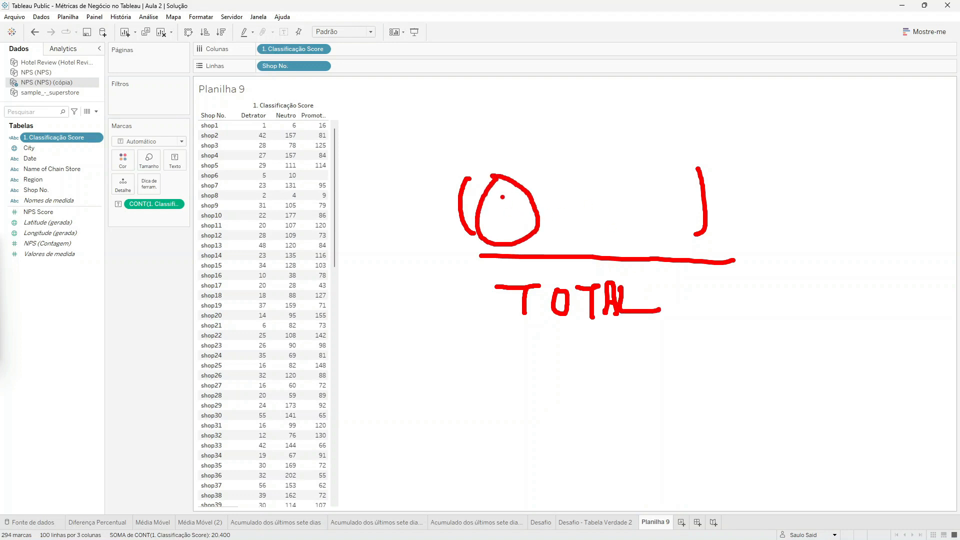
{"action": "key", "text": "Escape"}
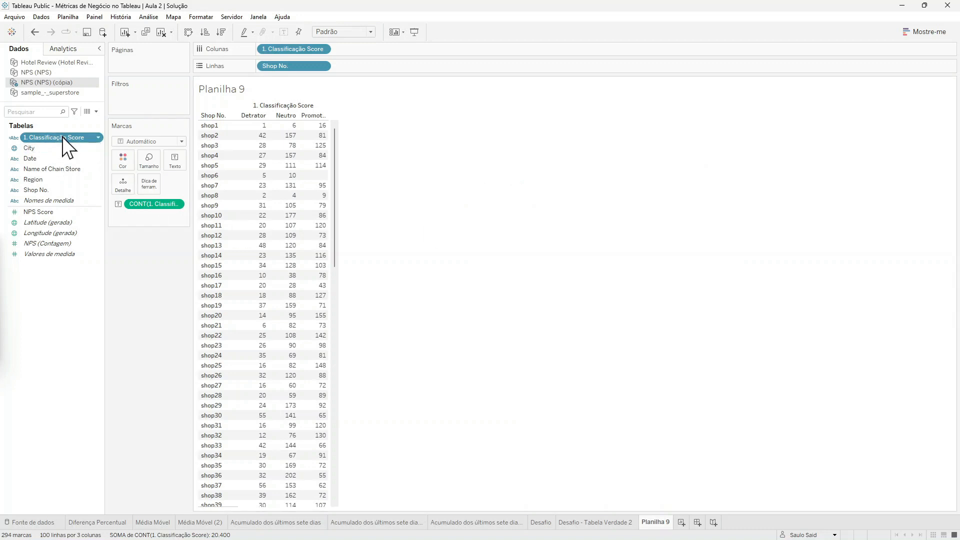
Start a new calculated field in the NPS (NPS) (cópia) data source and name it "2. Contagem Promotor".
{"action": "left_click", "coordinate": [96, 111]}
{"action": "left_click", "coordinate": [91, 122]}
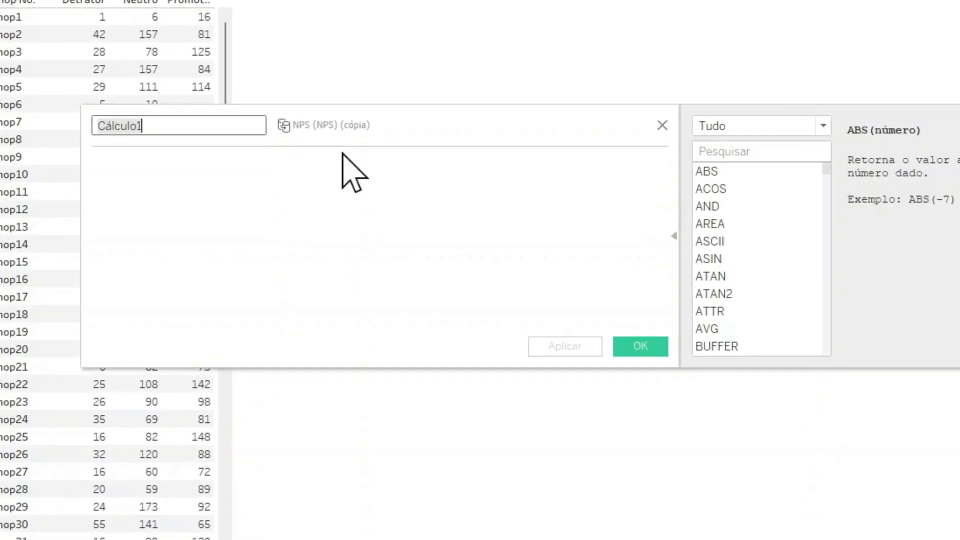
{"action": "type", "text": "2"}
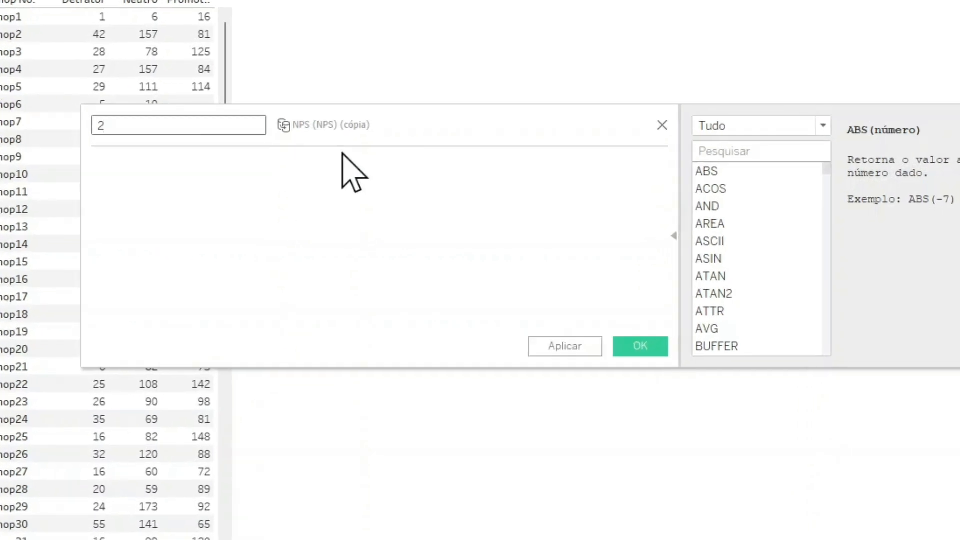
{"action": "type", "text": ". Contagem Promotor"}
{"action": "key", "text": "Tab"}
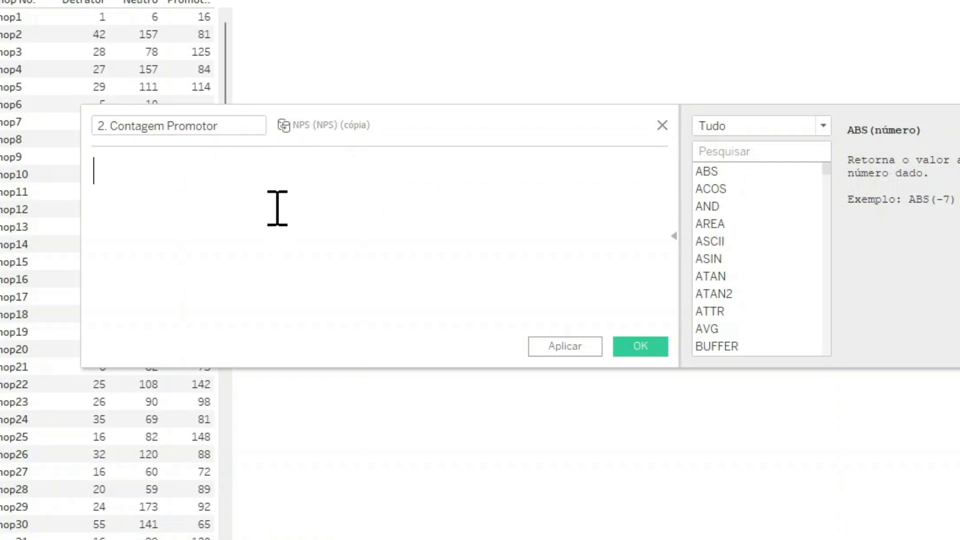
Write the calculation's condition as IF [1. Classificação Score]= 'Promotor', with a line break after it.
{"action": "type", "text": "i"}
{"action": "key", "text": "Return"}
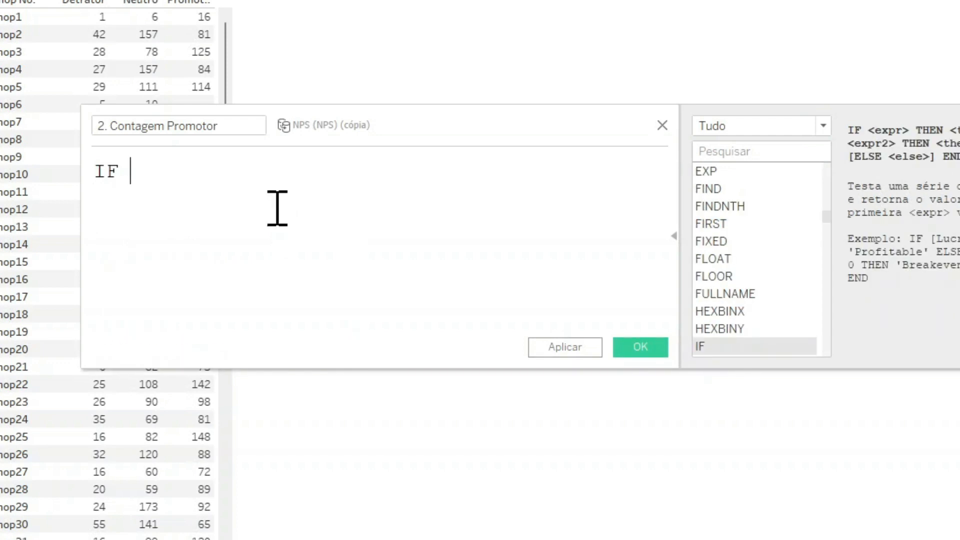
{"action": "type", "text": "clas"}
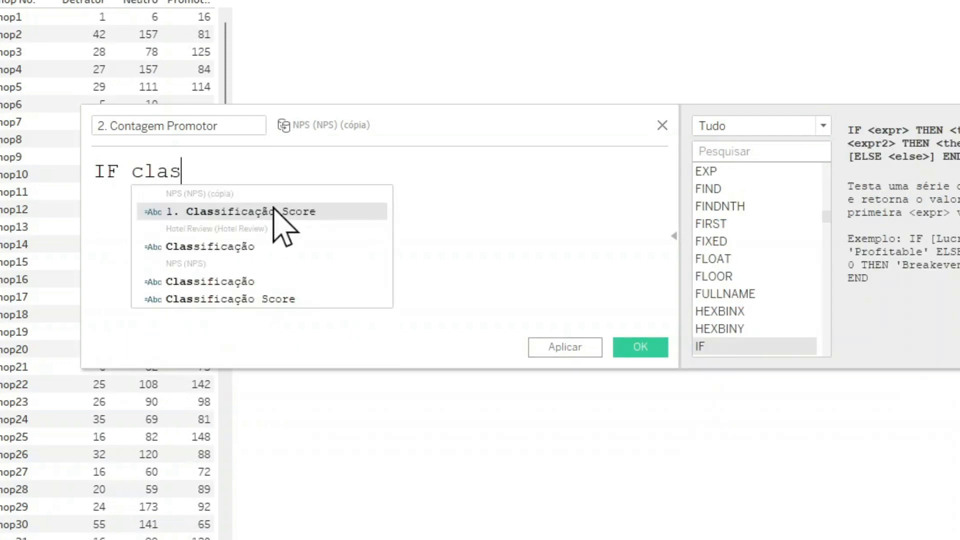
{"action": "left_click", "coordinate": [274, 210]}
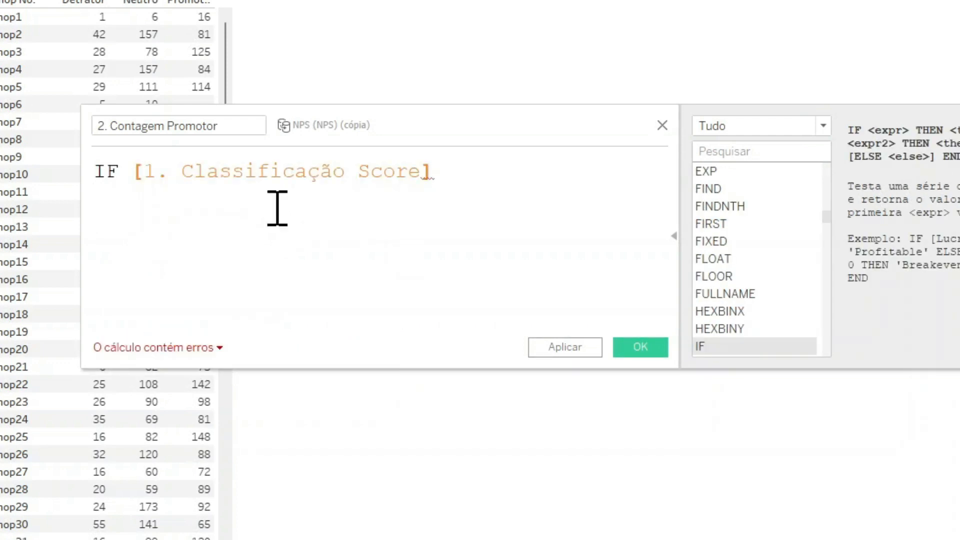
{"action": "type", "text": "= ''"}
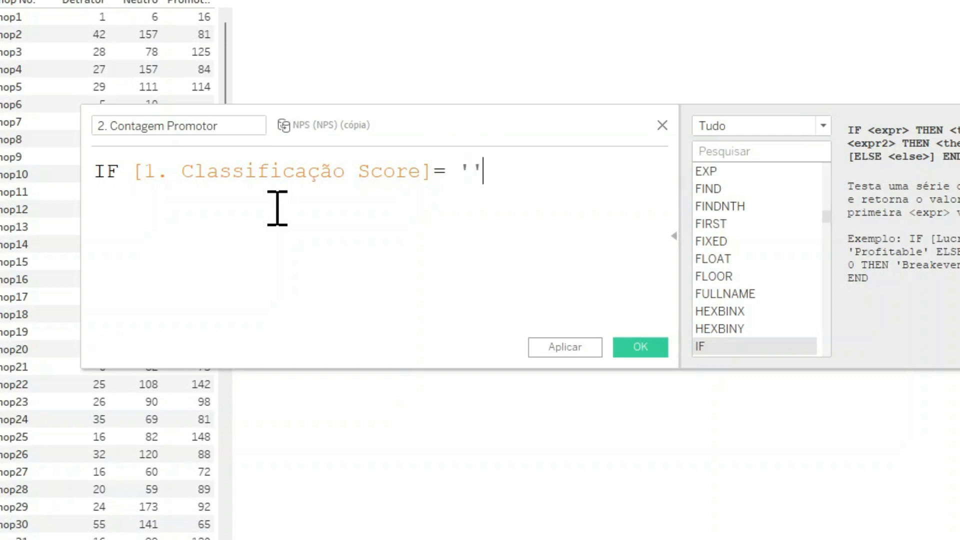
{"action": "key", "text": "Left"}
{"action": "type", "text": "promotor"}
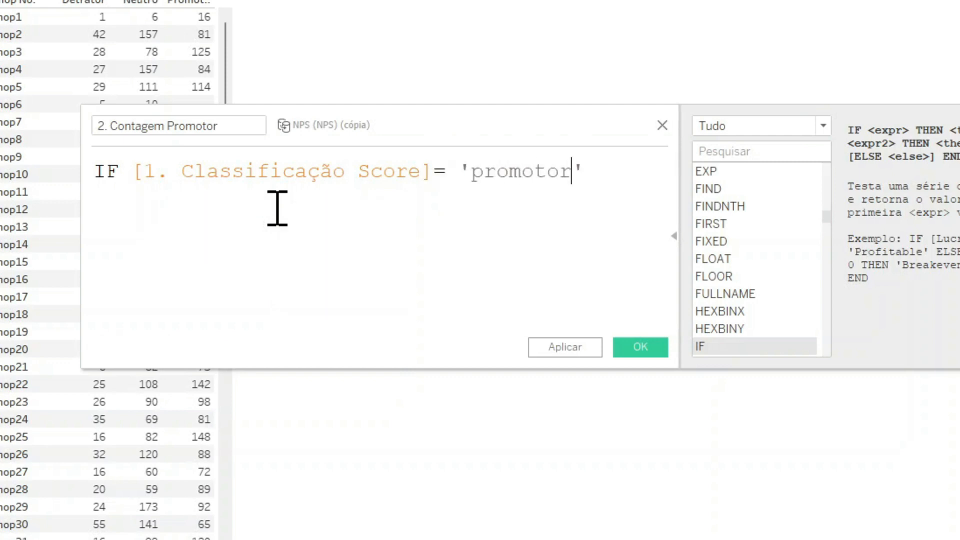
{"action": "key", "text": "BackSpace"}
{"action": "key", "text": "BackSpace"}
{"action": "key", "text": "BackSpace"}
{"action": "key", "text": "BackSpace"}
{"action": "key", "text": "BackSpace"}
{"action": "key", "text": "BackSpace"}
{"action": "key", "text": "BackSpace"}
{"action": "key", "text": "BackSpace"}
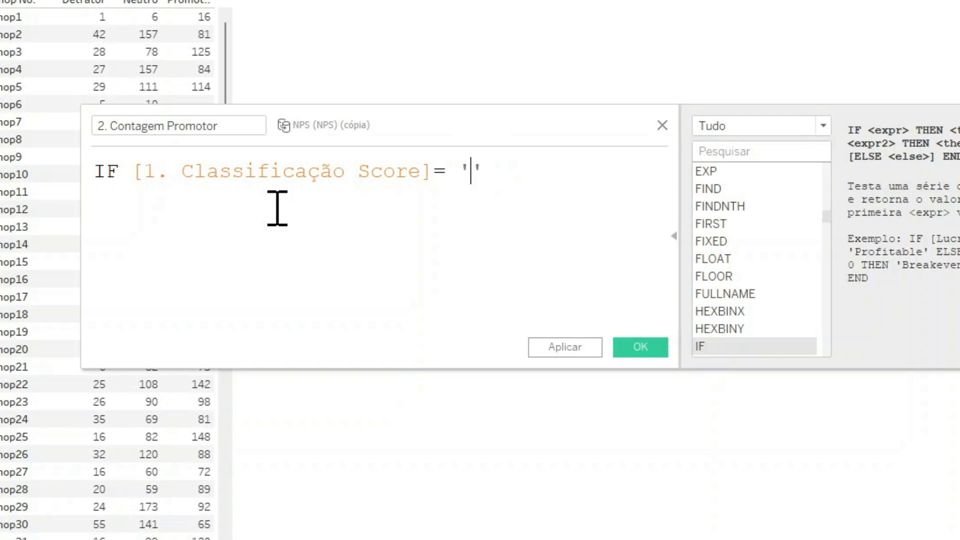
{"action": "type", "text": "Promo"}
{"action": "type", "text": "to"}
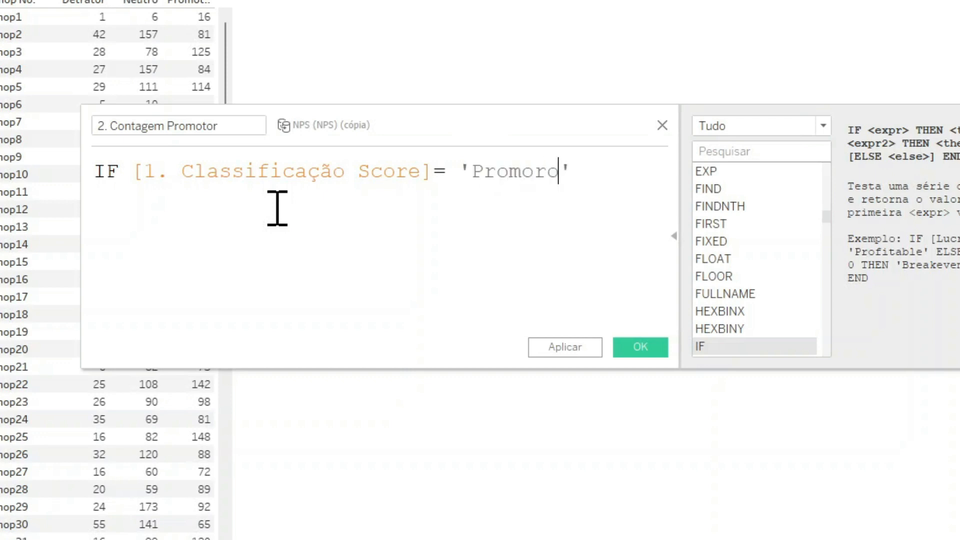
{"action": "key", "text": "BackSpace"}
{"action": "key", "text": "BackSpace"}
{"action": "type", "text": "tor"}
{"action": "left_click", "coordinate": [634, 173]}
{"action": "key", "text": "Return"}
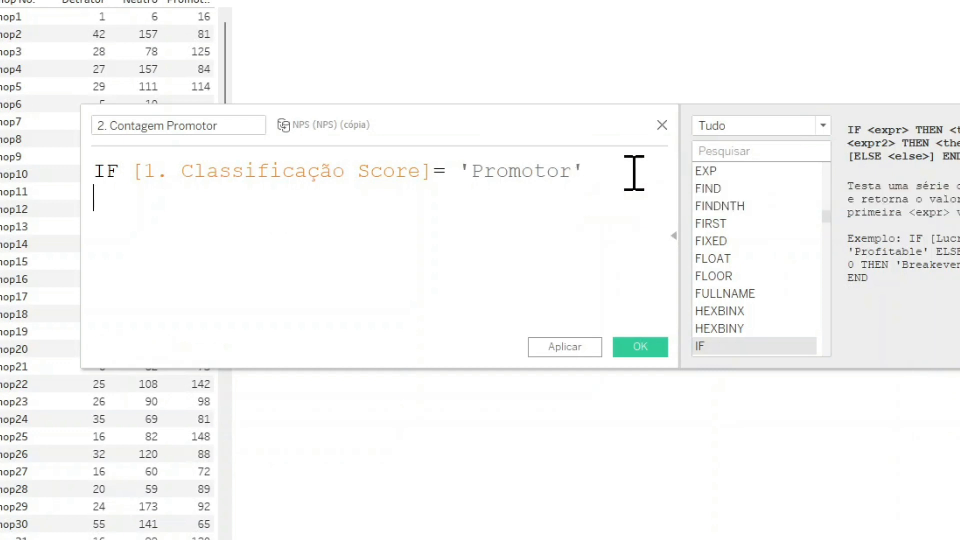
Complete the condition with THEN [1. Classificação Score] and close it with END on its own line.
{"action": "type", "text": "THEN"}
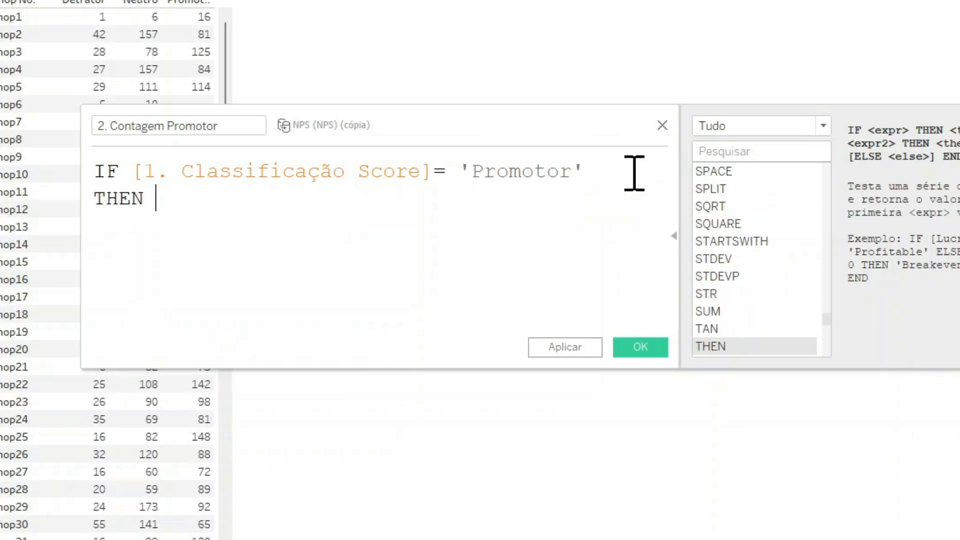
{"action": "type", "text": " '"}
{"action": "key", "text": "BackSpace"}
{"action": "type", "text": "c"}
{"action": "key", "text": "BackSpace"}
{"action": "type", "text": "1."}
{"action": "key", "text": "BackSpace"}
{"action": "key", "text": "BackSpace"}
{"action": "type", "text": "Clas"}
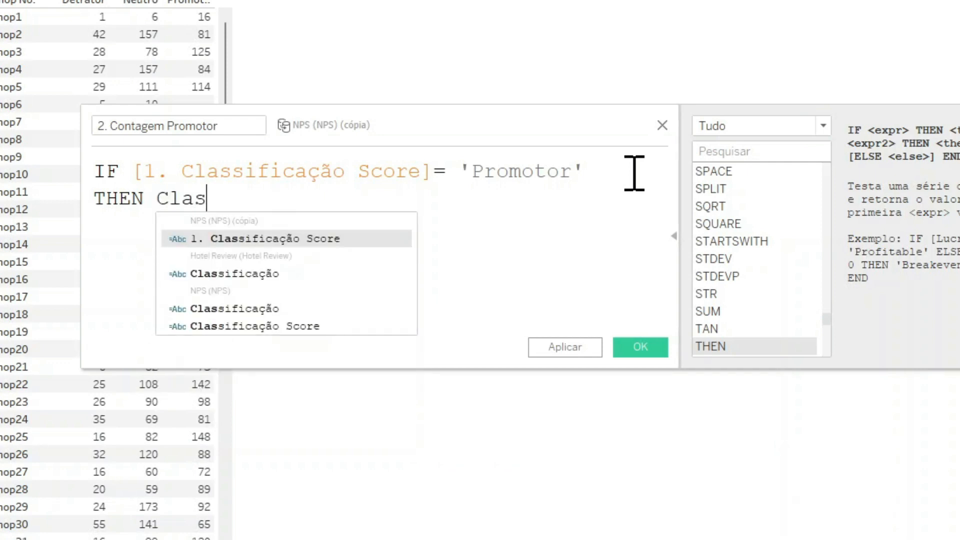
{"action": "key", "text": "Return"}
{"action": "key", "text": "Return"}
{"action": "type", "text": "en"}
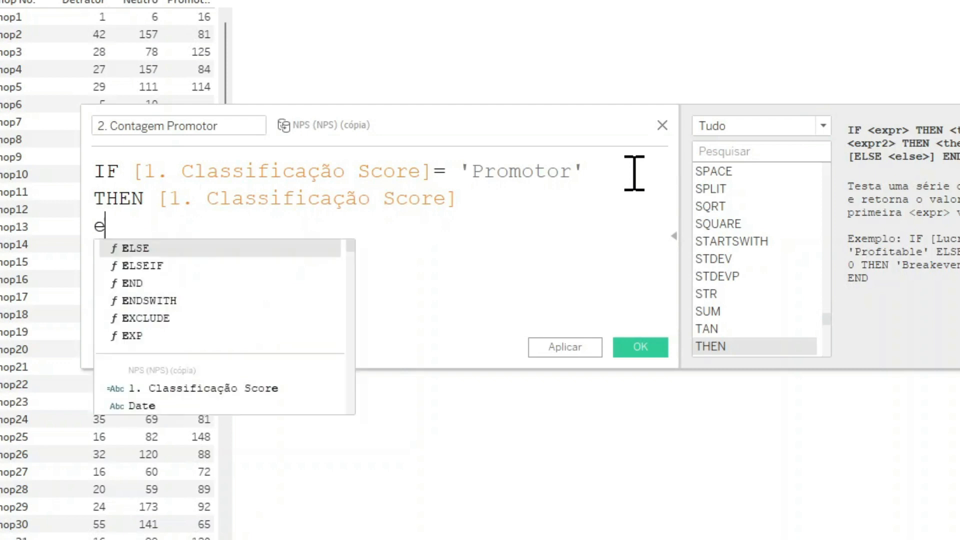
{"action": "key", "text": "Return"}
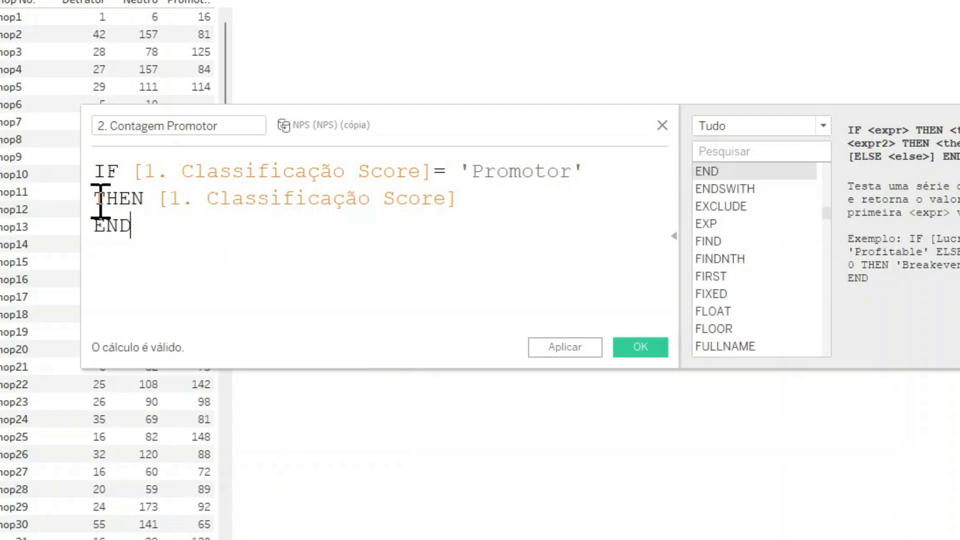
Indent the THEN line of the calculation.
{"action": "left_click", "coordinate": [94, 198]}
{"action": "key", "text": "Tab"}
{"action": "left_click", "coordinate": [213, 234]}
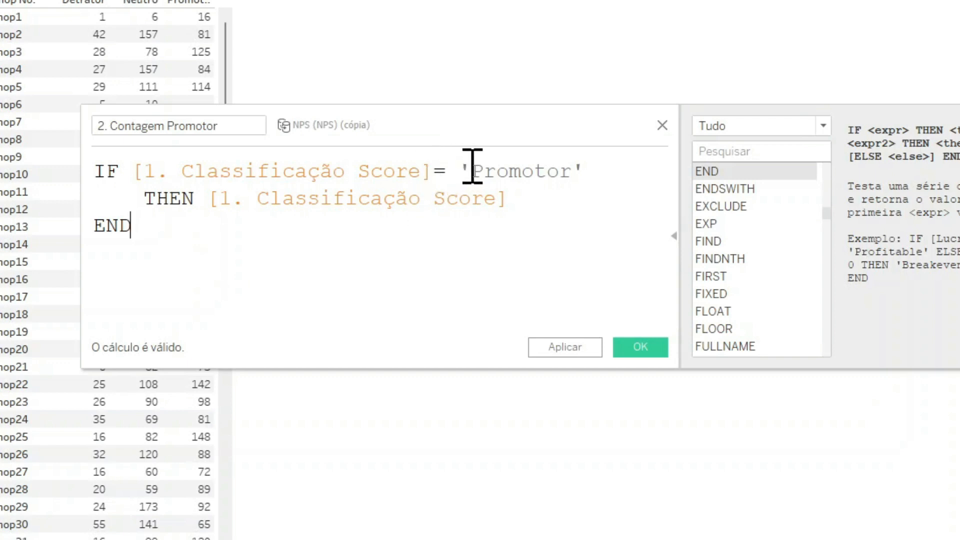
{"action": "left_click_drag", "start_coordinate": [464, 170], "coordinate": [145, 170]}
{"action": "left_click", "coordinate": [616, 168]}
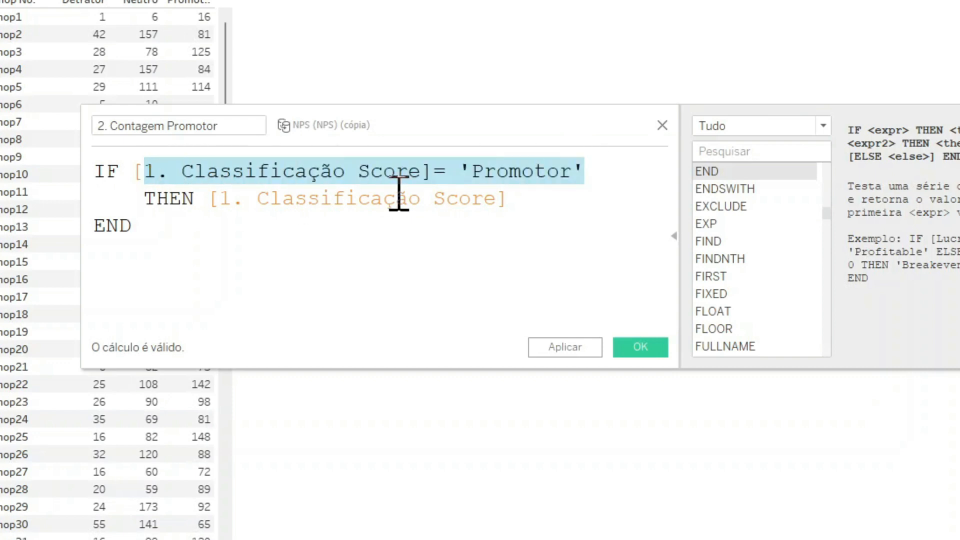
{"action": "left_click", "coordinate": [540, 202]}
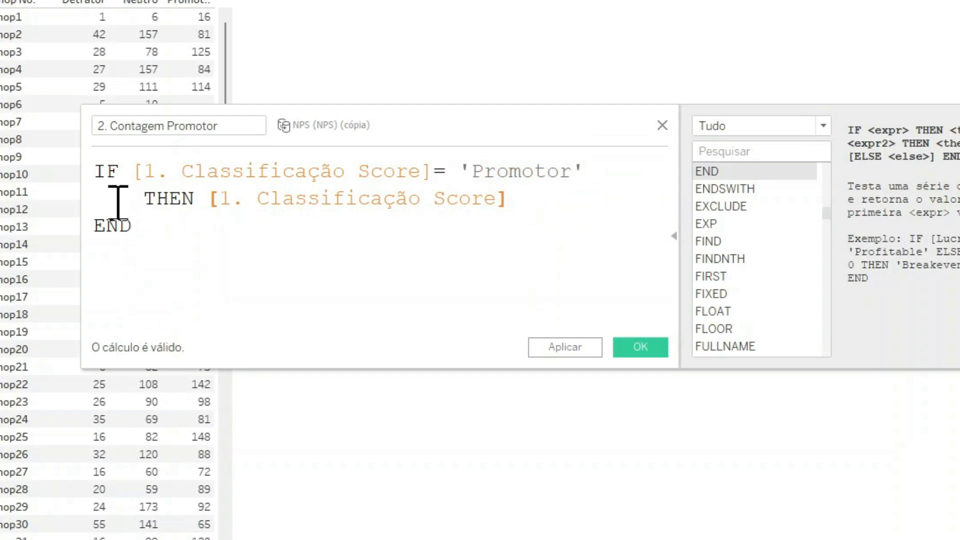
Insert an empty line above the IF statement and indent the whole IF–END block one level.
{"action": "left_click", "coordinate": [99, 175]}
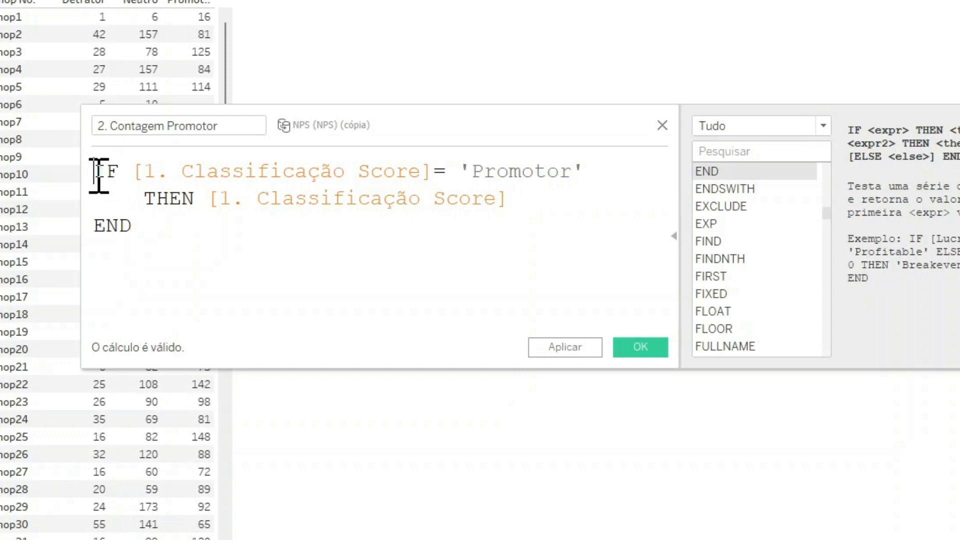
{"action": "key", "text": "Return"}
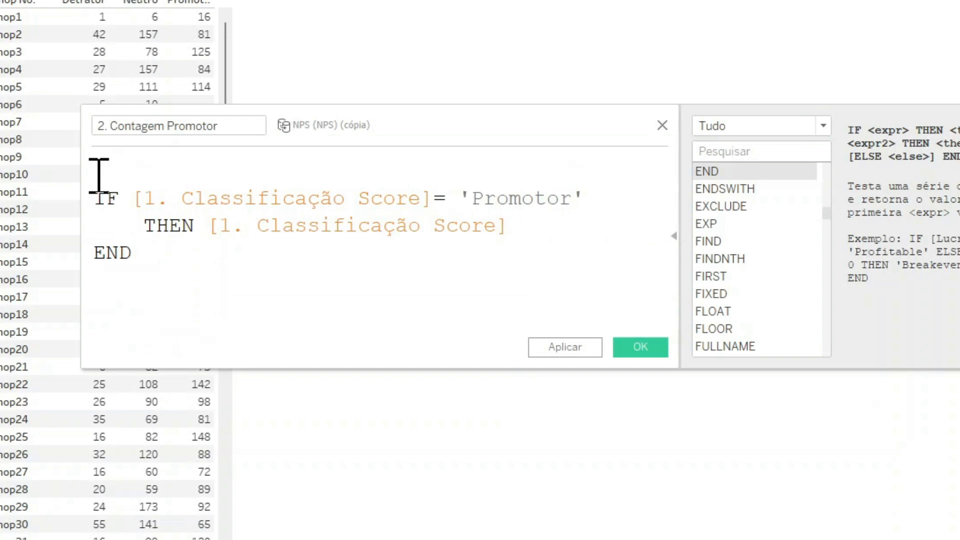
{"action": "key", "text": "shift+Down"}
{"action": "key", "text": "shift+Down"}
{"action": "key", "text": "shift+End"}
{"action": "key", "text": "Tab"}
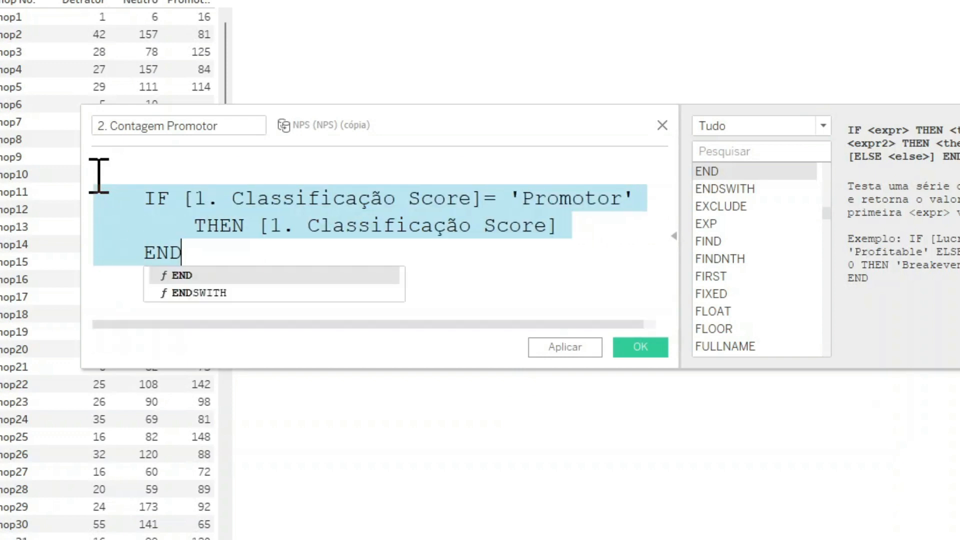
{"action": "key", "text": "Down"}
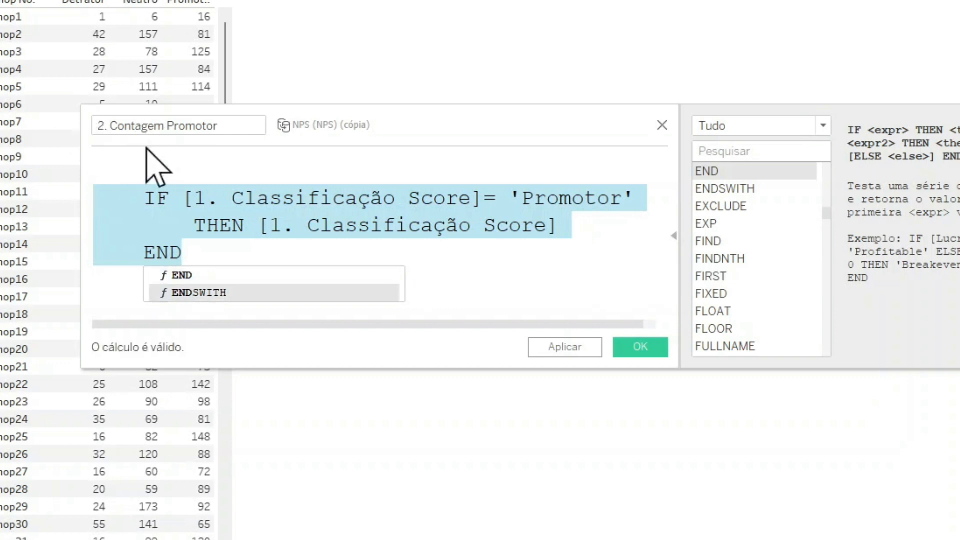
Wrap the IF–END block in a COUNT( ) function starting on the empty first line, and save the calculation.
{"action": "left_click", "coordinate": [123, 159]}
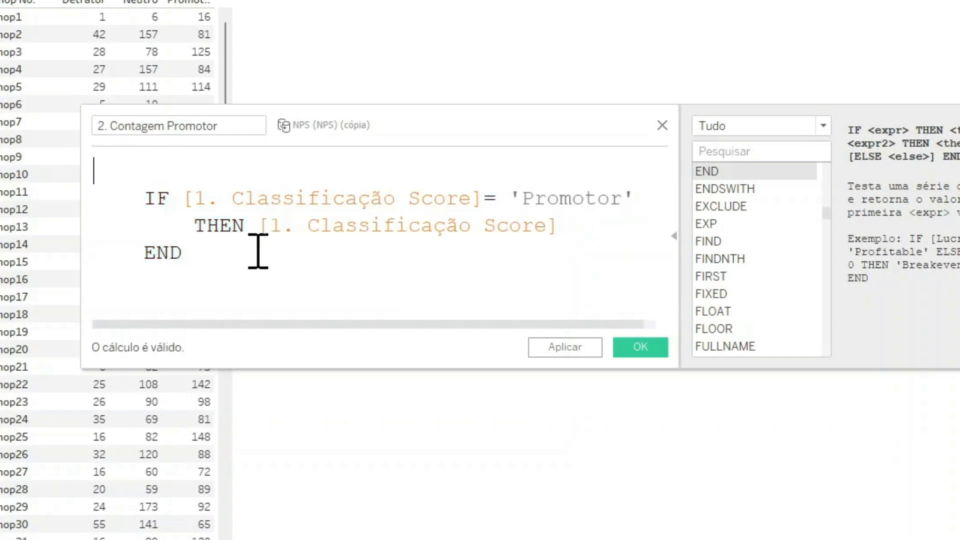
{"action": "type", "text": "coun"}
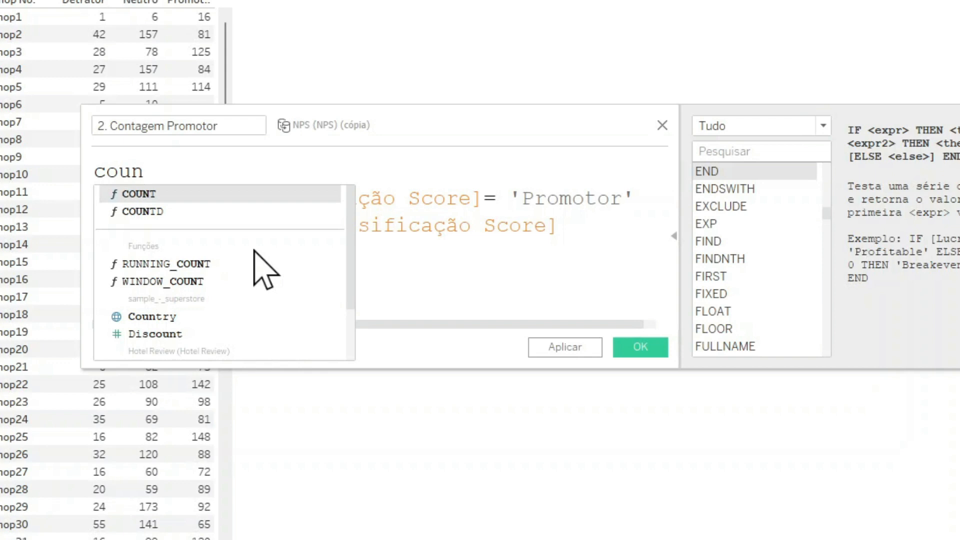
{"action": "key", "text": "Return"}
{"action": "left_click", "coordinate": [239, 248]}
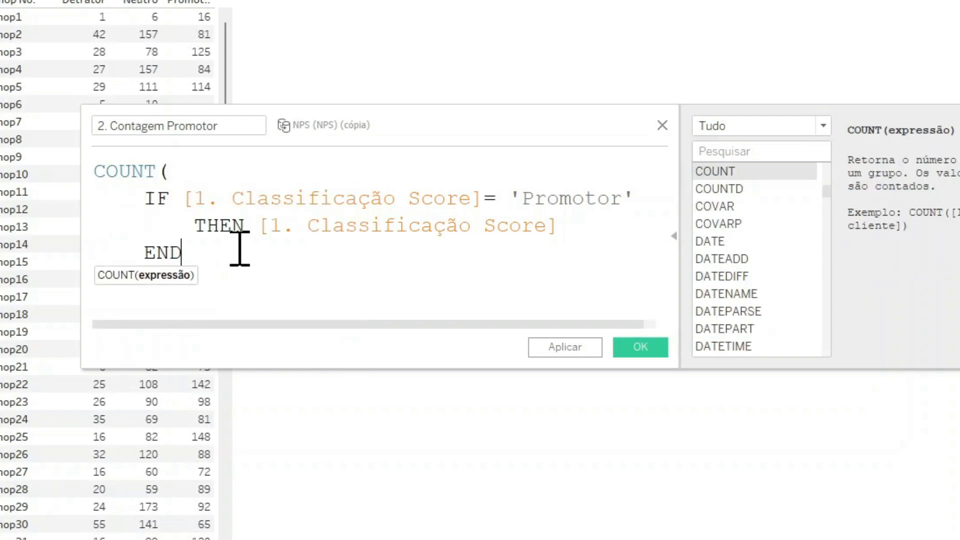
{"action": "type", "text": ")"}
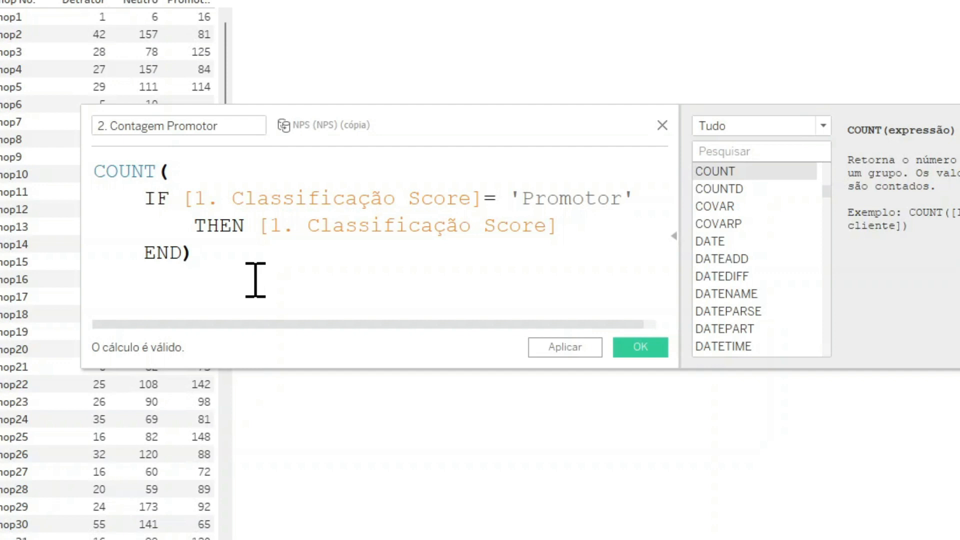
{"action": "left_click", "coordinate": [640, 346]}
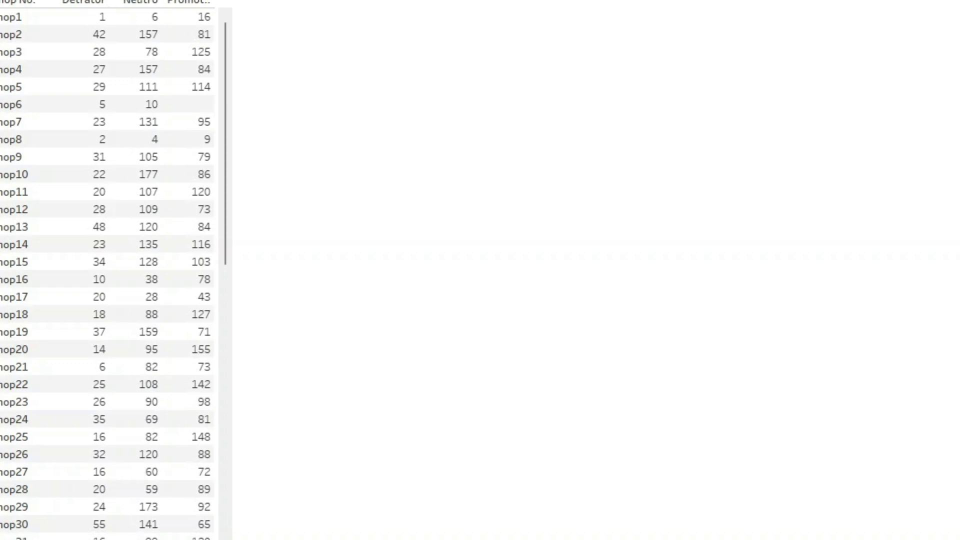
Rename the duplicated Contagem Promotor calculation as "3. Contagem Detratores".
{"action": "left_click", "coordinate": [111, 126]}
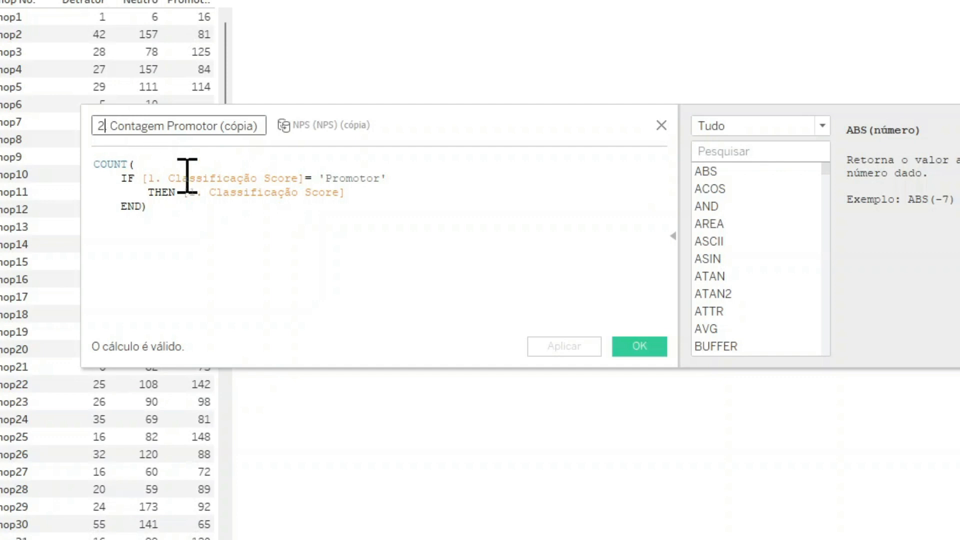
{"action": "key", "text": "BackSpace"}
{"action": "type", "text": "3."}
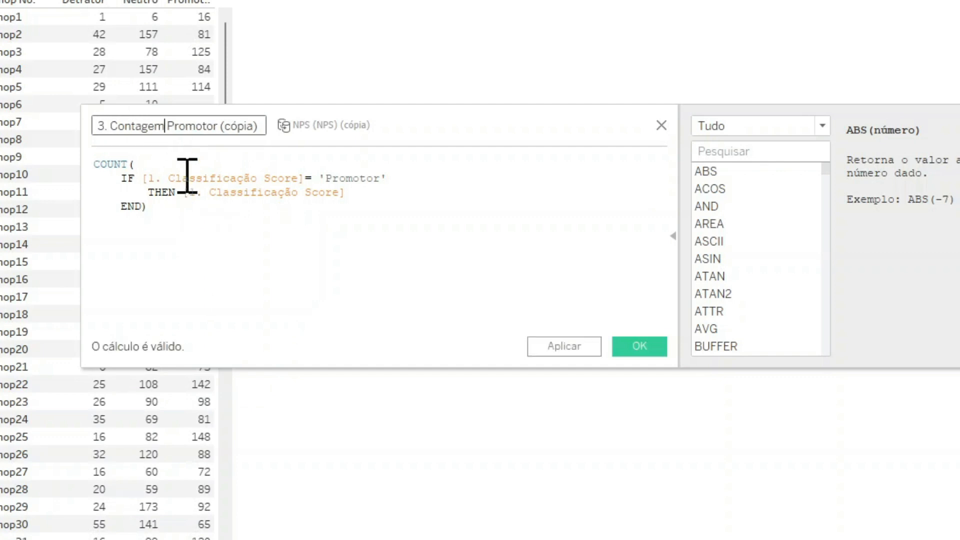
{"action": "key", "text": "BackSpace"}
{"action": "key", "text": "BackSpace"}
{"action": "key", "text": "BackSpace"}
{"action": "key", "text": "BackSpace"}
{"action": "key", "text": "BackSpace"}
{"action": "key", "text": "BackSpace"}
{"action": "key", "text": "BackSpace"}
{"action": "key", "text": "BackSpace"}
{"action": "key", "text": "BackSpace"}
{"action": "key", "text": "BackSpace"}
{"action": "key", "text": "BackSpace"}
{"action": "key", "text": "BackSpace"}
{"action": "key", "text": "BackSpace"}
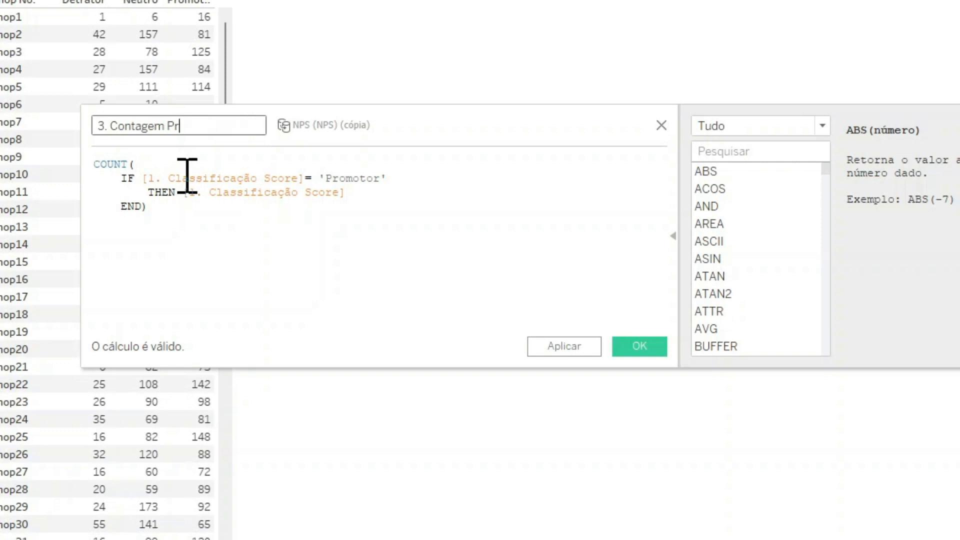
{"action": "type", "text": "Detratores"}
Change the value compared in the IF condition to 'Detrator' and save the calculation.
{"action": "scroll", "coordinate": [274, 232], "scroll_direction": "up", "scroll_amount": 4, "text": "ctrl"}
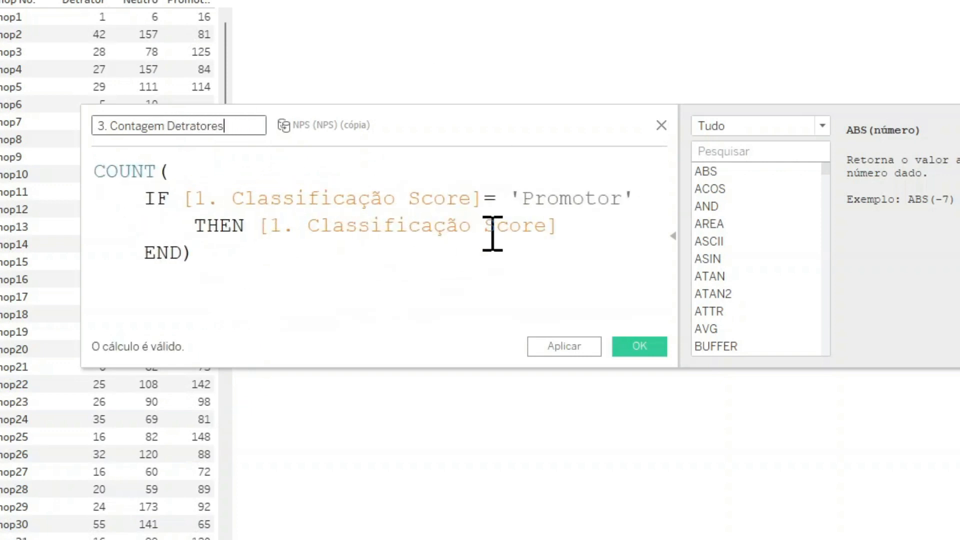
{"action": "left_click_drag", "start_coordinate": [559, 199], "coordinate": [468, 195]}
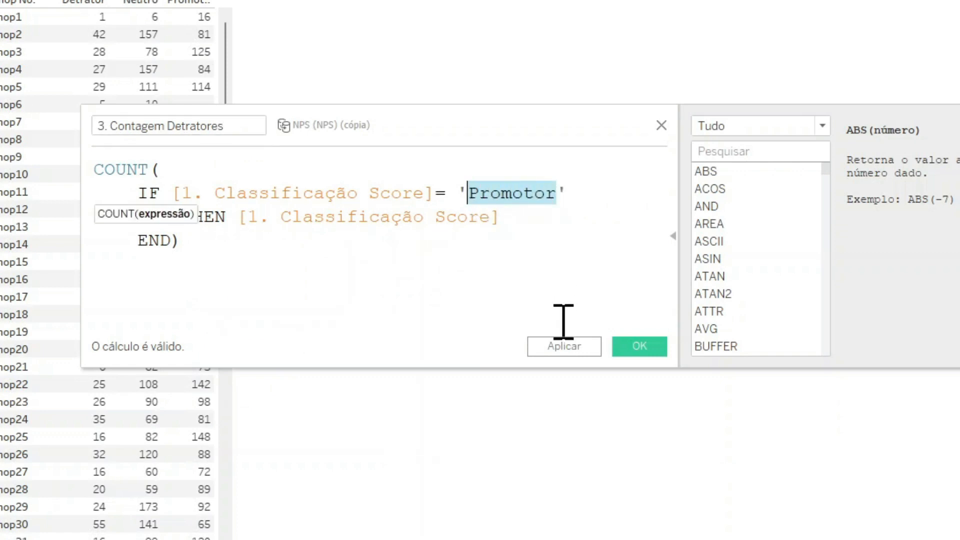
{"action": "type", "text": "detrator"}
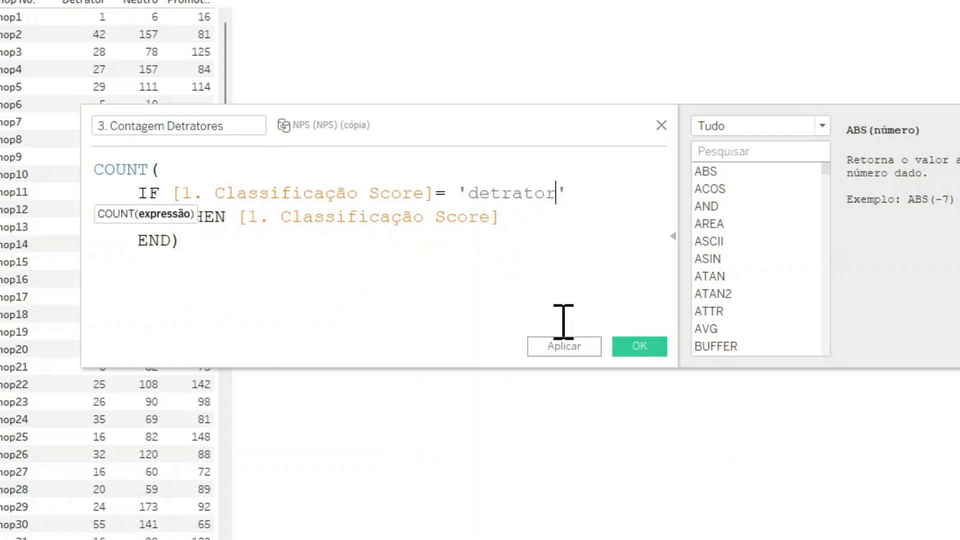
{"action": "key", "text": "Left"}
{"action": "key", "text": "Left"}
{"action": "key", "text": "Left"}
{"action": "key", "text": "Left"}
{"action": "key", "text": "Left"}
{"action": "key", "text": "Left"}
{"action": "key", "text": "Left"}
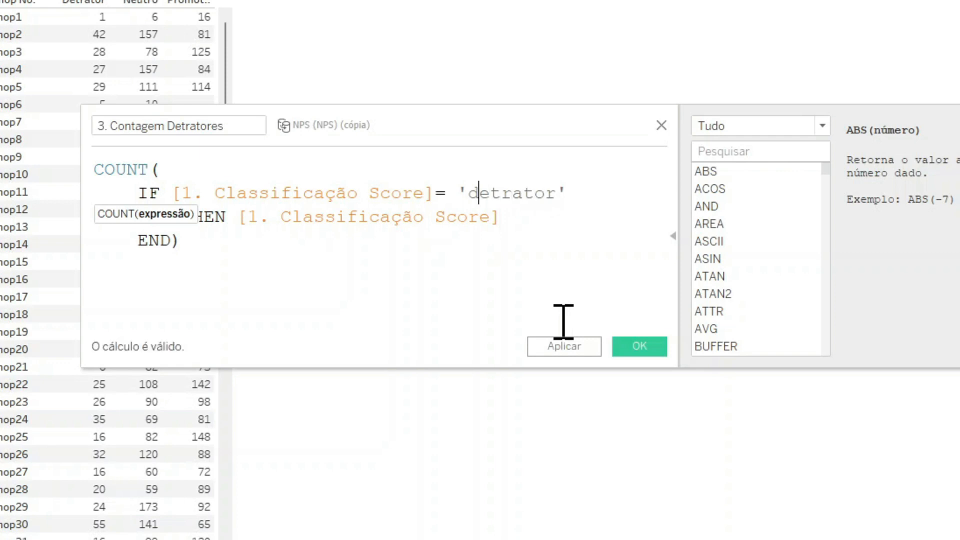
{"action": "key", "text": "BackSpace"}
{"action": "type", "text": "D"}
{"action": "left_click", "coordinate": [515, 244]}
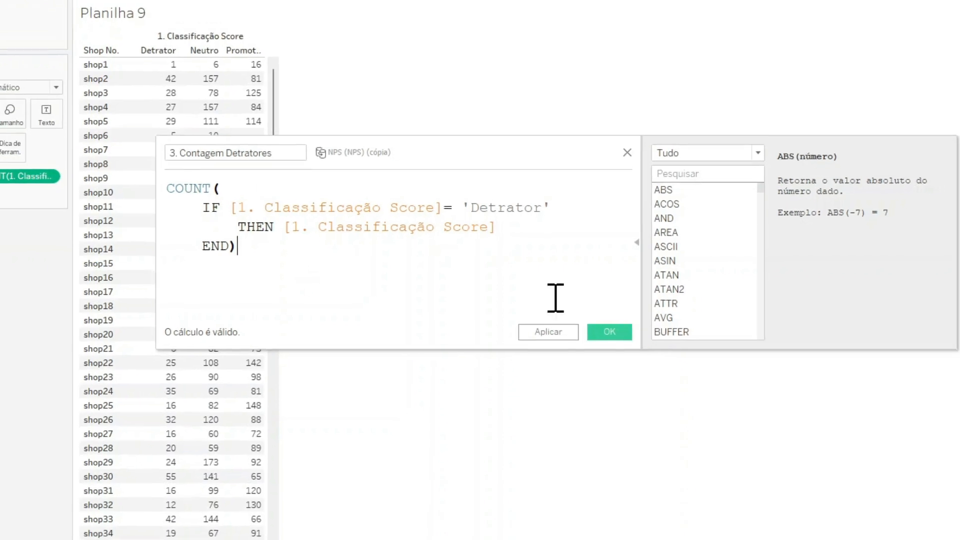
{"action": "left_click", "coordinate": [604, 329]}
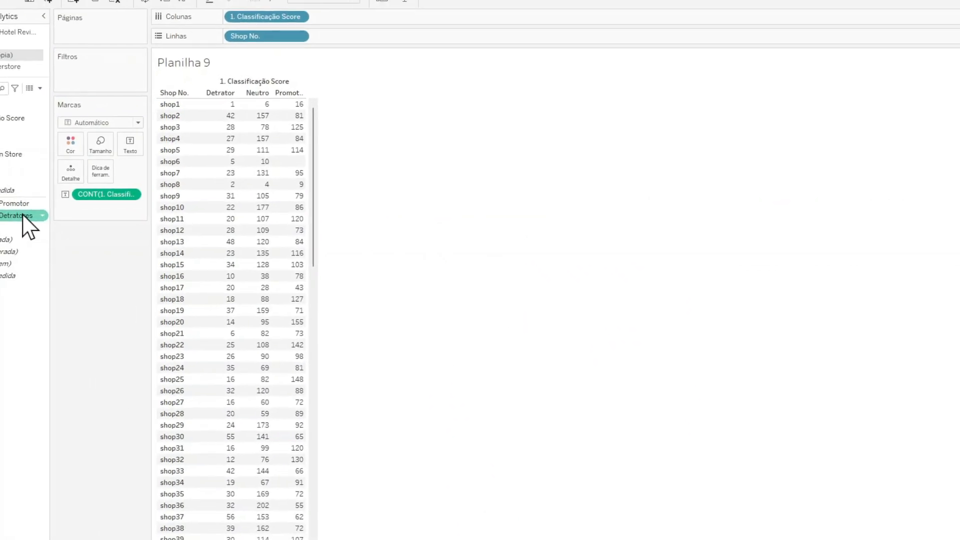
Start a new calculated field in the NPS (NPS) (cópia) data source and name it "NPS".
{"action": "left_click", "coordinate": [40, 88]}
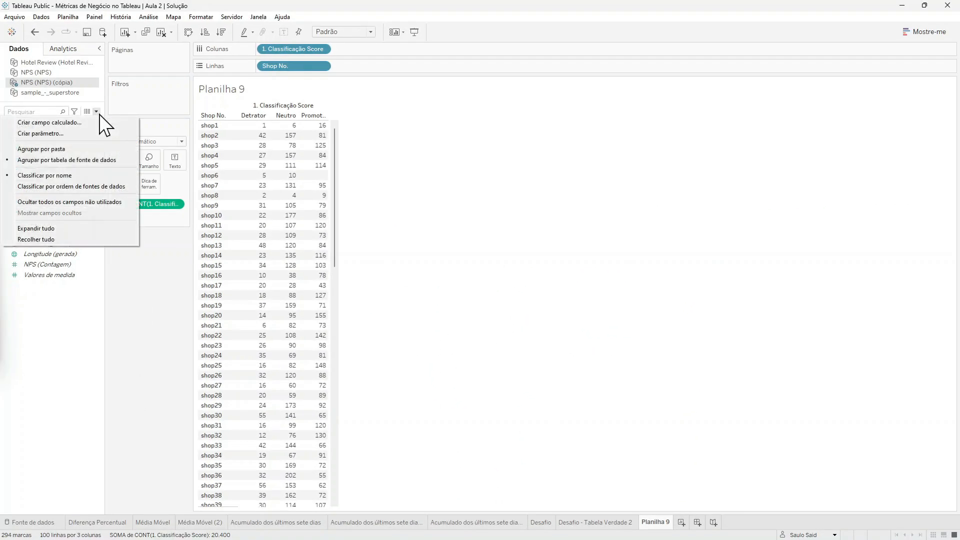
{"action": "left_click", "coordinate": [95, 123]}
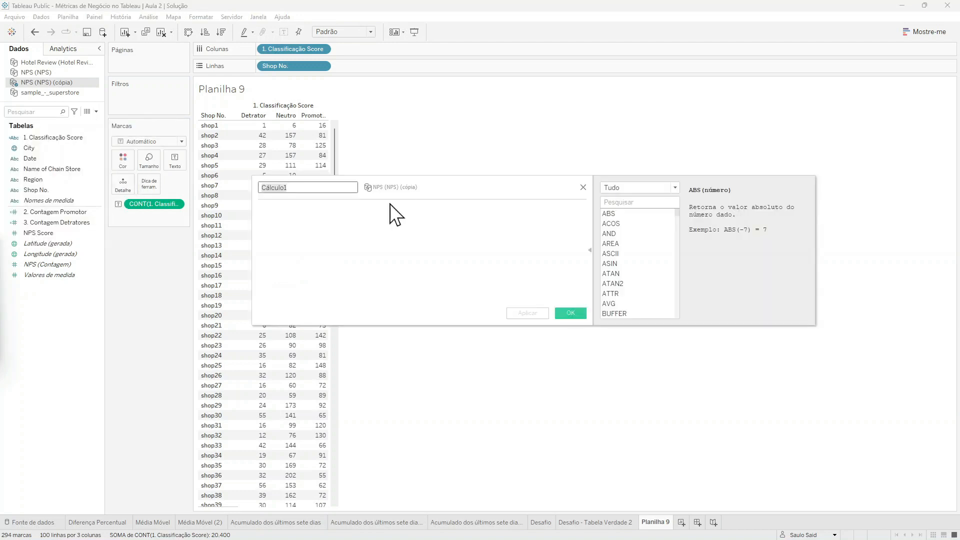
{"action": "type", "text": "NPS"}
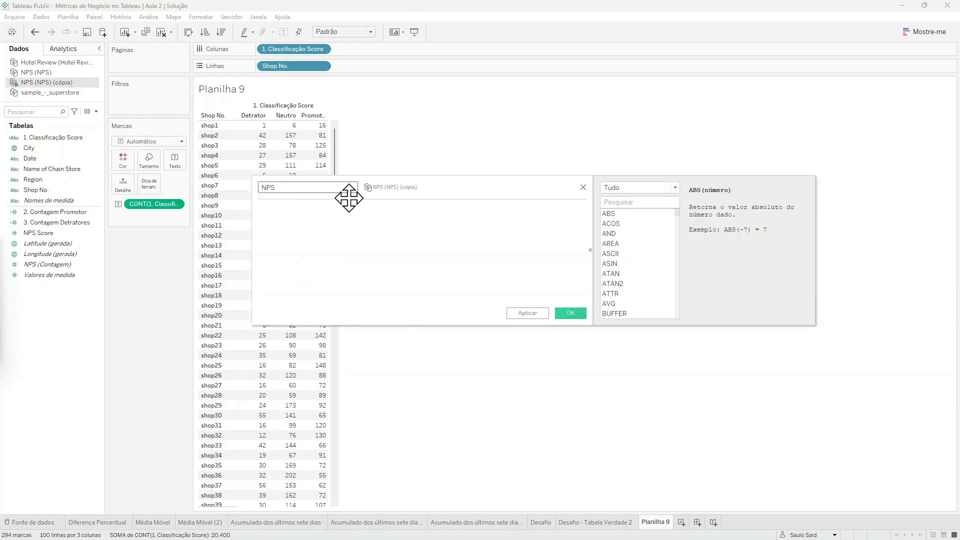
{"action": "key", "text": "Tab"}
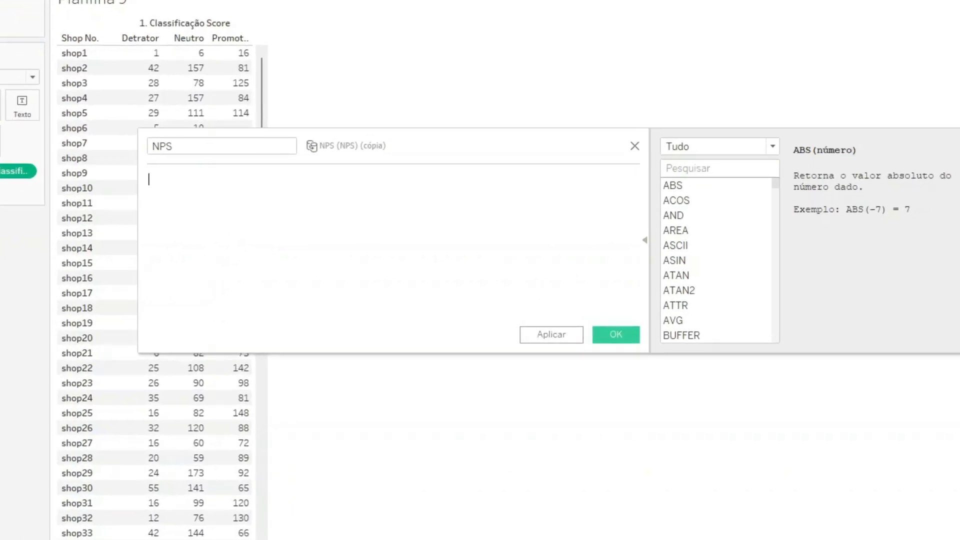
Write the difference [2. Contagem Promotor]-[3. Contagem Detratores] in the NPS calculation.
{"action": "left_click_drag", "start_coordinate": [5, 173], "coordinate": [215, 206]}
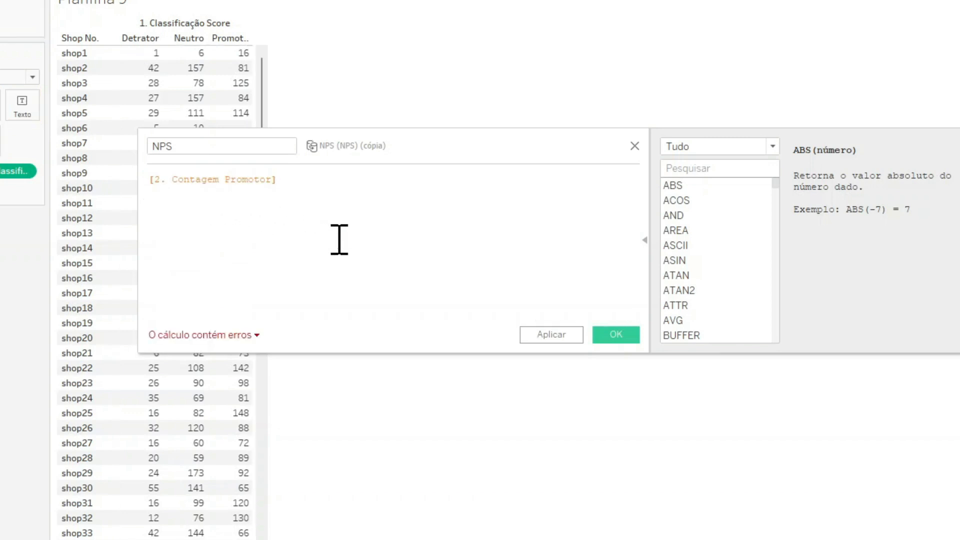
{"action": "type", "text": "-"}
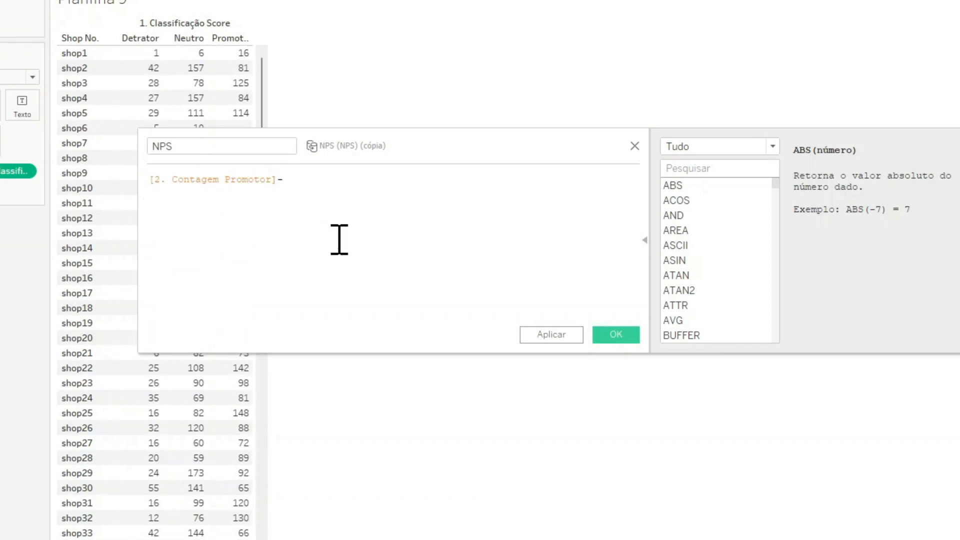
{"action": "left_click_drag", "start_coordinate": [5, 196], "coordinate": [365, 200]}
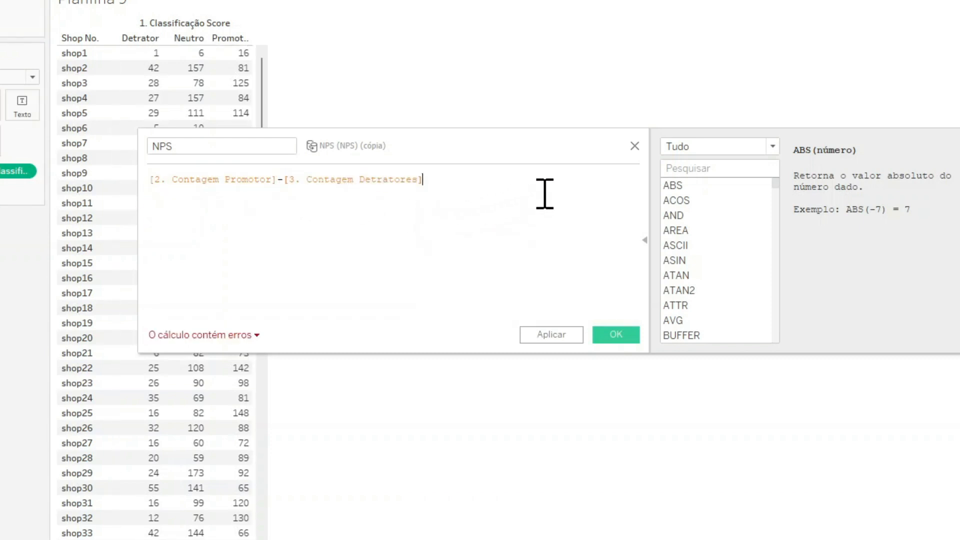
Enclose the difference in parentheses and add a division sign on the line below it.
{"action": "left_click", "coordinate": [154, 181]}
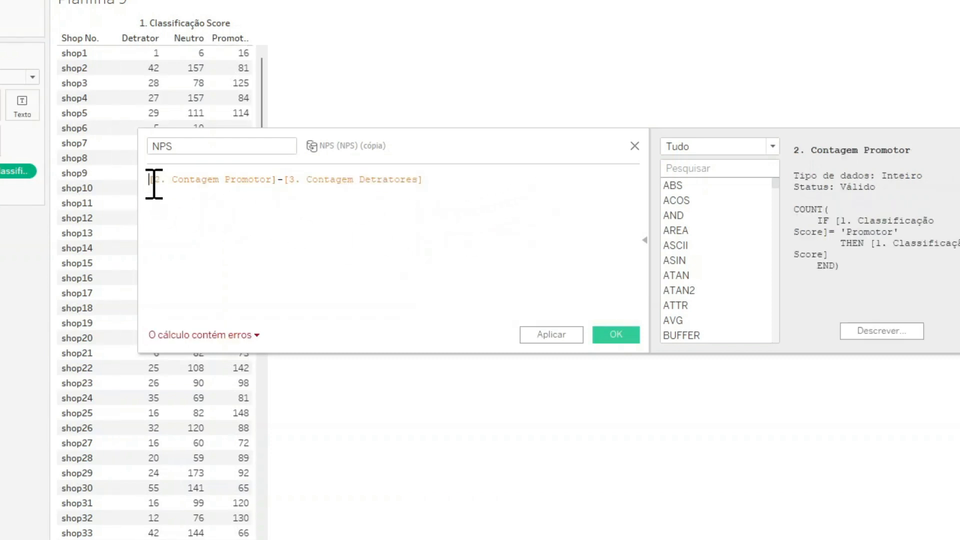
{"action": "type", "text": "("}
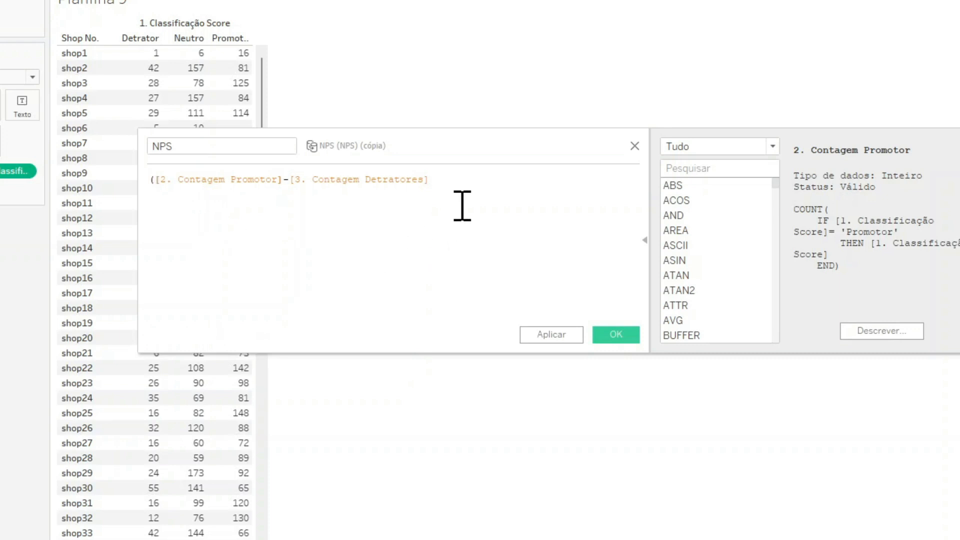
{"action": "left_click", "coordinate": [455, 181]}
{"action": "type", "text": "))"}
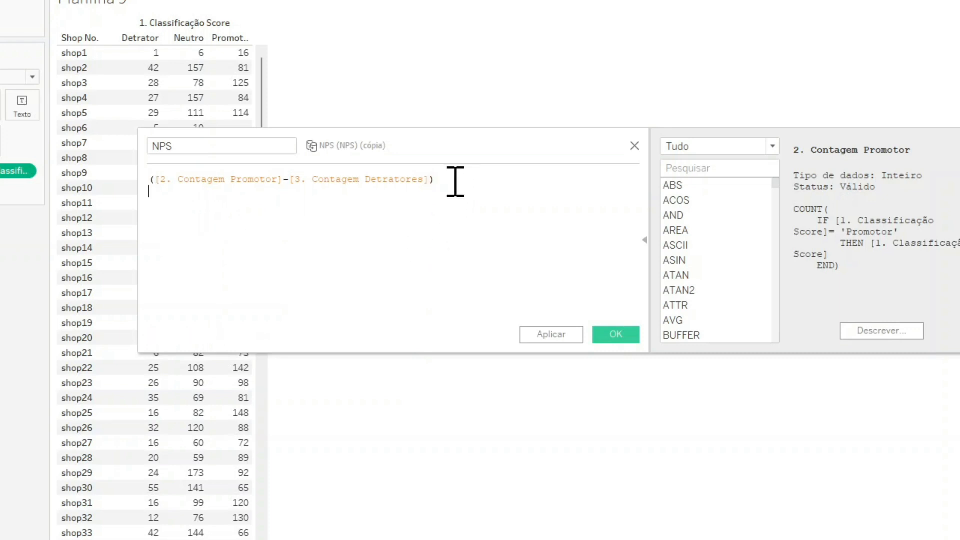
{"action": "key", "text": "Return"}
{"action": "type", "text": "/ "}
{"action": "type", "text": "cont"}
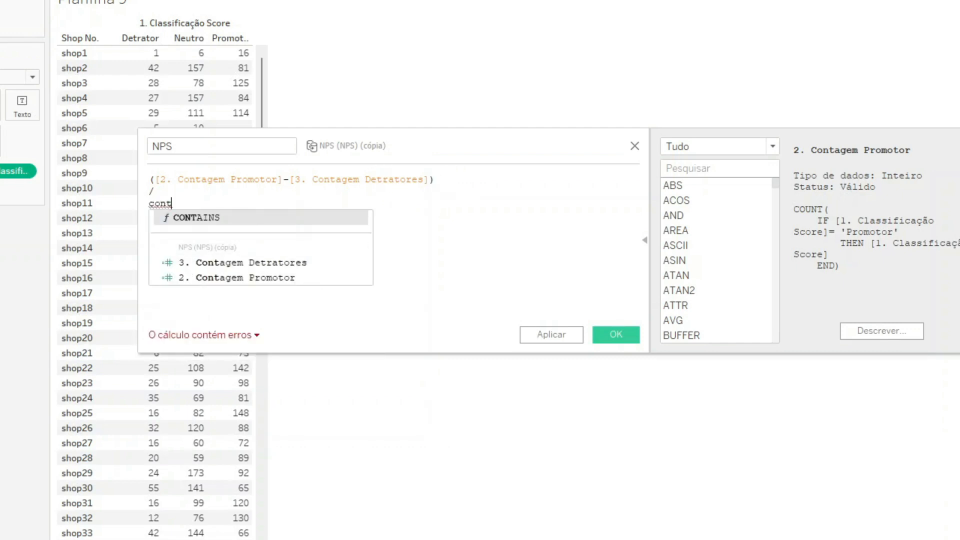
{"action": "left_click_drag", "start_coordinate": [257, 208], "coordinate": [104, 208]}
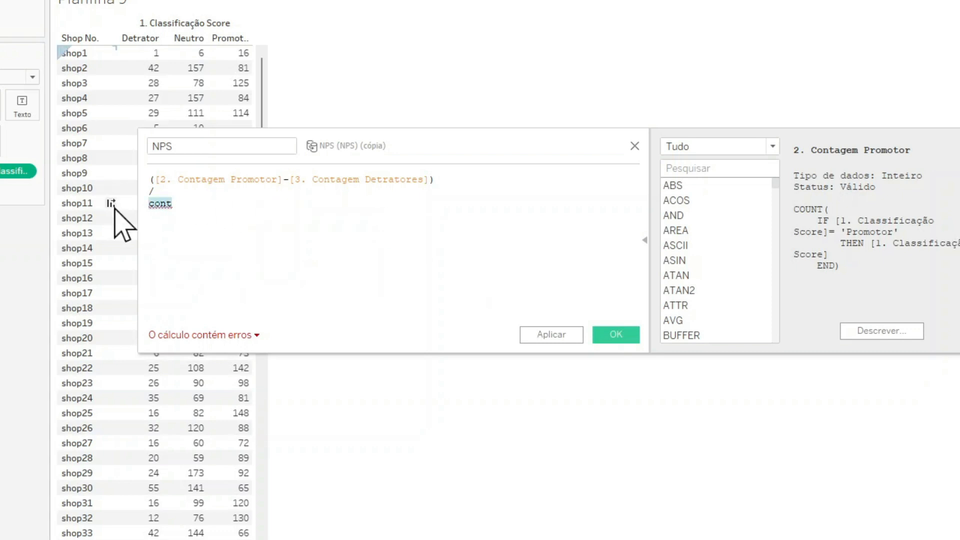
{"action": "key", "text": "BackSpace"}
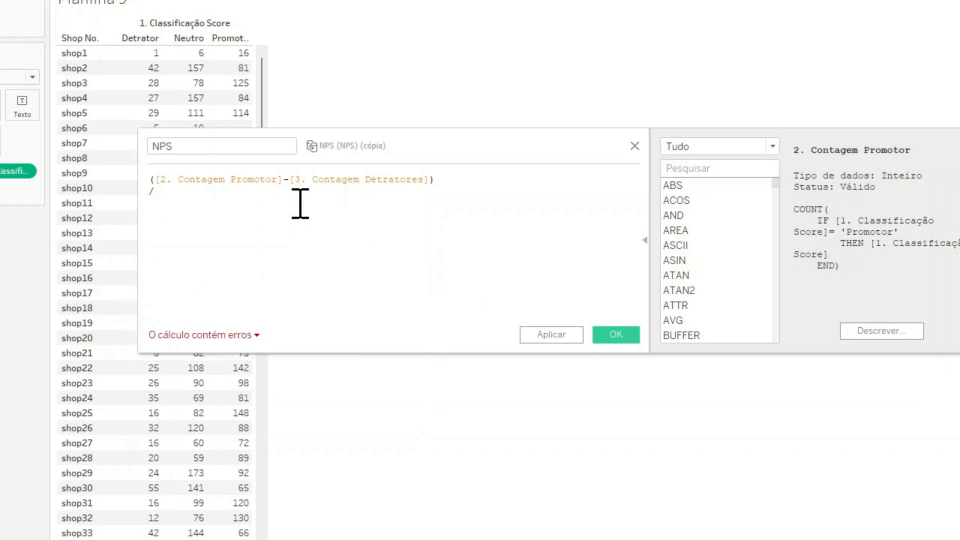
{"action": "scroll", "coordinate": [272, 246], "scroll_direction": "up", "scroll_amount": 3}
{"action": "scroll", "coordinate": [279, 247], "scroll_direction": "down", "scroll_amount": 1}
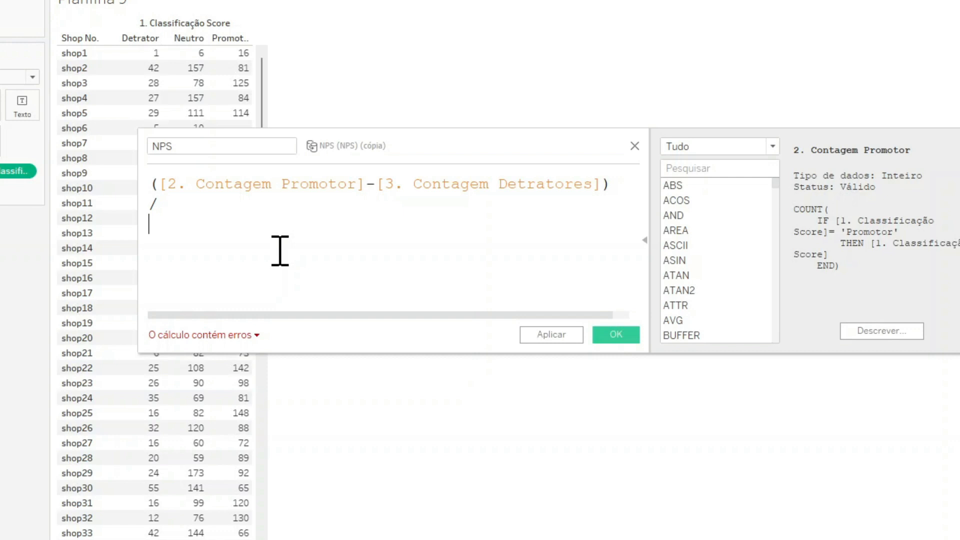
{"action": "type", "text": "cont"}
{"action": "key", "text": "Return"}
{"action": "key", "text": "BackSpace"}
{"action": "key", "text": "BackSpace"}
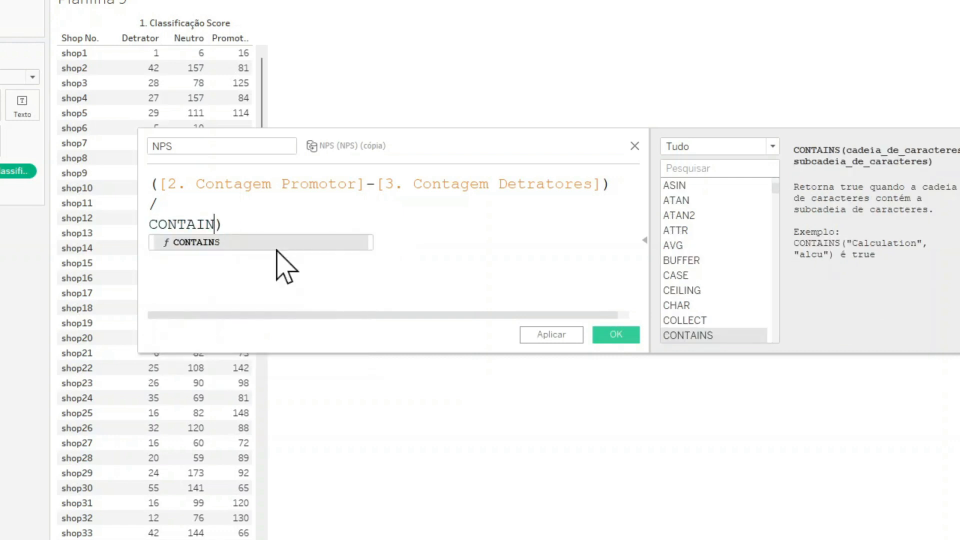
{"action": "key", "text": "BackSpace"}
{"action": "key", "text": "BackSpace"}
{"action": "key", "text": "BackSpace"}
{"action": "key", "text": "Return"}
{"action": "key", "text": "BackSpace"}
{"action": "key", "text": "BackSpace"}
{"action": "key", "text": "BackSpace"}
{"action": "key", "text": "BackSpace"}
{"action": "key", "text": "BackSpace"}
{"action": "key", "text": "BackSpace"}
{"action": "key", "text": "Delete"}
{"action": "key", "text": "Delete"}
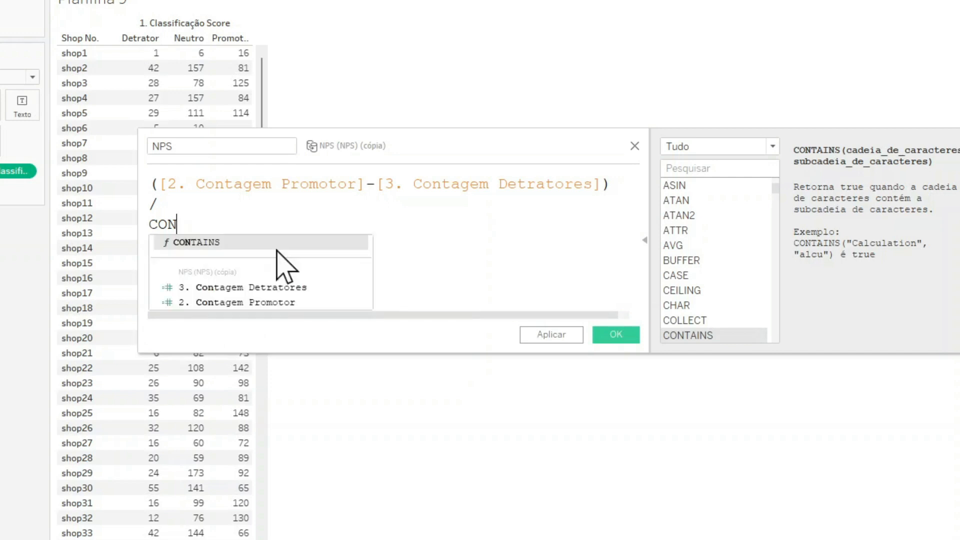
Complete the NPS calculation by entering COUNT([1. Classificação Score]) as the divisor below the slash.
{"action": "key", "text": "BackSpace"}
{"action": "type", "text": "unt"}
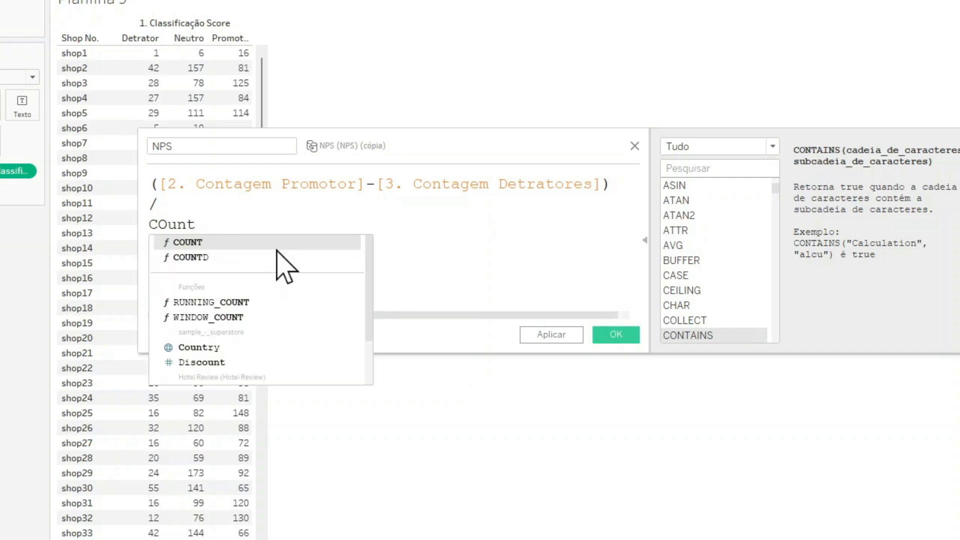
{"action": "left_click", "coordinate": [278, 244]}
{"action": "type", "text": "class"}
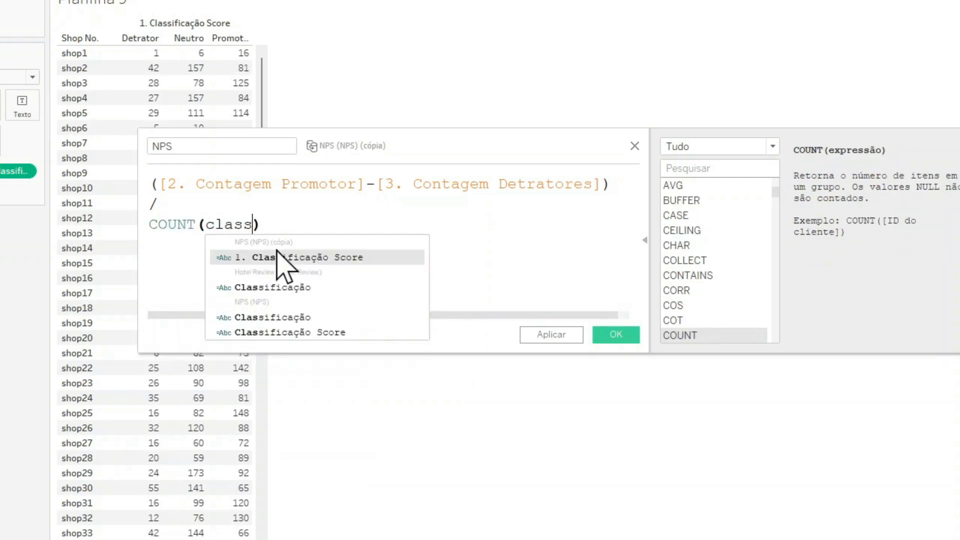
{"action": "left_click", "coordinate": [272, 257]}
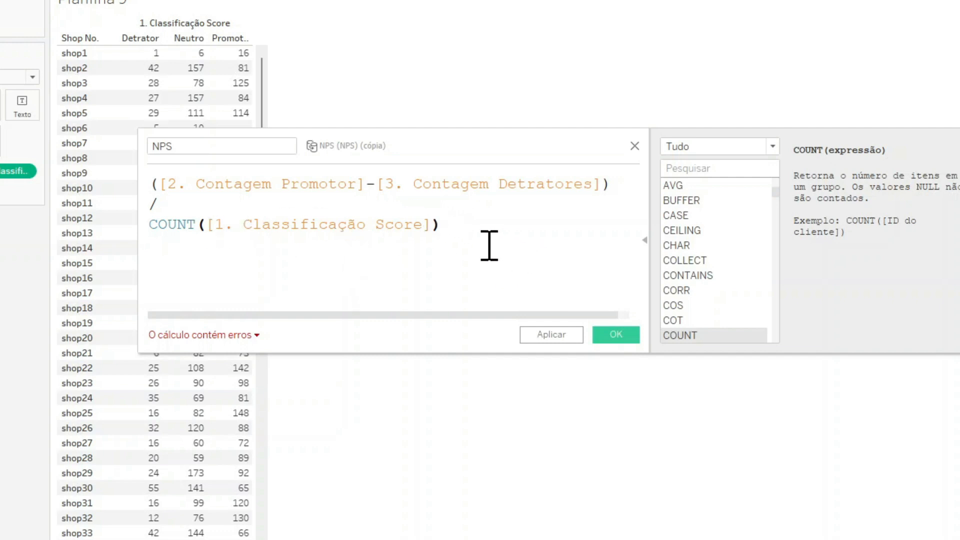
{"action": "left_click", "coordinate": [290, 186]}
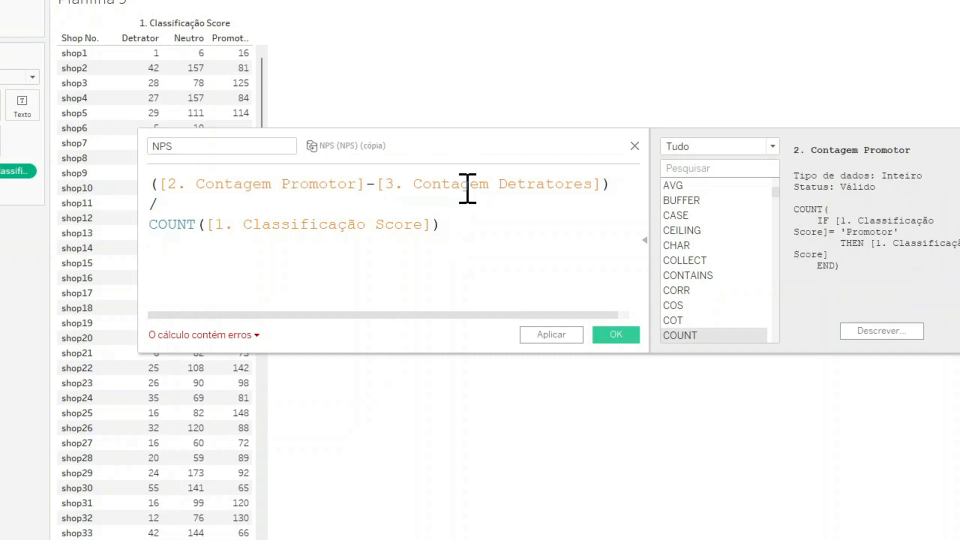
{"action": "left_click", "coordinate": [469, 186]}
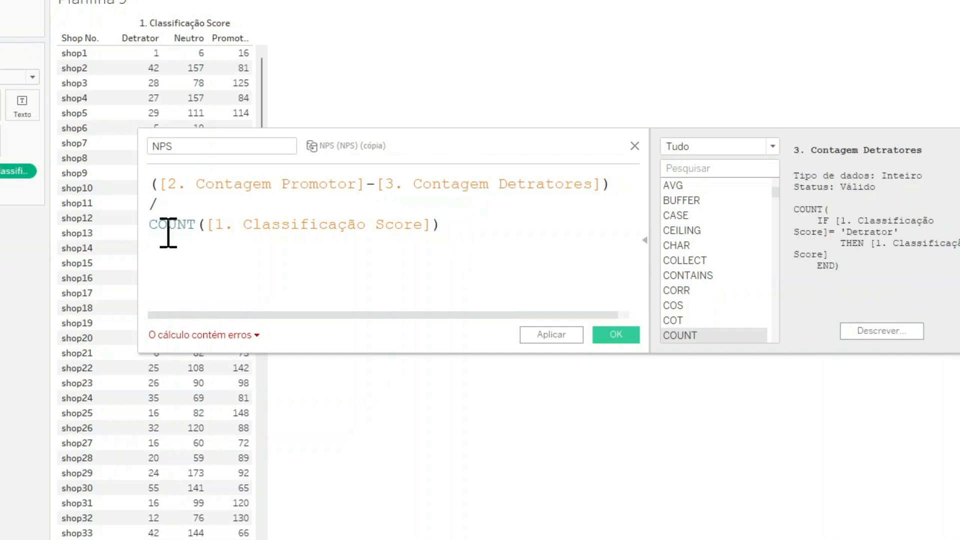
{"action": "left_click_drag", "start_coordinate": [465, 223], "coordinate": [150, 229]}
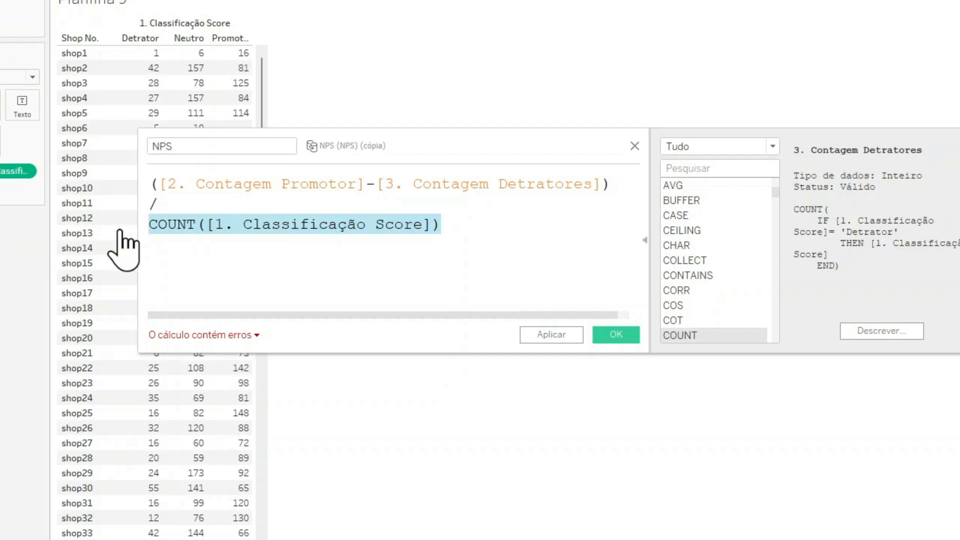
Rename the calculation as "NPS Validação" and save it.
{"action": "left_click", "coordinate": [623, 335]}
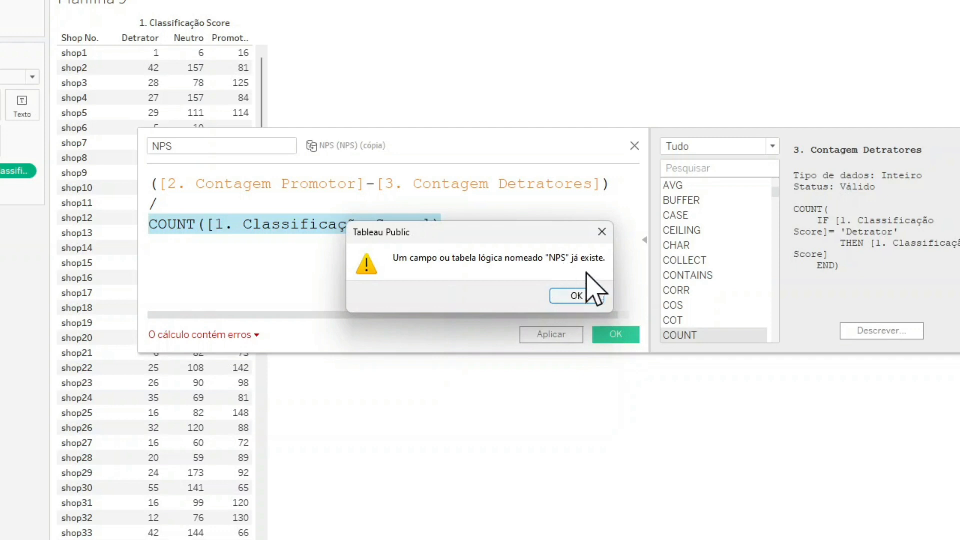
{"action": "left_click", "coordinate": [602, 232]}
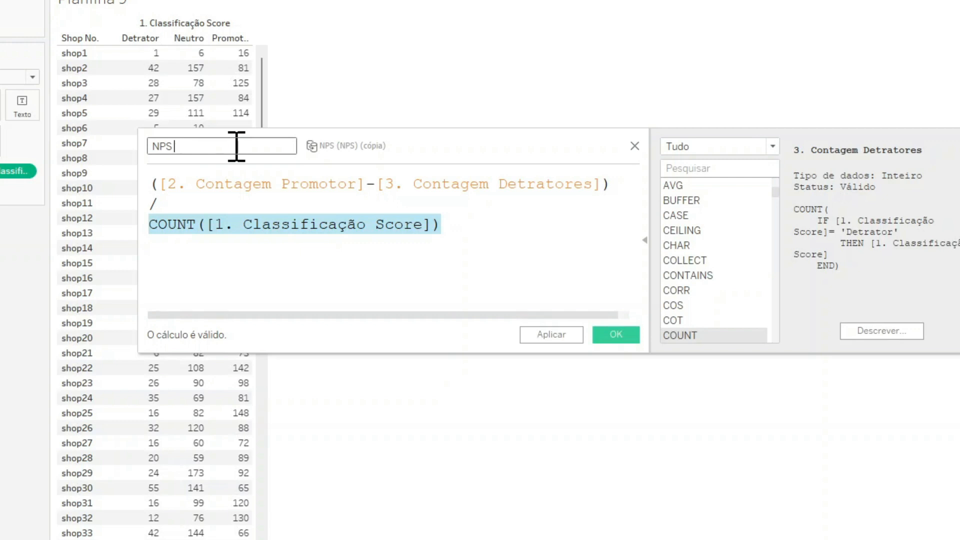
{"action": "type", "text": "Consol"}
{"action": "key", "text": "BackSpace"}
{"action": "key", "text": "BackSpace"}
{"action": "key", "text": "BackSpace"}
{"action": "key", "text": "BackSpace"}
{"action": "key", "text": "BackSpace"}
{"action": "type", "text": "Validação"}
{"action": "left_click", "coordinate": [446, 252]}
{"action": "left_click", "coordinate": [621, 339]}
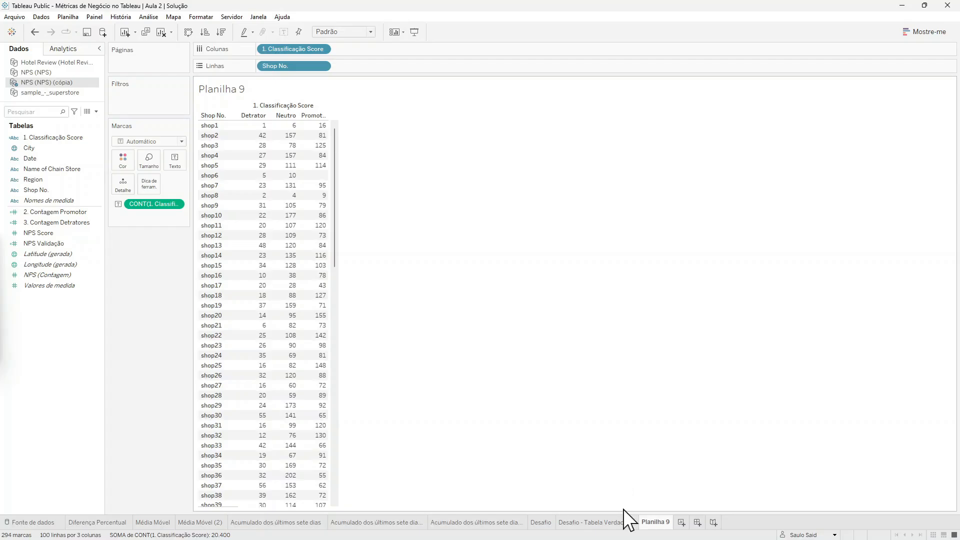
Duplicate the Planilha 9 worksheet and examine shop1's detractor, neutral and promoter counts in the original.
{"action": "right_click", "coordinate": [653, 522]}
{"action": "left_click", "coordinate": [433, 157]}
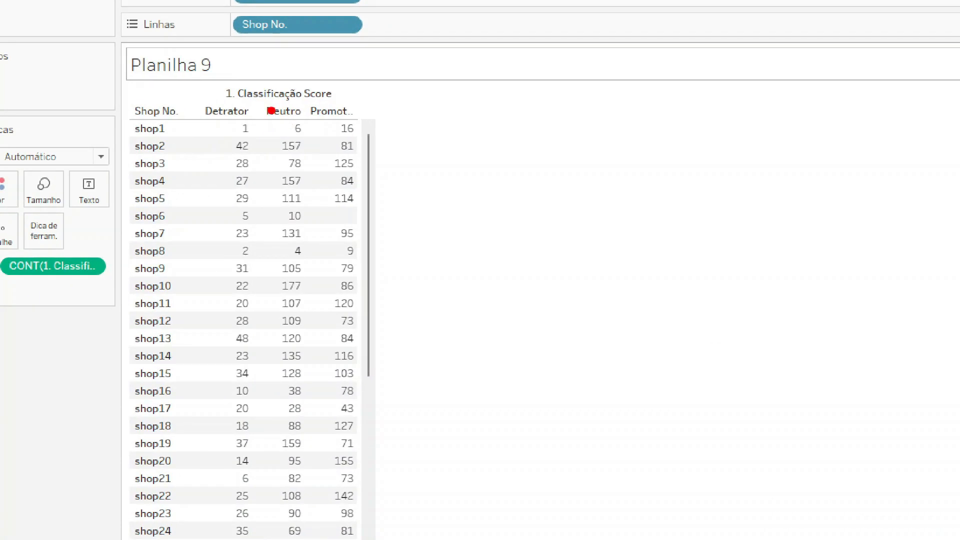
{"action": "left_click_drag", "start_coordinate": [219, 128], "coordinate": [390, 128]}
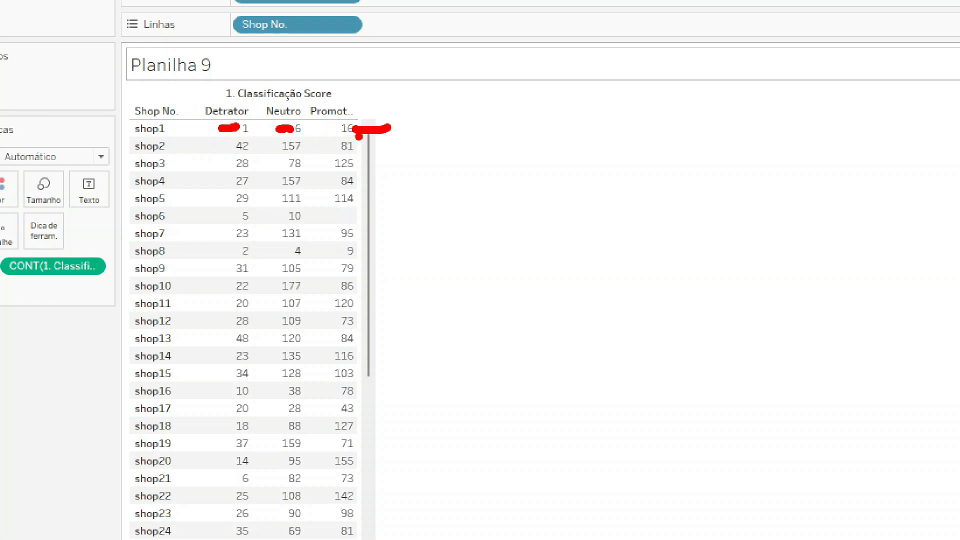
{"action": "key", "text": "Escape"}
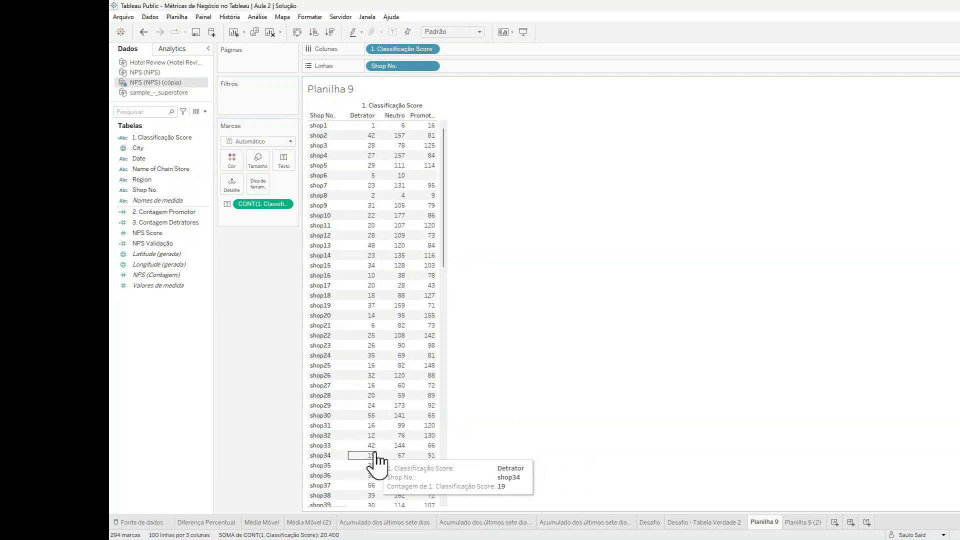
Switch to Calculator and subtract shop33's detractors from its promoters, 66 - 42.
{"action": "key", "text": "alt+Tab"}
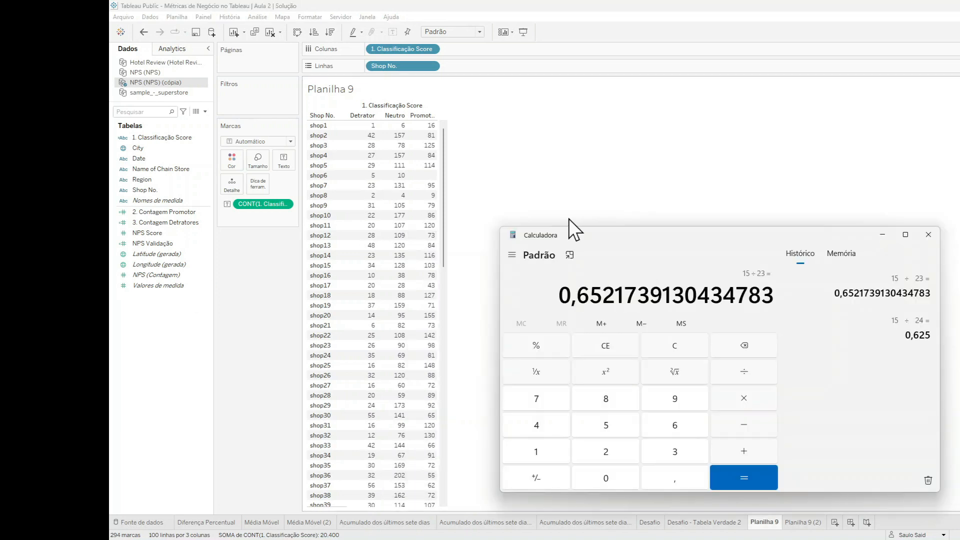
{"action": "left_click", "coordinate": [674, 346]}
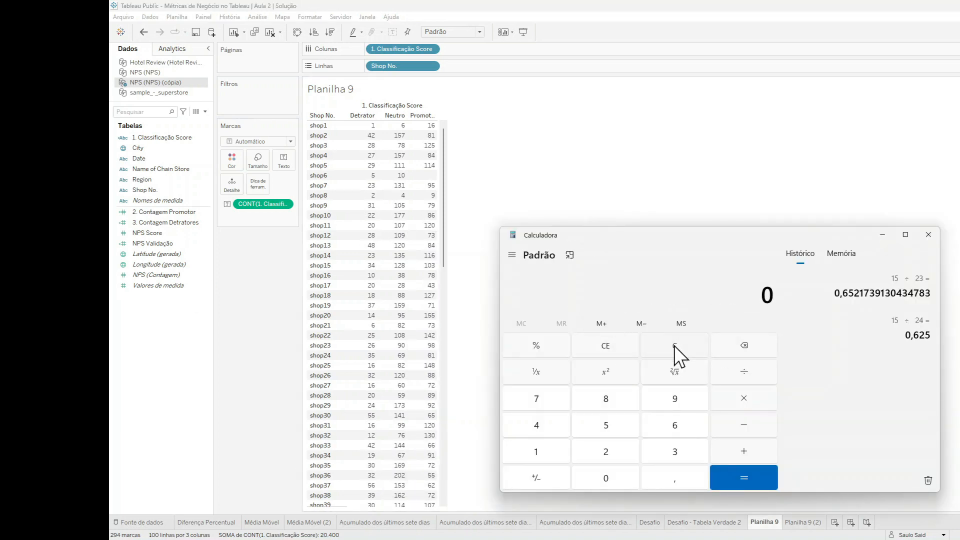
{"action": "type", "text": "66 - 42"}
{"action": "key", "text": "Return"}
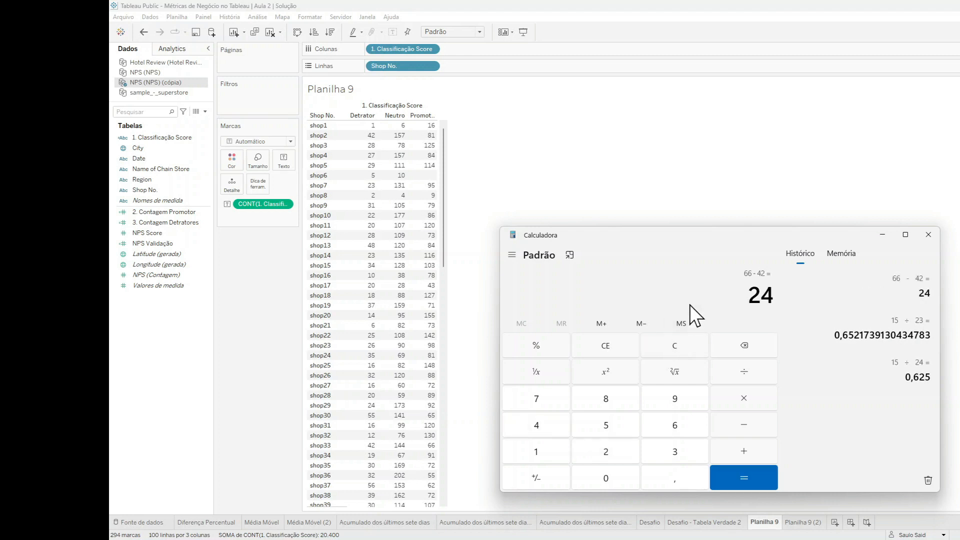
Select shop33's row in Planilha 9 to total its responses, and divide the calculated difference by 252 in Calculator.
{"action": "left_click", "coordinate": [320, 446]}
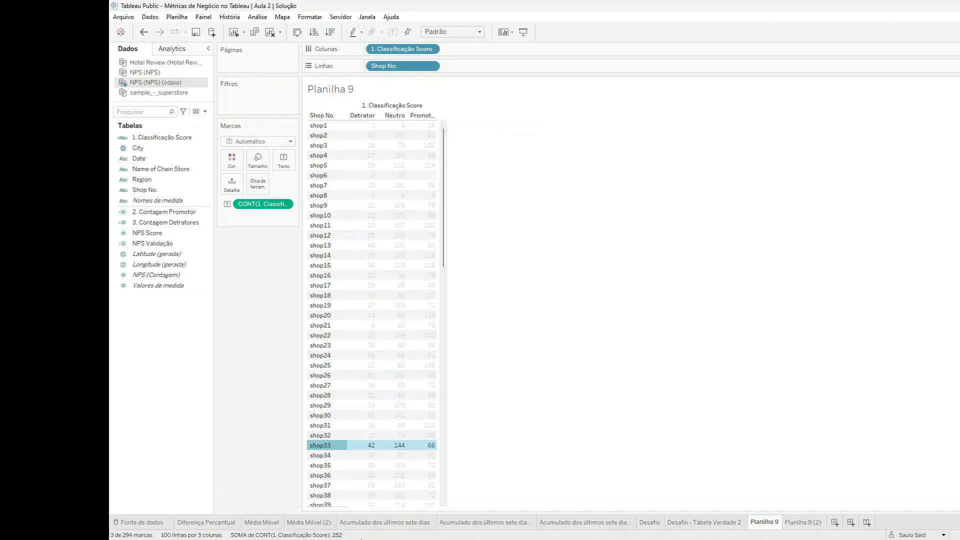
{"action": "key", "text": "alt+Tab"}
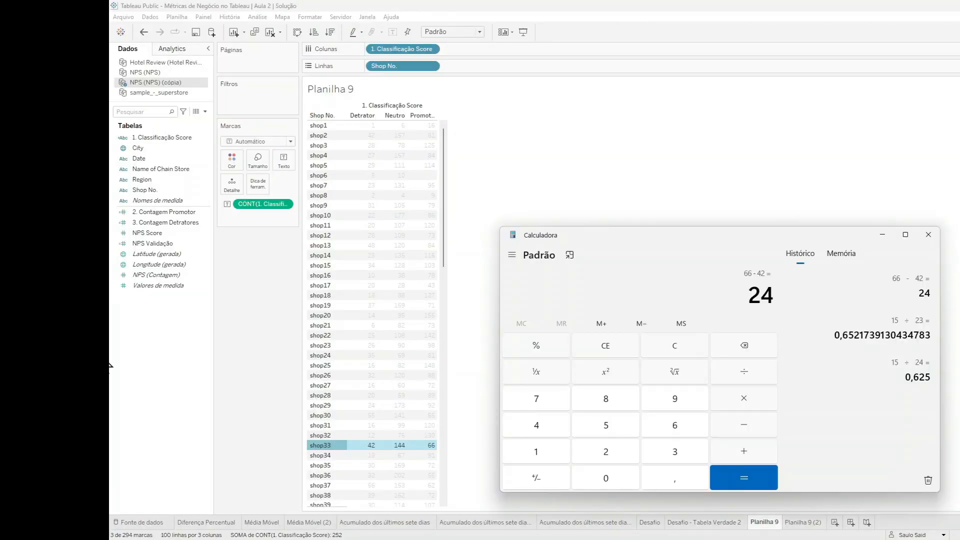
{"action": "key", "text": "slash"}
{"action": "type", "text": "252"}
{"action": "key", "text": "Return"}
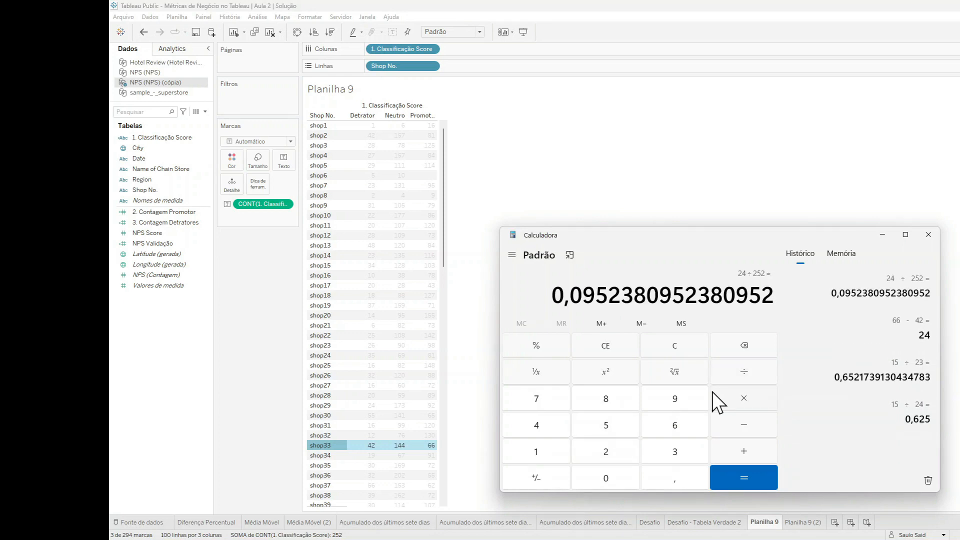
{"action": "left_click_drag", "start_coordinate": [552, 298], "coordinate": [573, 329]}
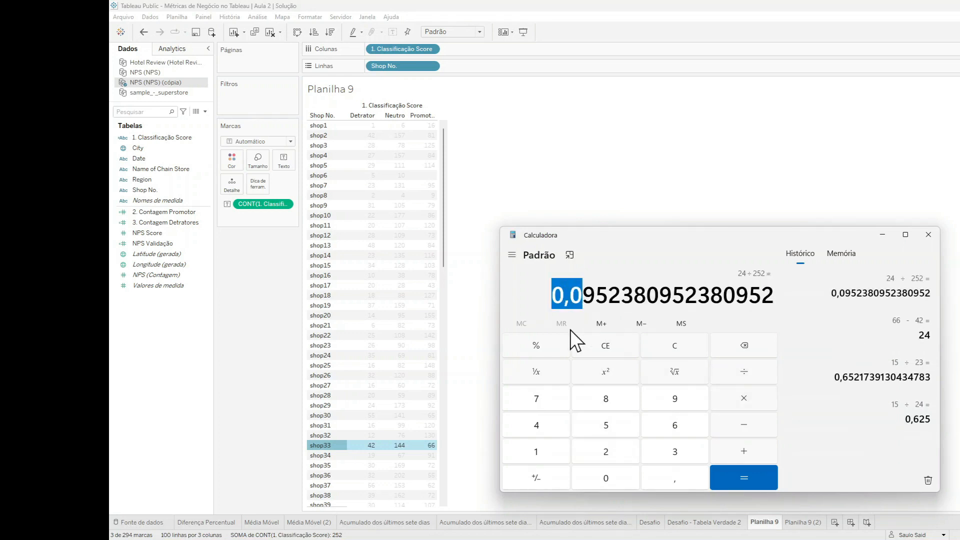
Minimize Calculator and select shop33 in Planilha 9 (2) to check its NPS Validação value.
{"action": "left_click", "coordinate": [881, 235]}
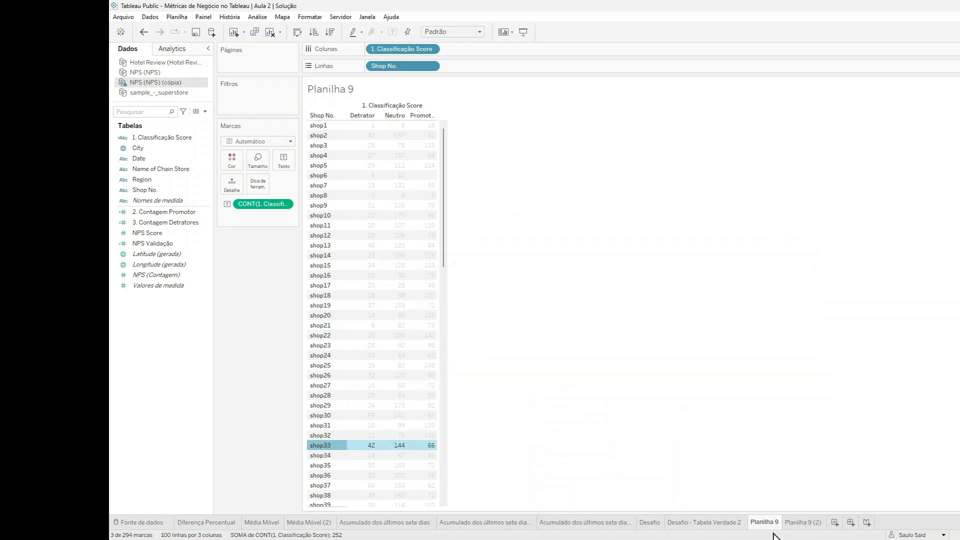
{"action": "left_click", "coordinate": [800, 522]}
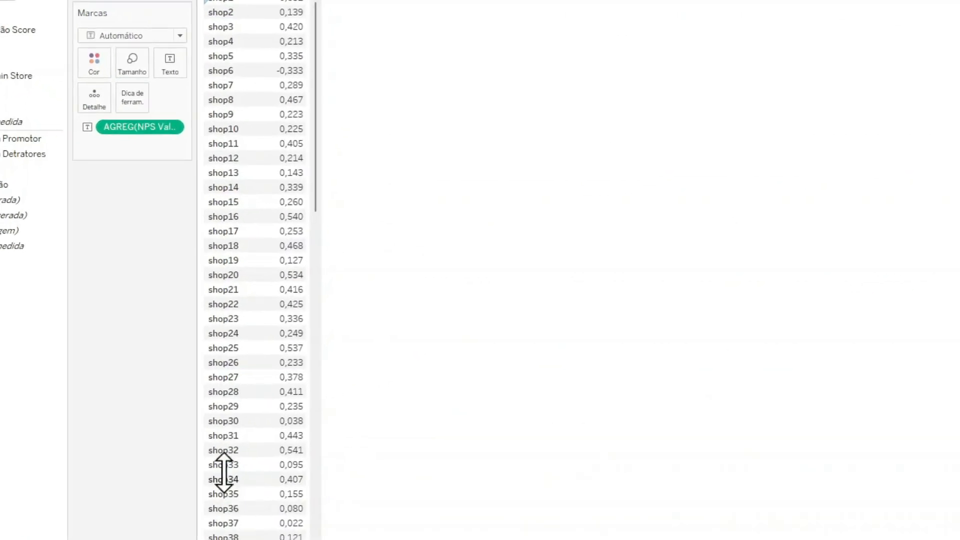
{"action": "left_click", "coordinate": [225, 465]}
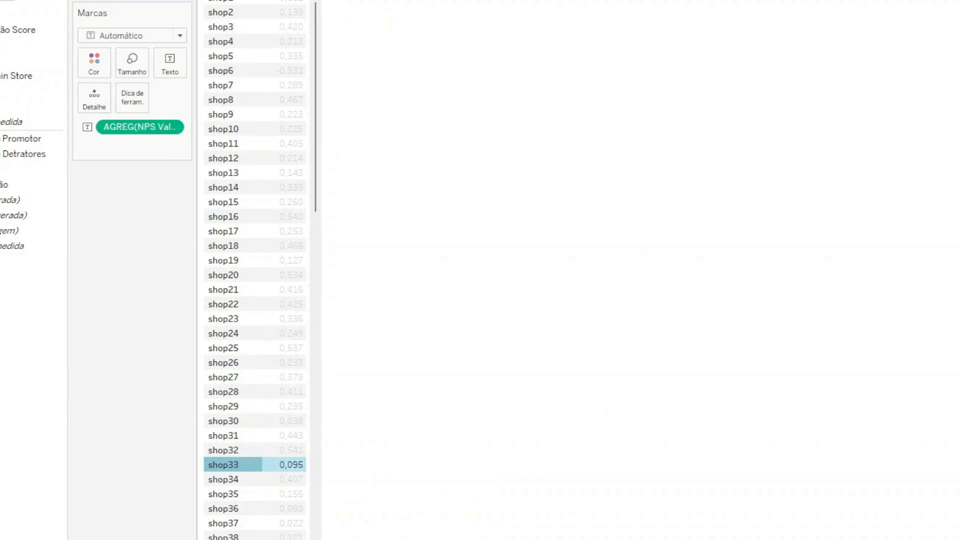
Remove Shop No. and NPS Validação from the Planilha 9 (2) view, and place Date on columns as a continuous day.
{"action": "left_click_drag", "start_coordinate": [293, 66], "coordinate": [65, 58]}
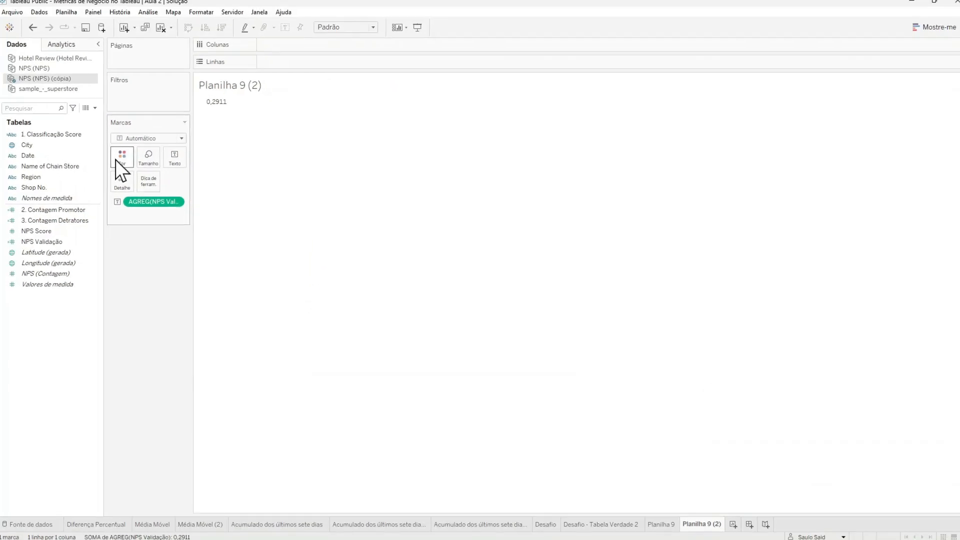
{"action": "left_click_drag", "start_coordinate": [142, 206], "coordinate": [292, 53]}
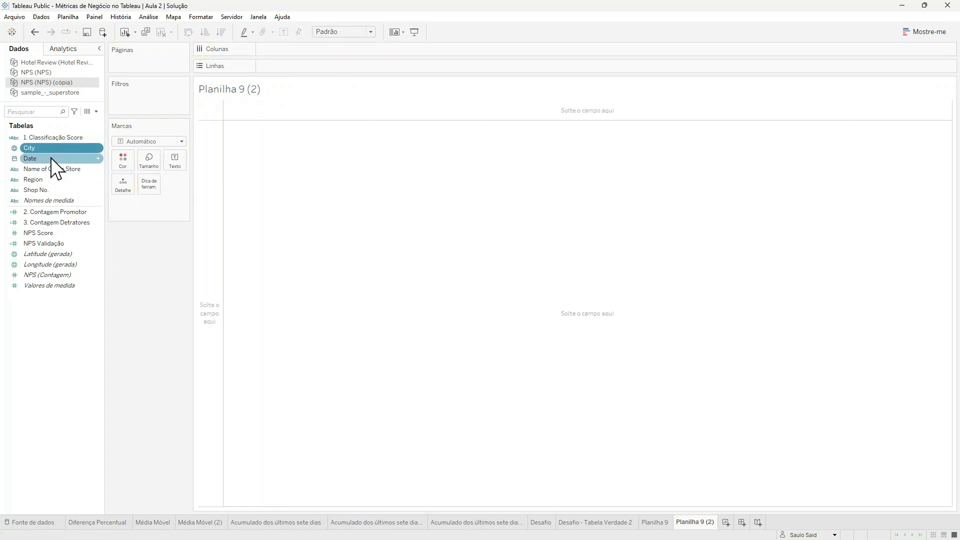
{"action": "left_click_drag", "start_coordinate": [50, 158], "coordinate": [313, 47]}
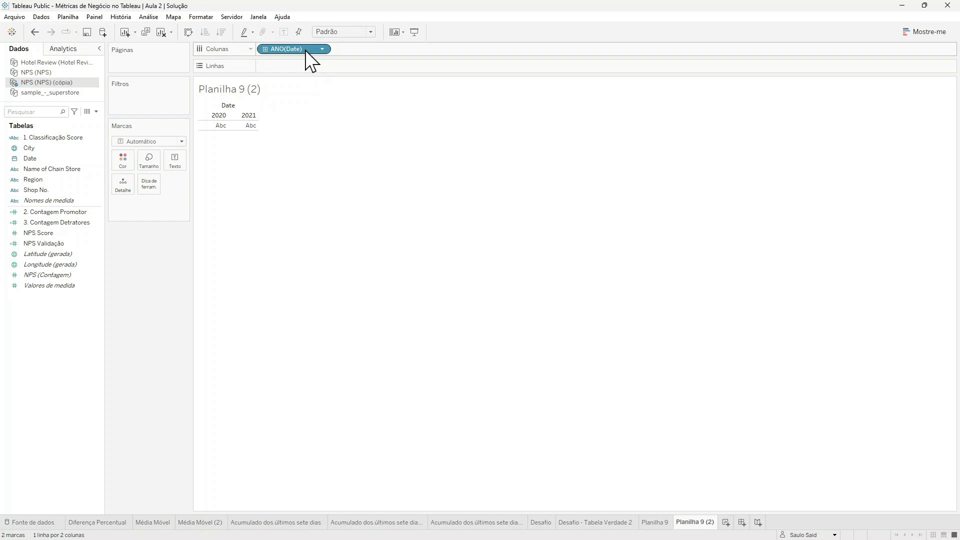
{"action": "right_click", "coordinate": [304, 50]}
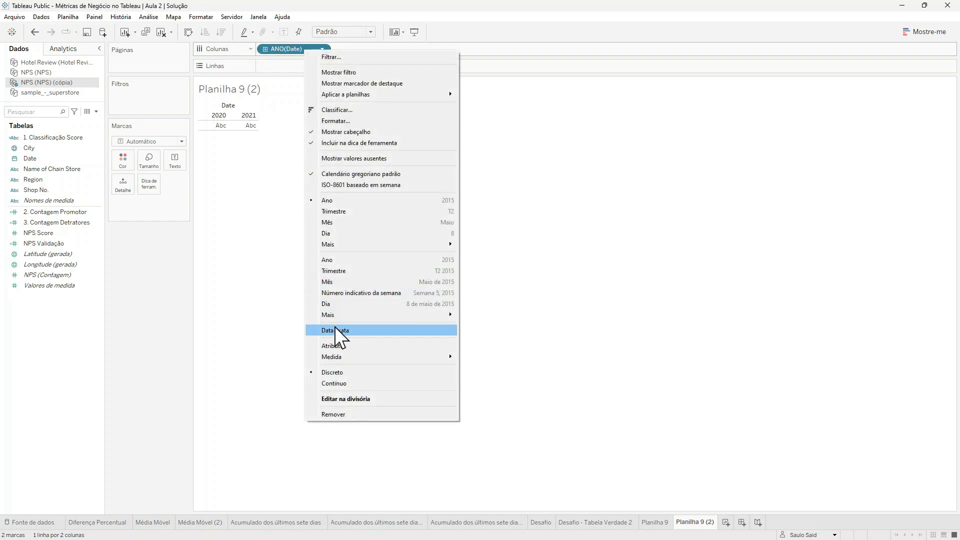
{"action": "left_click", "coordinate": [346, 303]}
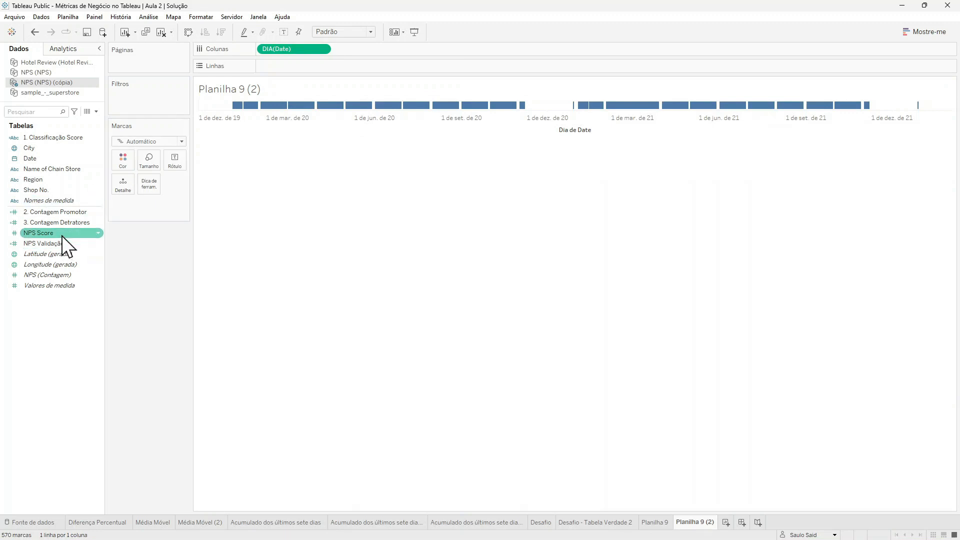
Place NPS Validação on rows against the daily date and apply the Média móvel quick table calculation to it.
{"action": "left_click_drag", "start_coordinate": [62, 243], "coordinate": [310, 79]}
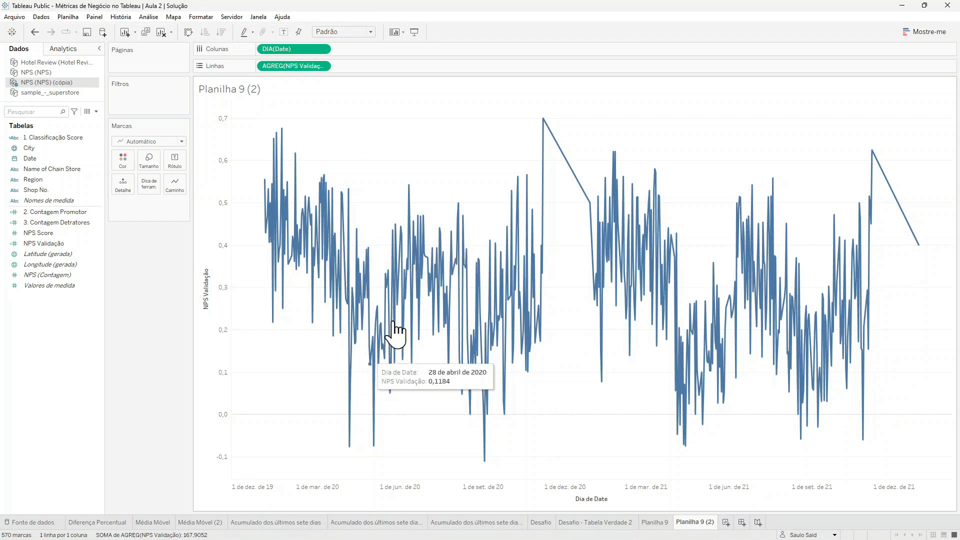
{"action": "right_click", "coordinate": [305, 70]}
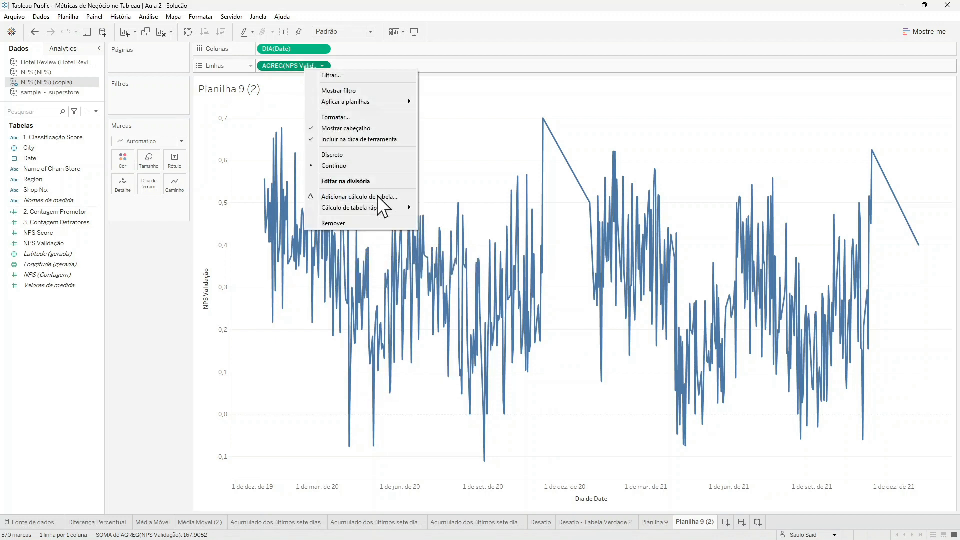
{"action": "mouse_move", "coordinate": [392, 211]}
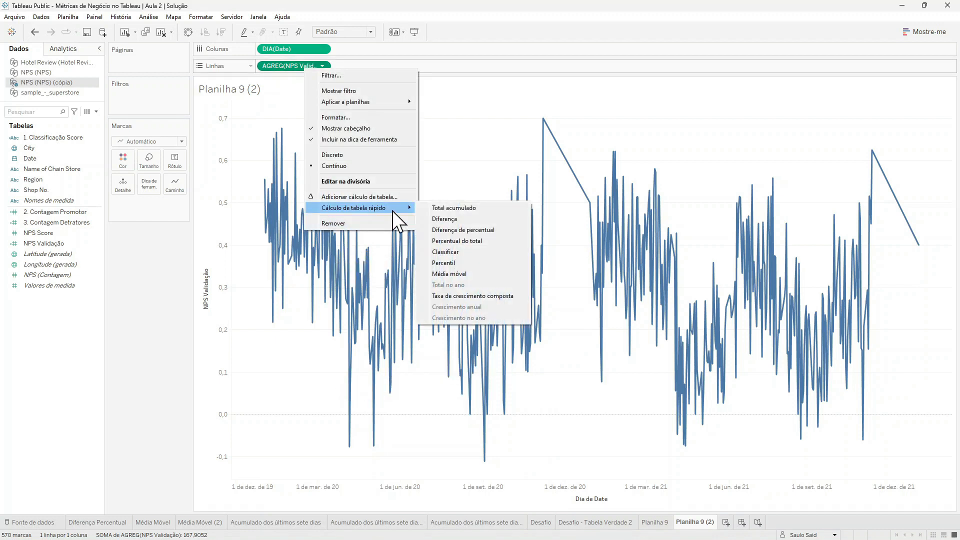
{"action": "left_click", "coordinate": [479, 274]}
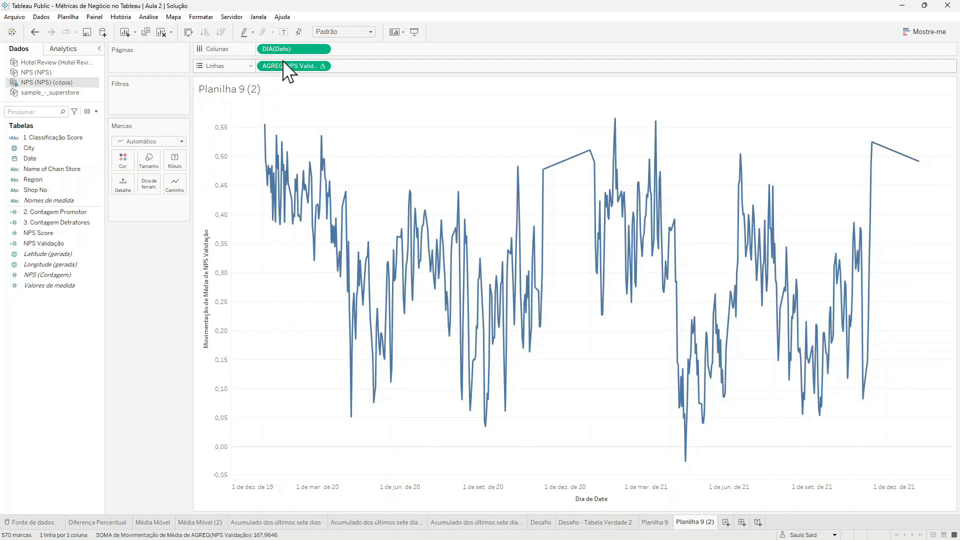
Edit the NPS Validação table calculation so the moving average uses 5 previous values.
{"action": "right_click", "coordinate": [286, 65]}
{"action": "mouse_move", "coordinate": [358, 218]}
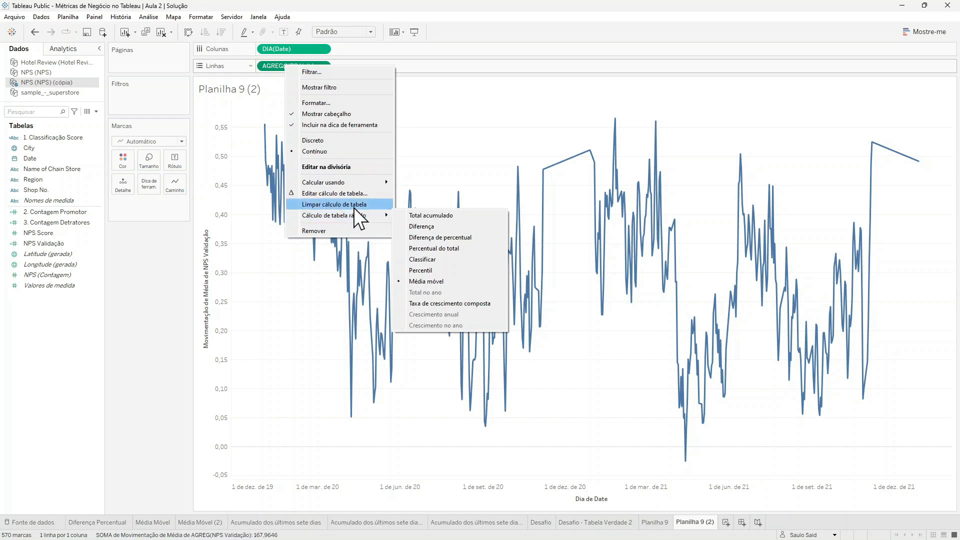
{"action": "left_click", "coordinate": [351, 193]}
{"action": "left_click", "coordinate": [665, 183]}
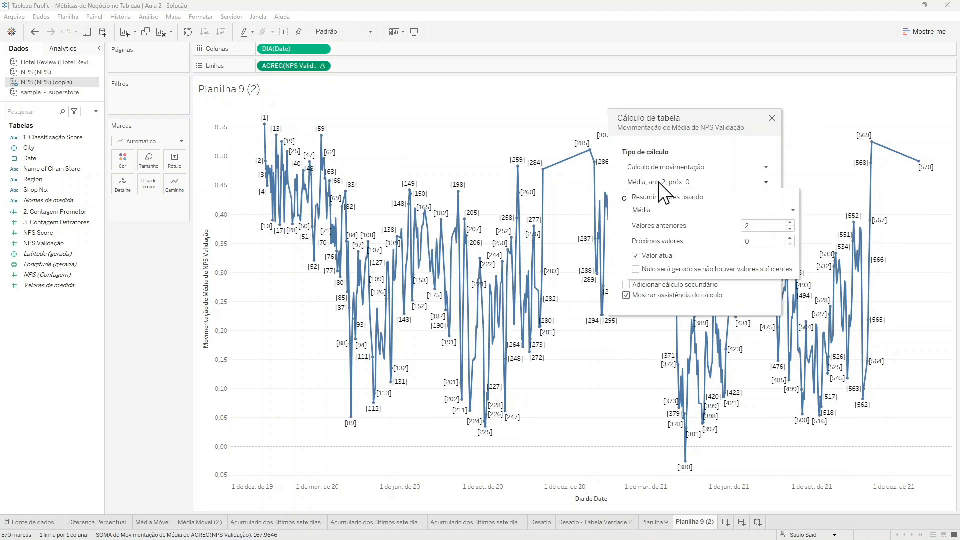
{"action": "left_click", "coordinate": [790, 223]}
{"action": "left_click", "coordinate": [790, 224]}
{"action": "left_click", "coordinate": [790, 224]}
{"action": "left_click", "coordinate": [790, 224]}
{"action": "left_click", "coordinate": [790, 230]}
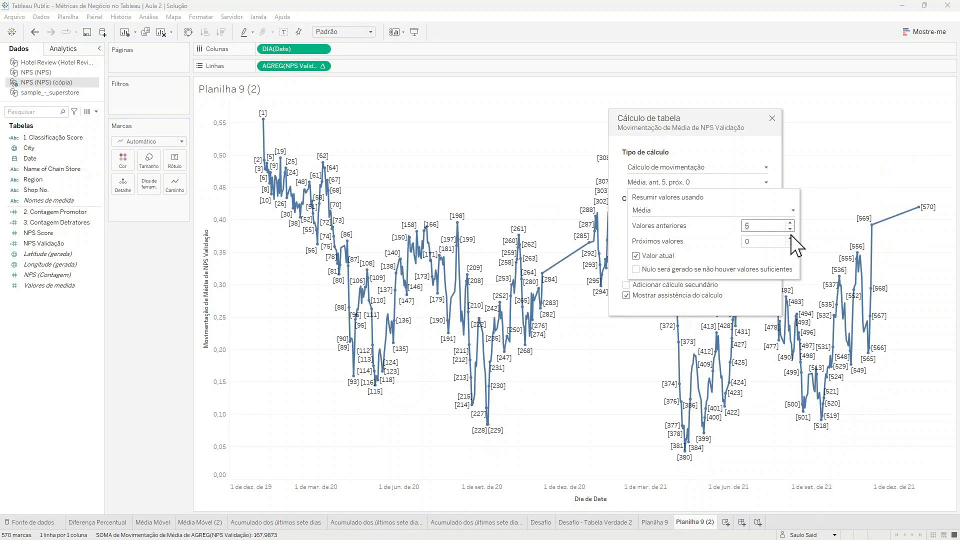
Set the moving average's next values to 5 and close the table calculation settings.
{"action": "left_click", "coordinate": [791, 238]}
{"action": "left_click", "coordinate": [791, 238]}
{"action": "left_click", "coordinate": [790, 238]}
{"action": "left_click", "coordinate": [791, 238]}
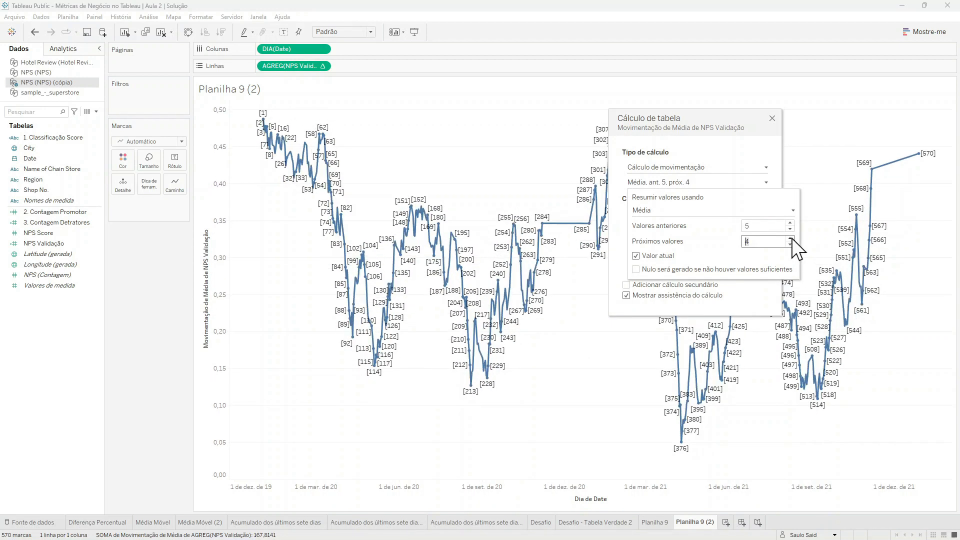
{"action": "left_click", "coordinate": [791, 238]}
{"action": "left_click", "coordinate": [765, 136]}
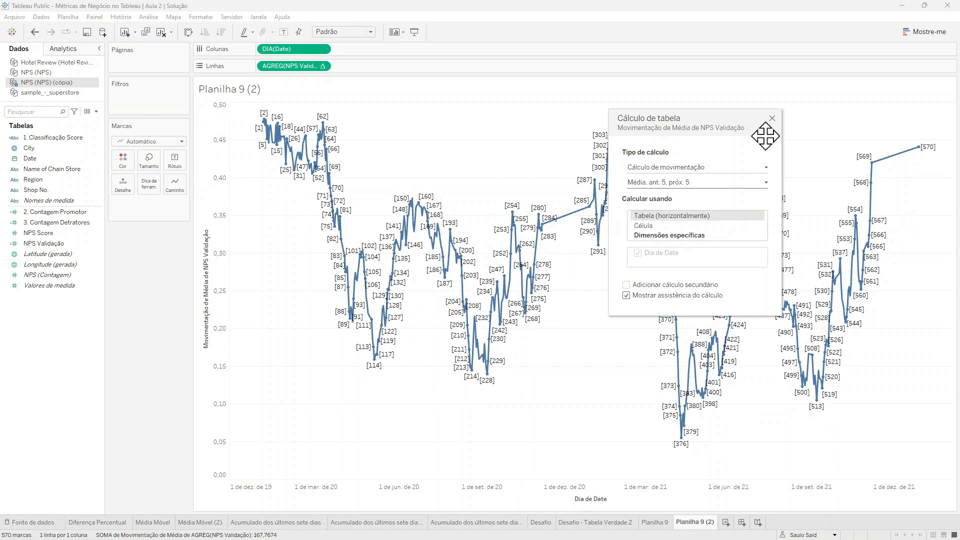
{"action": "left_click", "coordinate": [773, 119]}
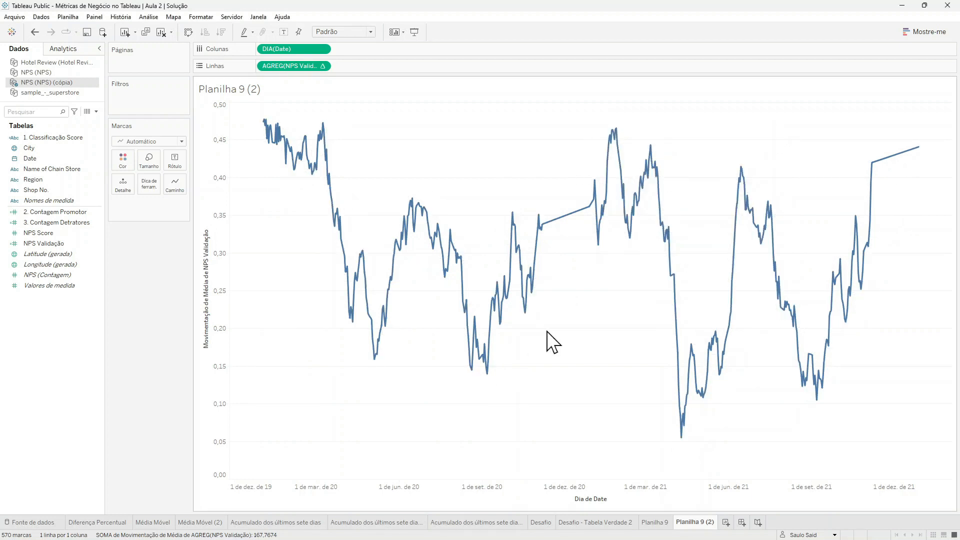